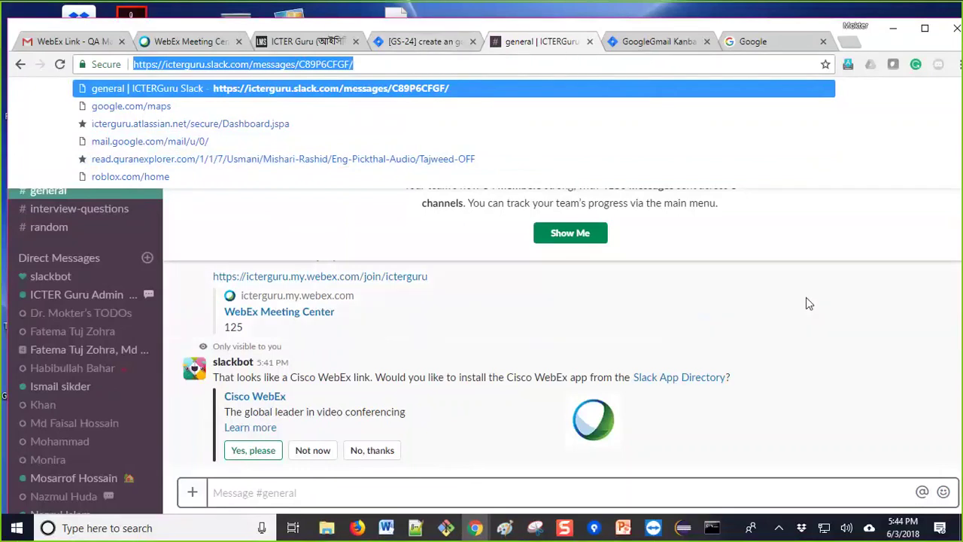
# Step: Leave Slack for the GoogleGmail Kanban tab's Zephyr Test Summary page
pyautogui.click(831, 335)
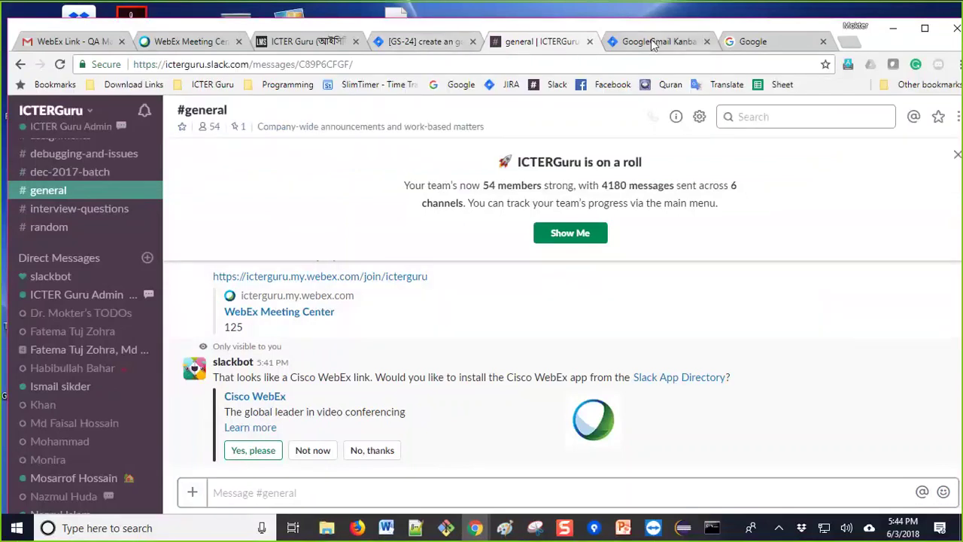
pyautogui.click(655, 42)
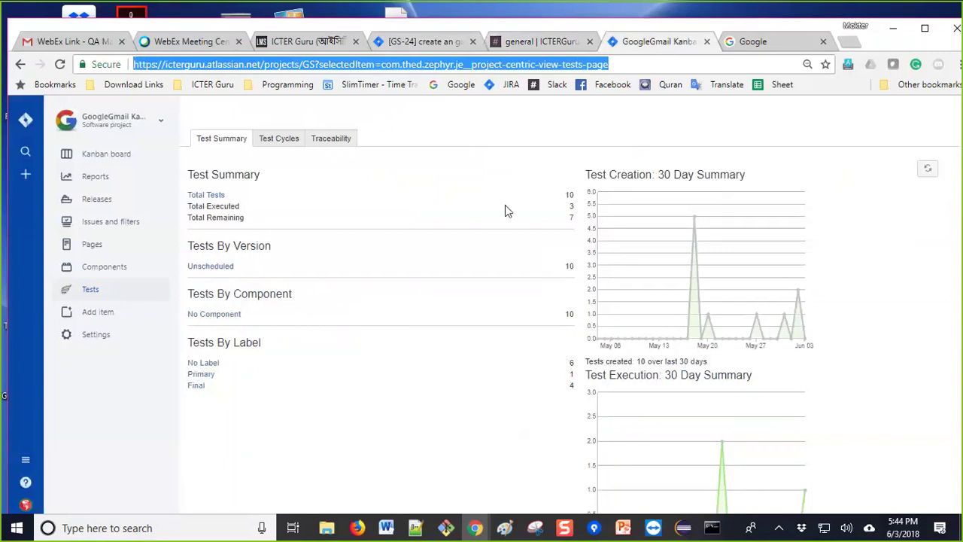
# Step: Use the Total Tests link under Tests to list the project's 10 test issues
pyautogui.click(106, 295)
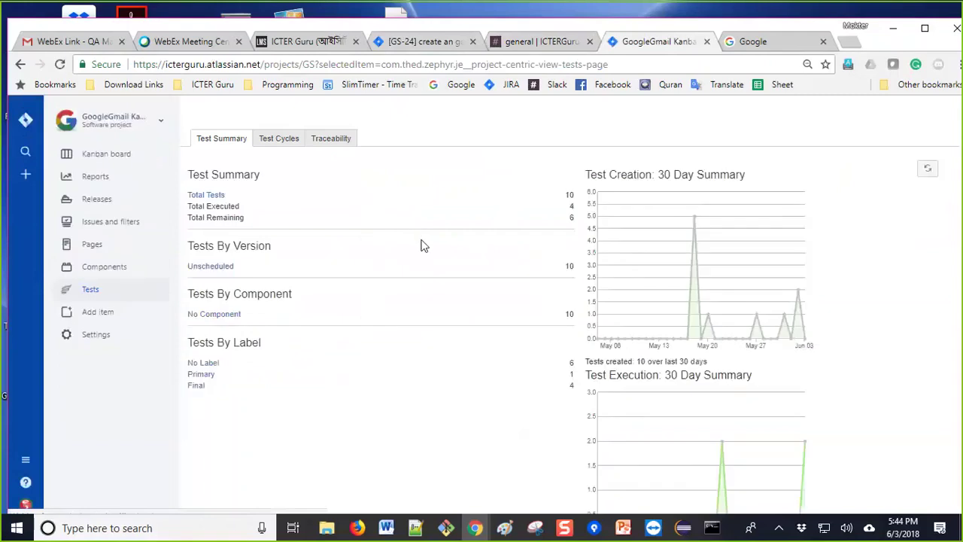
pyautogui.click(209, 200)
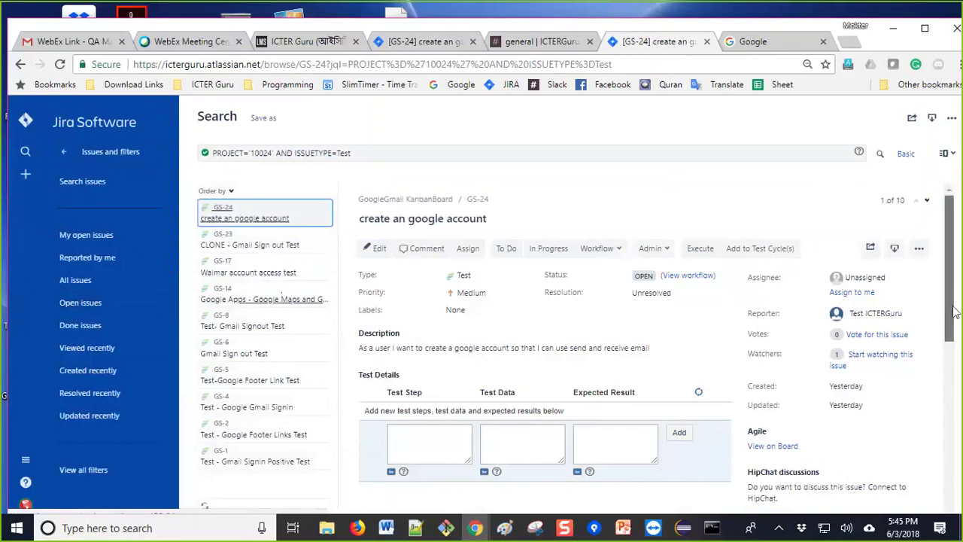
# Step: Show the All issues view listing 57 issues, newest first
pyautogui.scroll(-1, 950, 304)
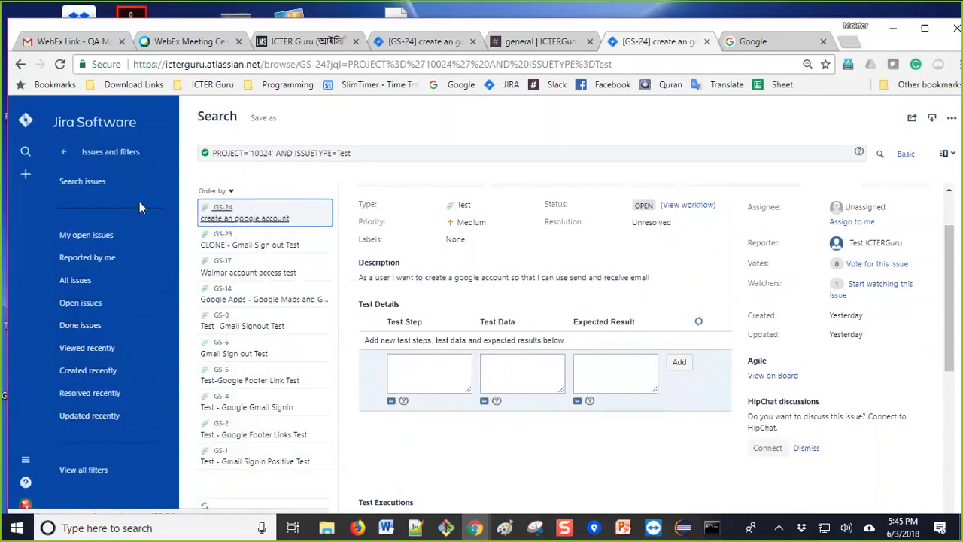
pyautogui.click(74, 281)
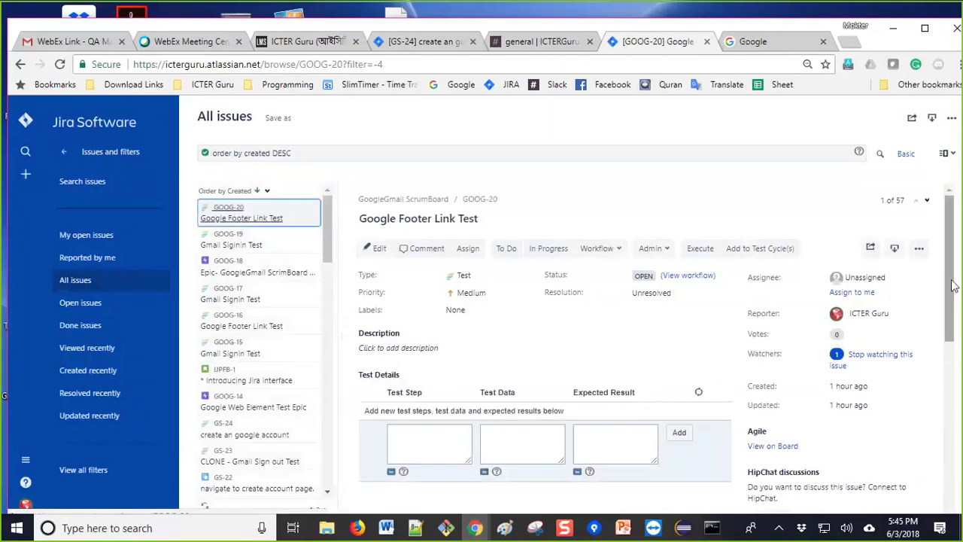
# Step: Inspect the Google Footer Link Test issue, then return to the GS-24 test list
pyautogui.moveTo(954, 280)
pyautogui.mouseDown()
pyautogui.moveTo(960, 455)
pyautogui.moveTo(954, 286)
pyautogui.mouseUp()
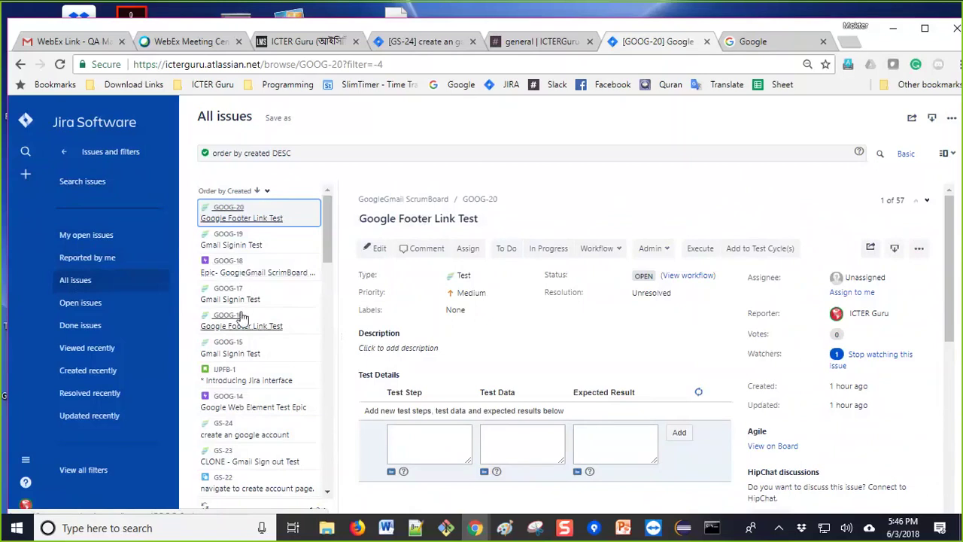
pyautogui.click(230, 213)
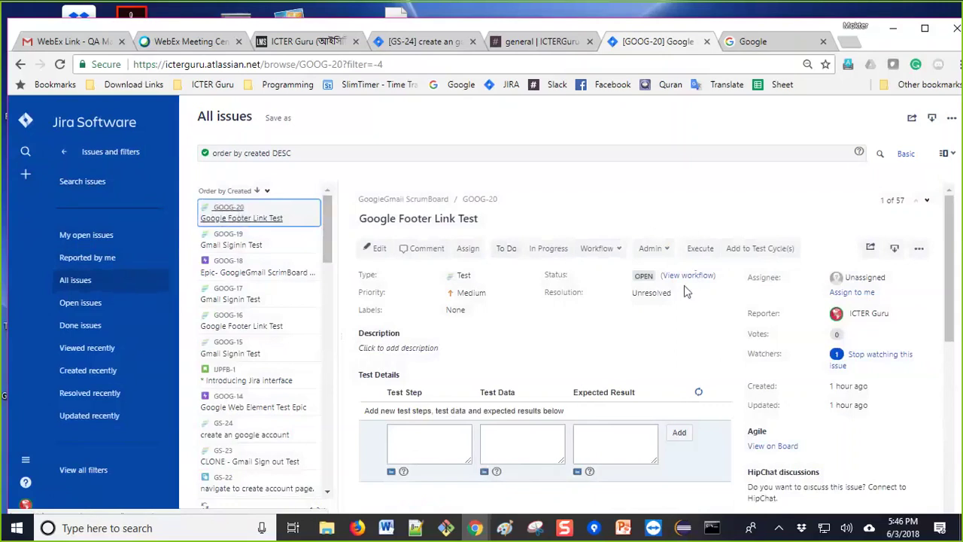
pyautogui.click(938, 260)
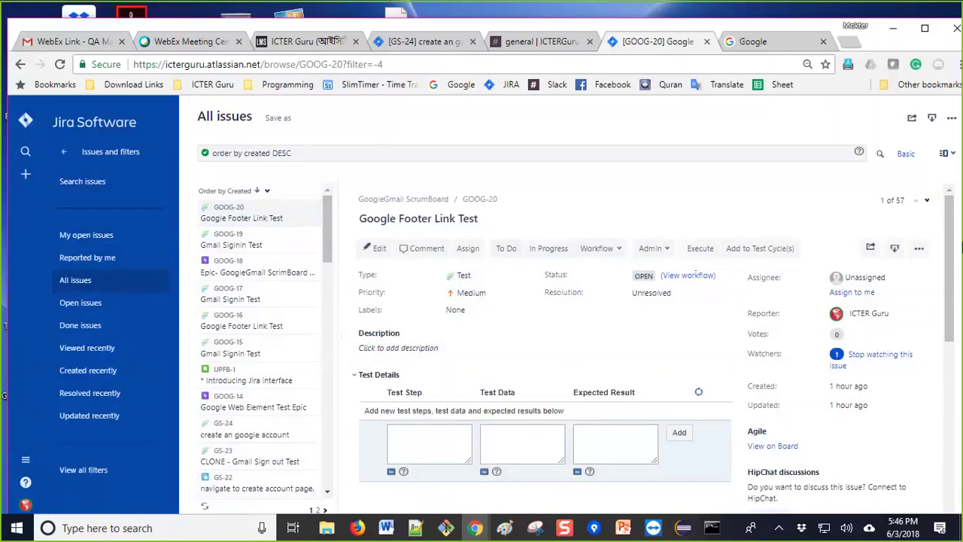
pyautogui.scroll(-1, 950, 254)
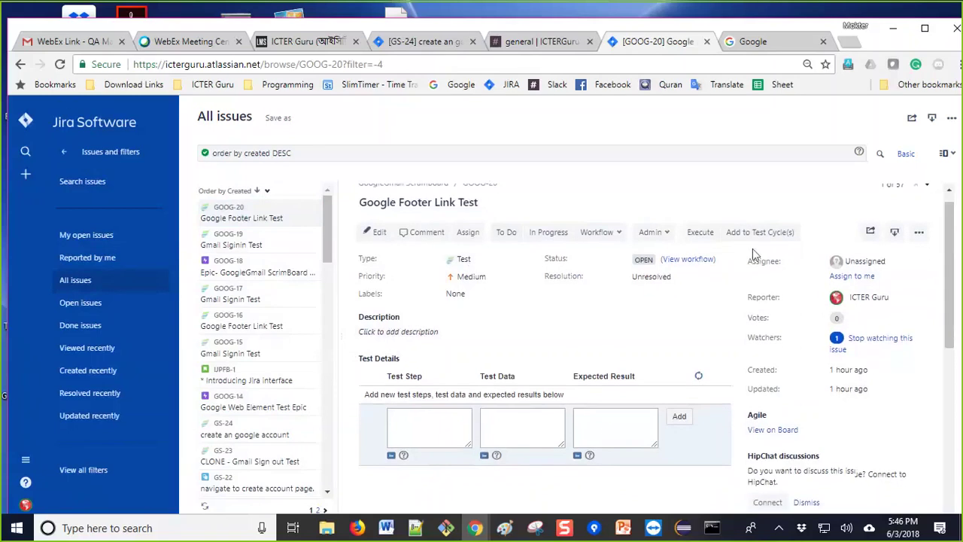
pyautogui.click(20, 64)
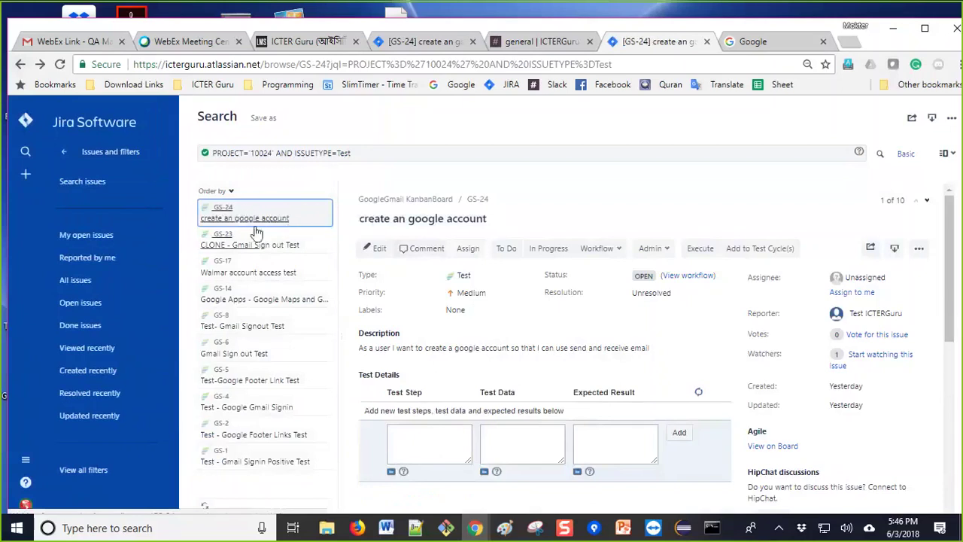
pyautogui.click(20, 66)
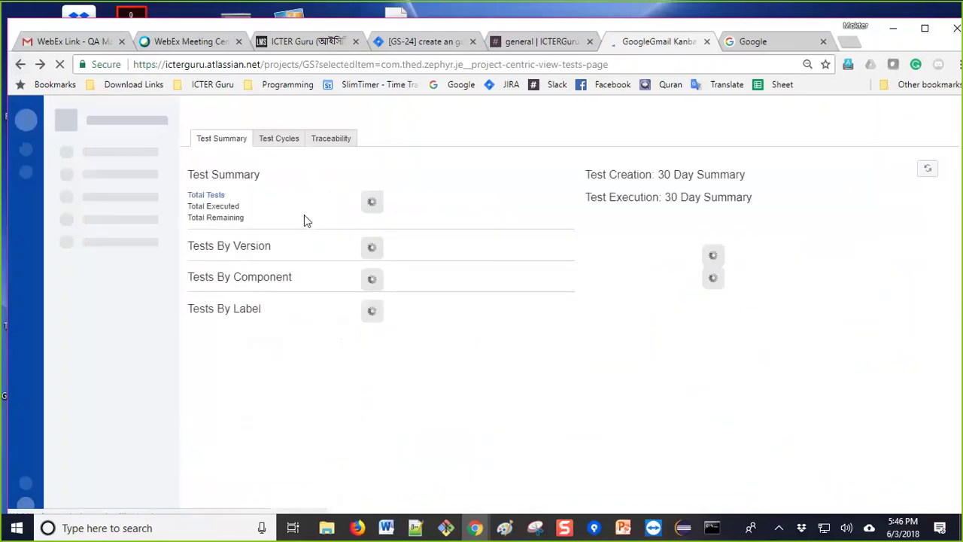
pyautogui.click(221, 199)
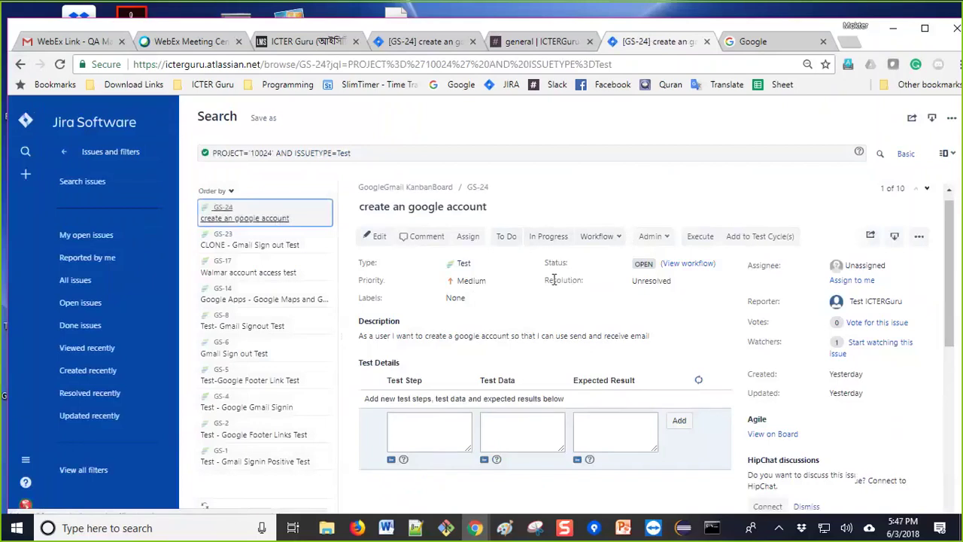
pyautogui.scroll(-1, 554, 279)
pyautogui.scroll(-2, 554, 279)
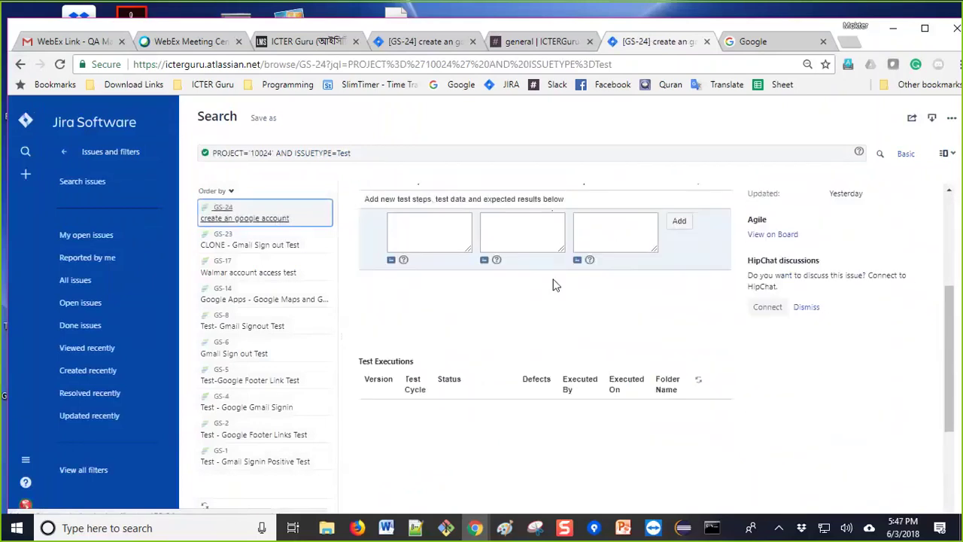
pyautogui.scroll(3, 552, 281)
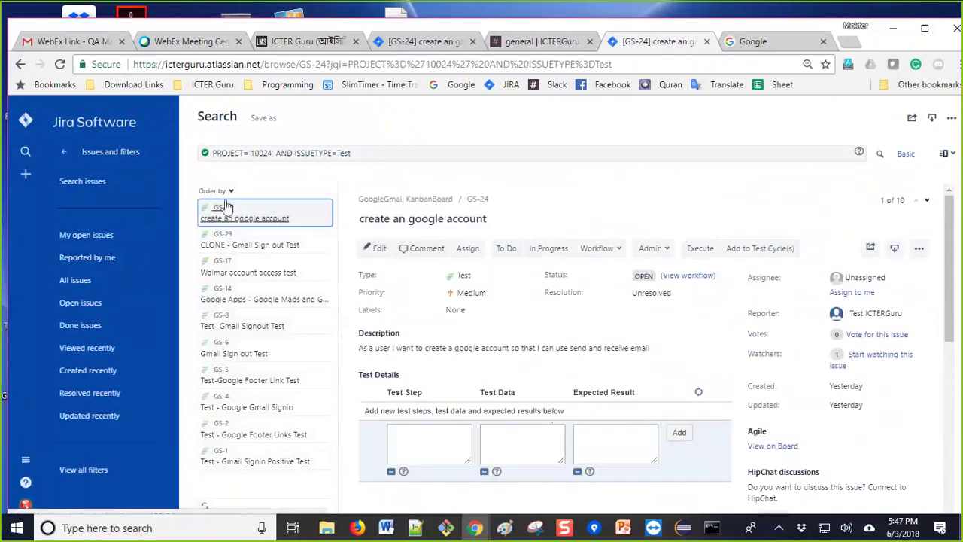
pyautogui.click(223, 208)
pyautogui.scroll(-10, 613, 275)
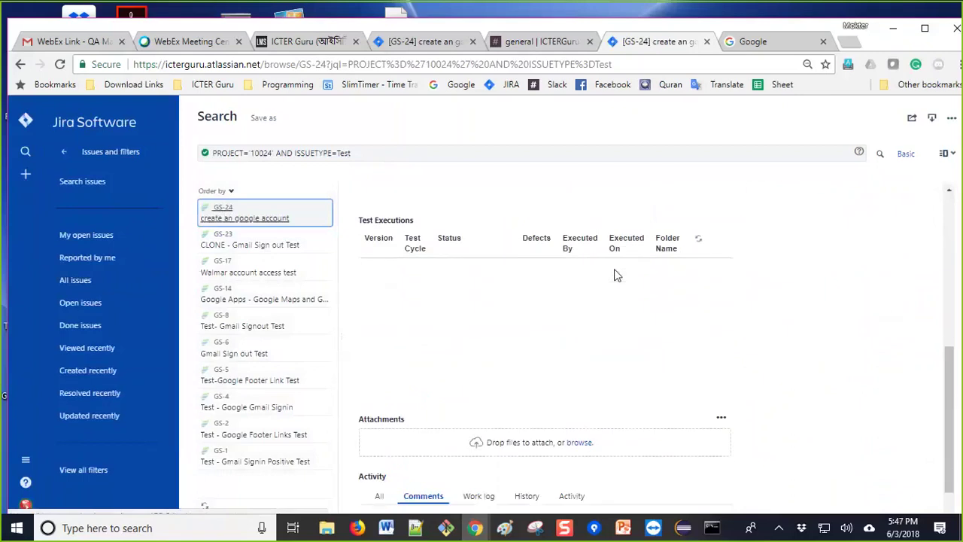
pyautogui.scroll(3, 614, 275)
pyautogui.scroll(3, 614, 274)
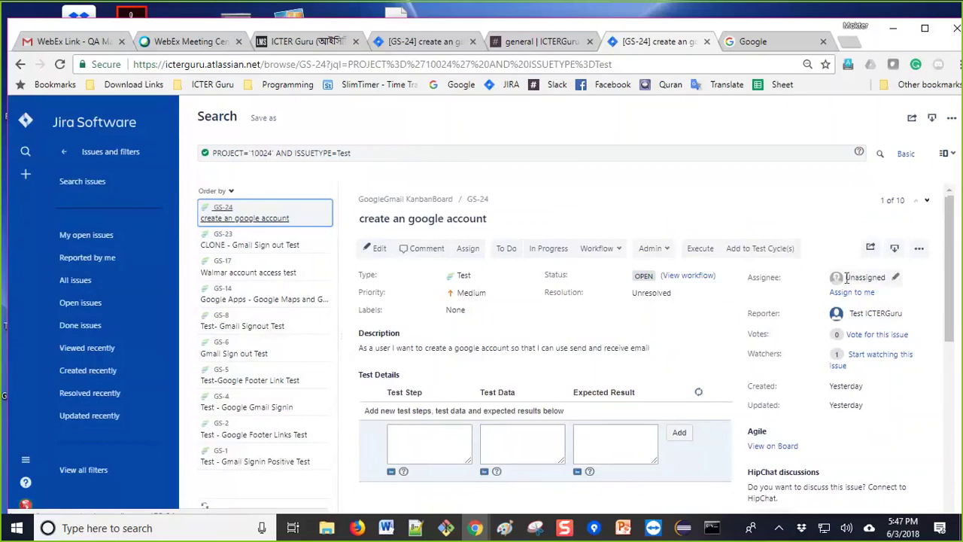
# Step: Assign GS-24 to yourself and switch to the Google homepage tab
pyautogui.click(852, 292)
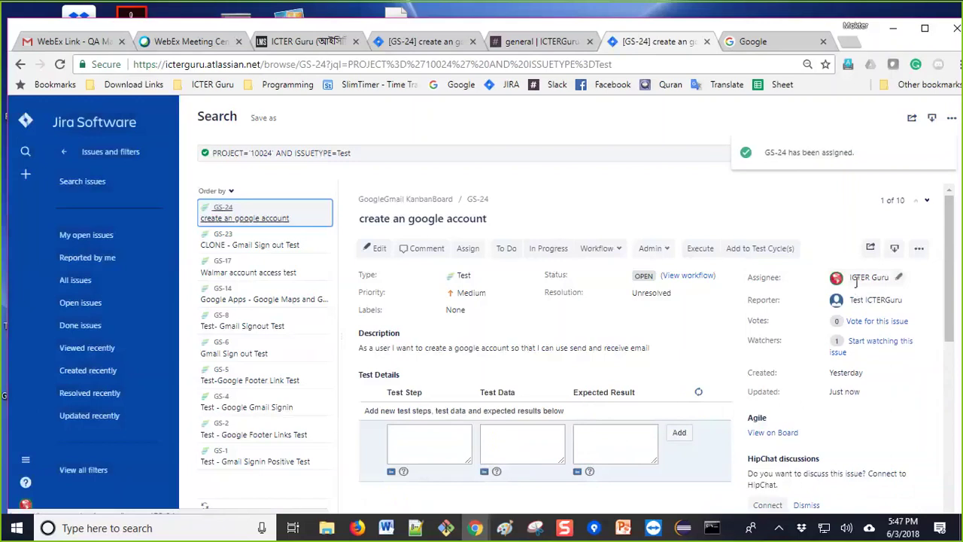
pyautogui.moveTo(865, 280)
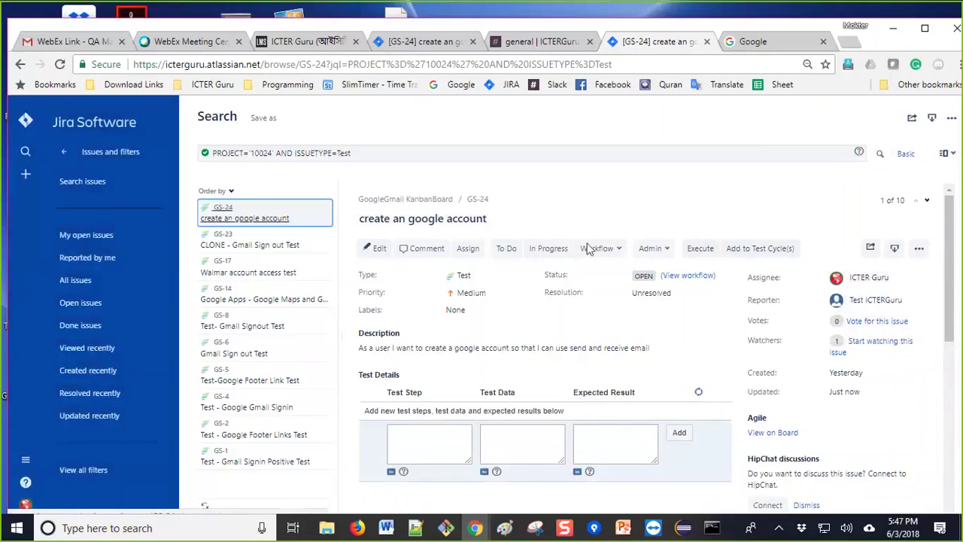
pyautogui.click(788, 47)
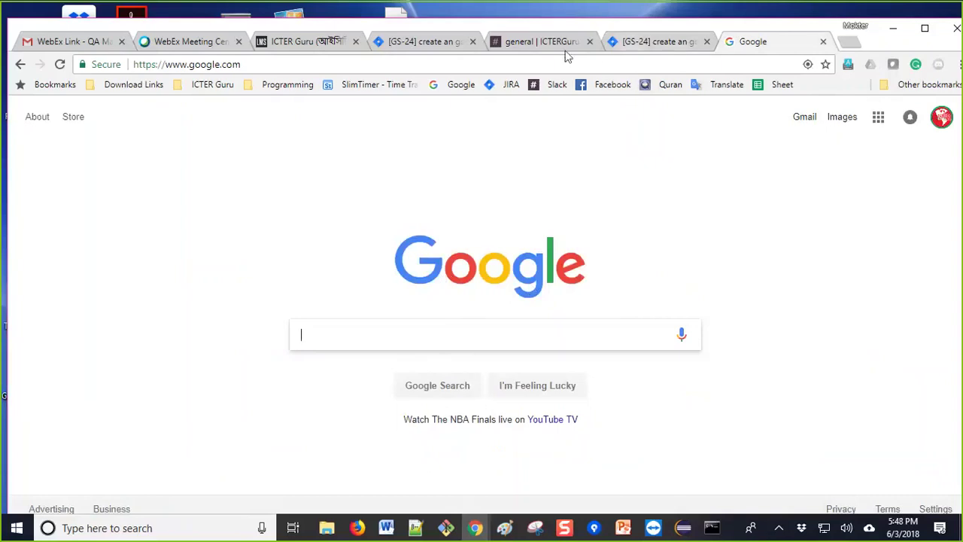
# Step: Review the GS-24 issue page, then go back to the Unscheduled Test Cycles summary
pyautogui.click(649, 47)
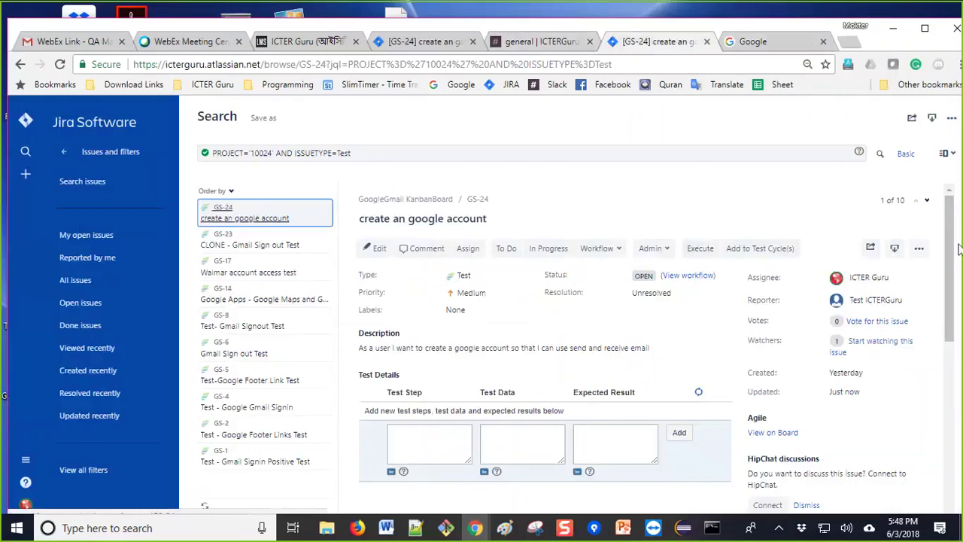
pyautogui.moveTo(950, 239); pyautogui.dragTo(950, 245)
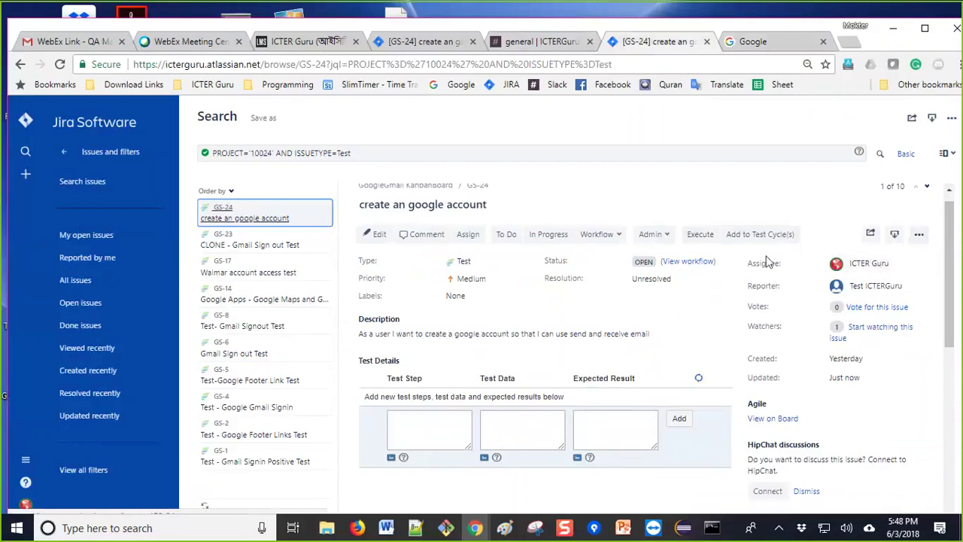
pyautogui.scroll(1, 607, 279)
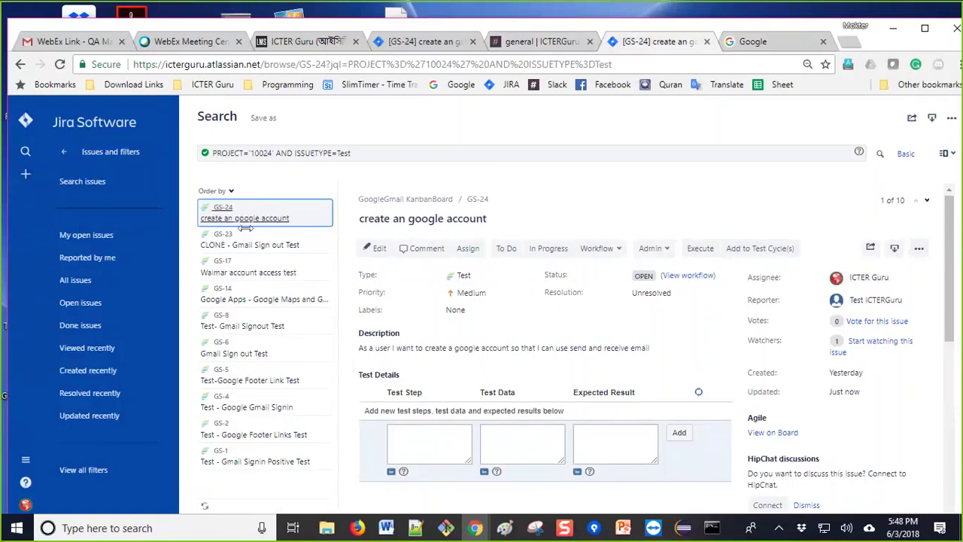
pyautogui.scroll(-1, 950, 292)
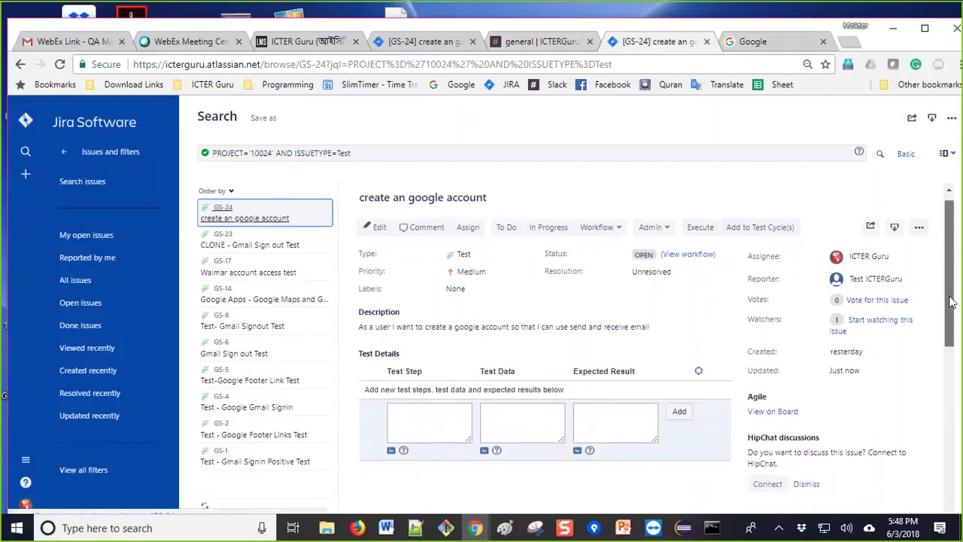
pyautogui.scroll(1, 949, 292)
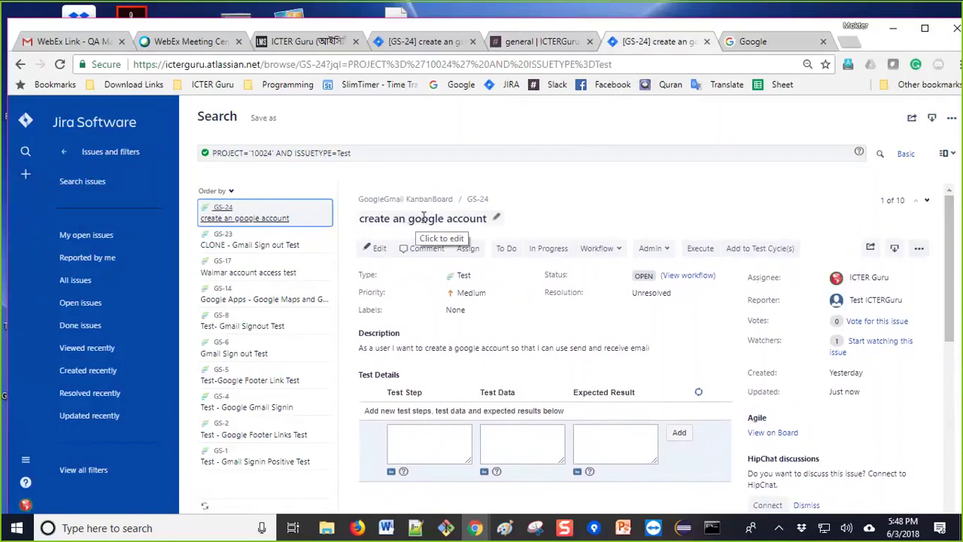
pyautogui.rightClick(493, 222)
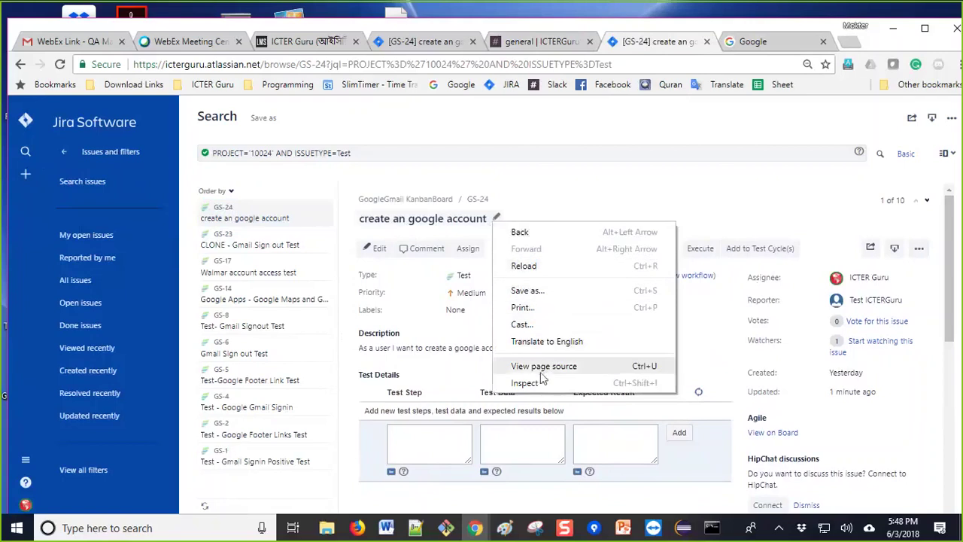
pyautogui.click(557, 203)
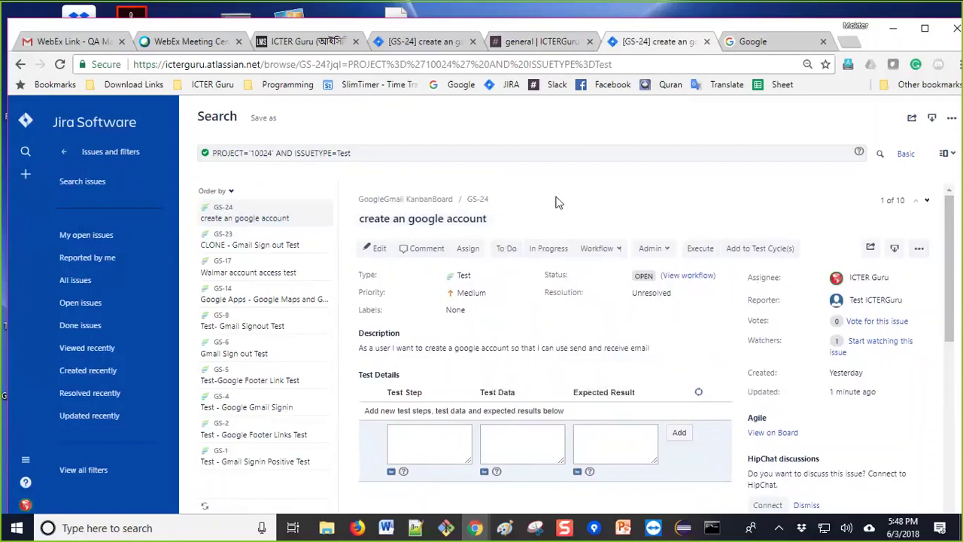
pyautogui.scroll(-1, 510, 364)
pyautogui.scroll(-3, 510, 364)
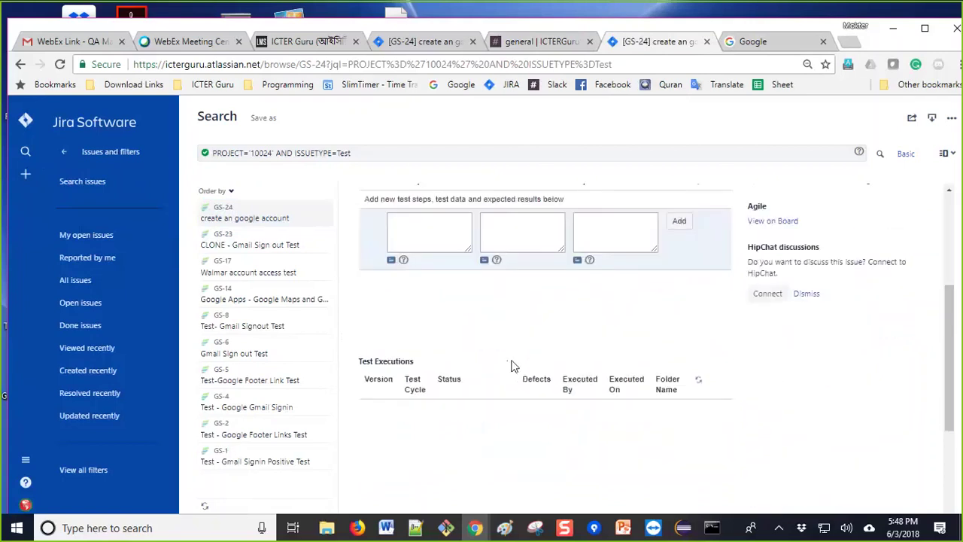
pyautogui.scroll(3, 419, 286)
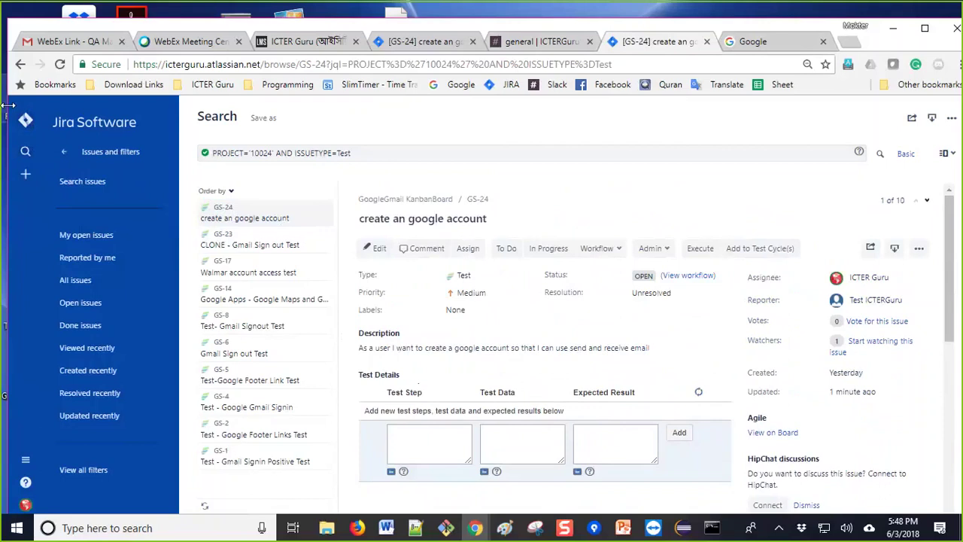
pyautogui.click(20, 64)
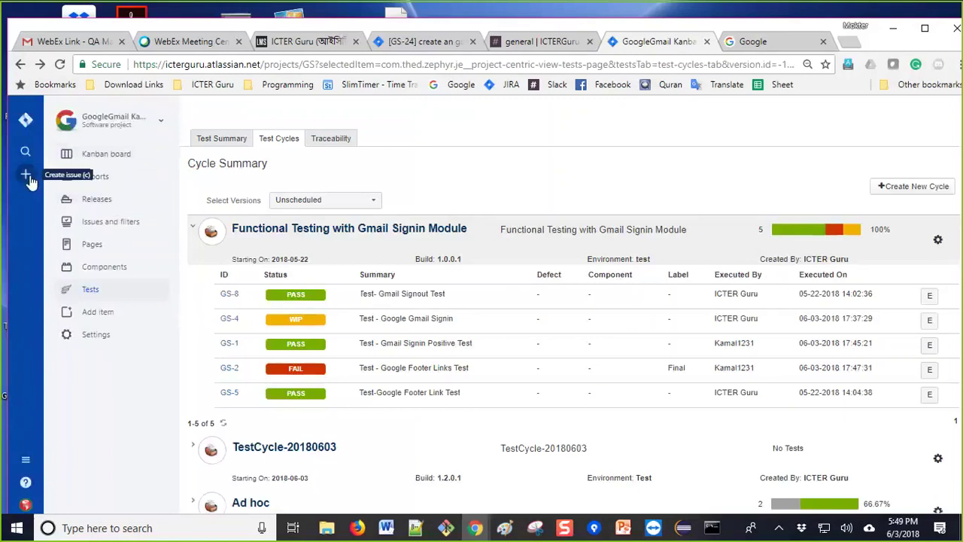
# Step: Start a new Test issue in the GoogleGmail Kanban project
pyautogui.click(27, 175)
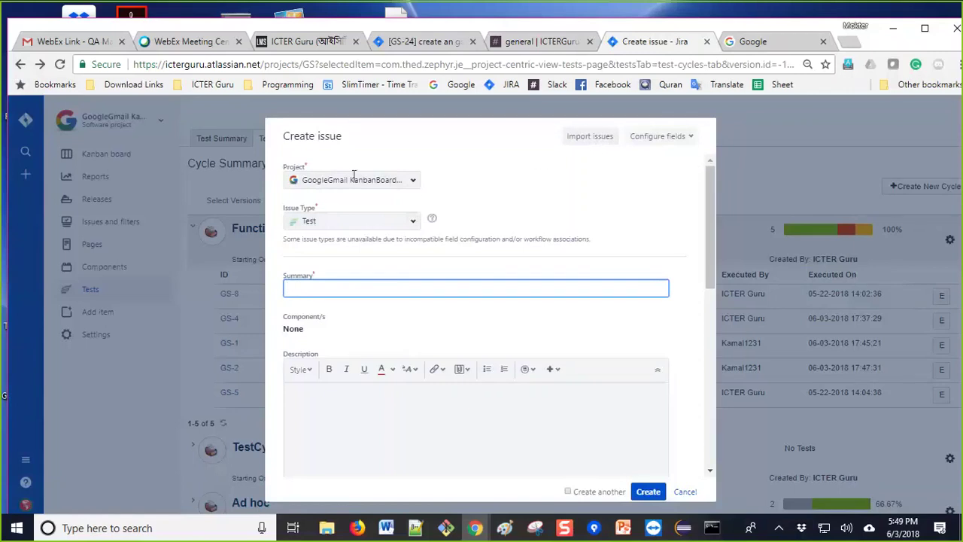
# Step: Keep project GoogleGmail KanbanBoard and change the issue type to Epic
pyautogui.click(421, 186)
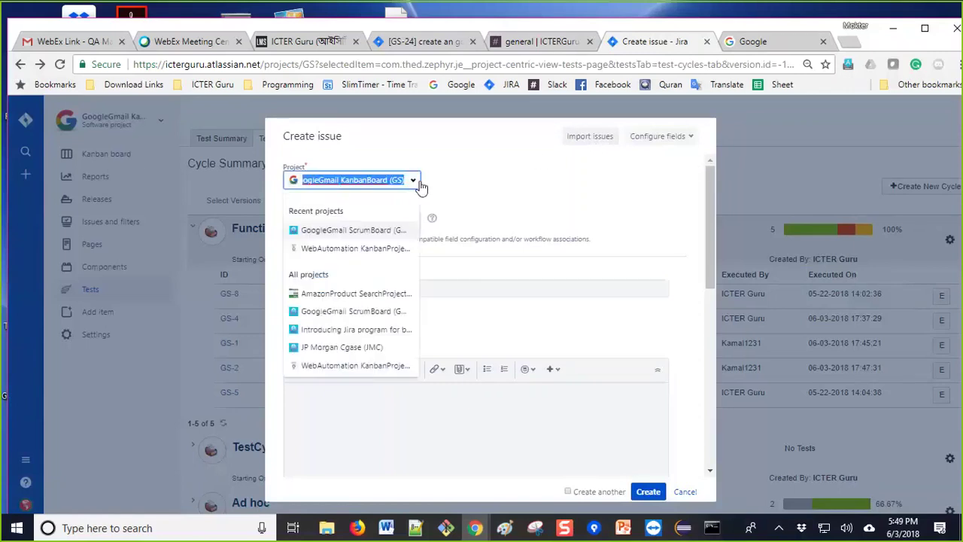
pyautogui.click(421, 186)
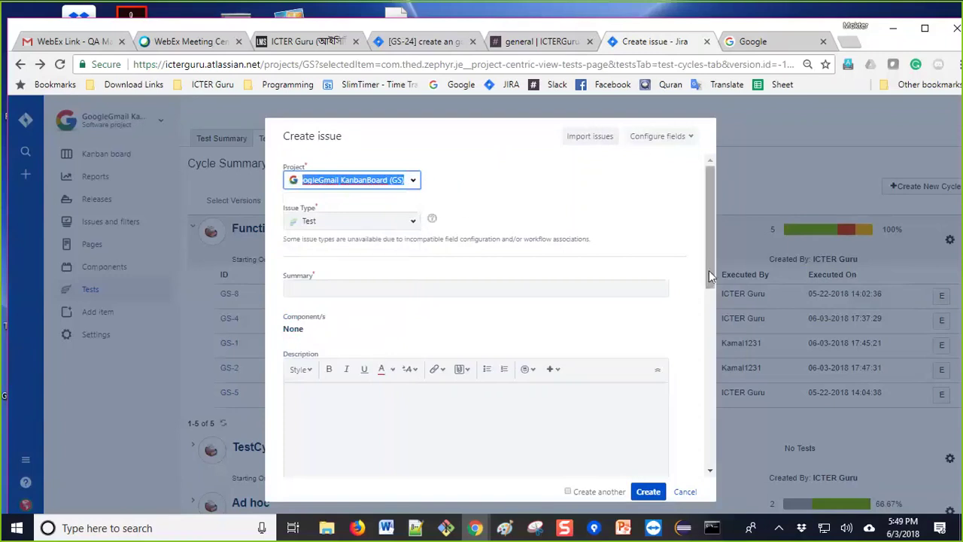
pyautogui.scroll(-2, 709, 251)
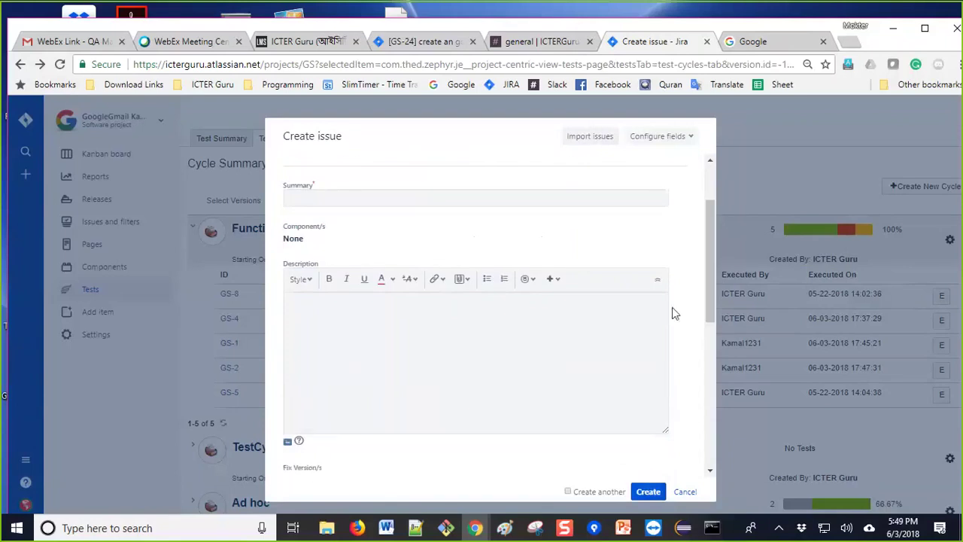
pyautogui.scroll(2, 716, 281)
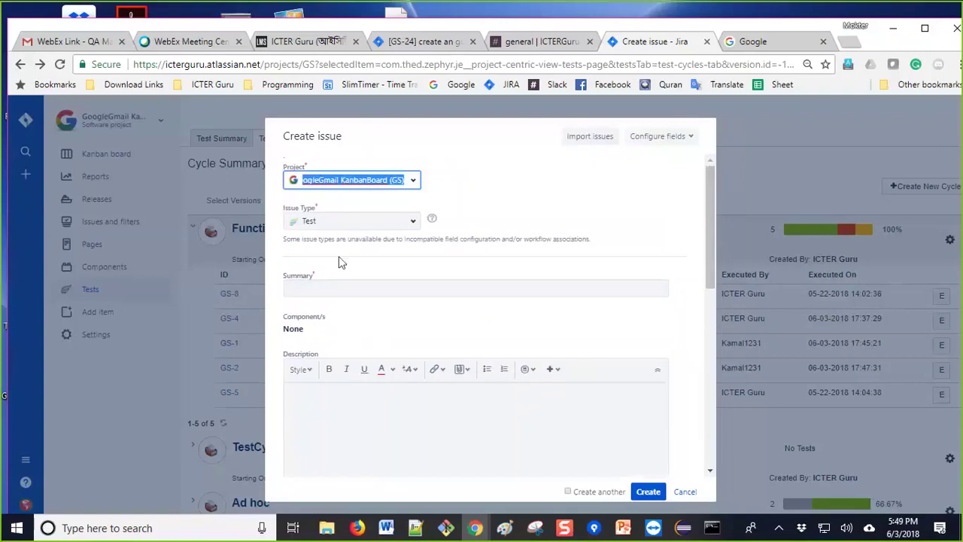
pyautogui.click(409, 219)
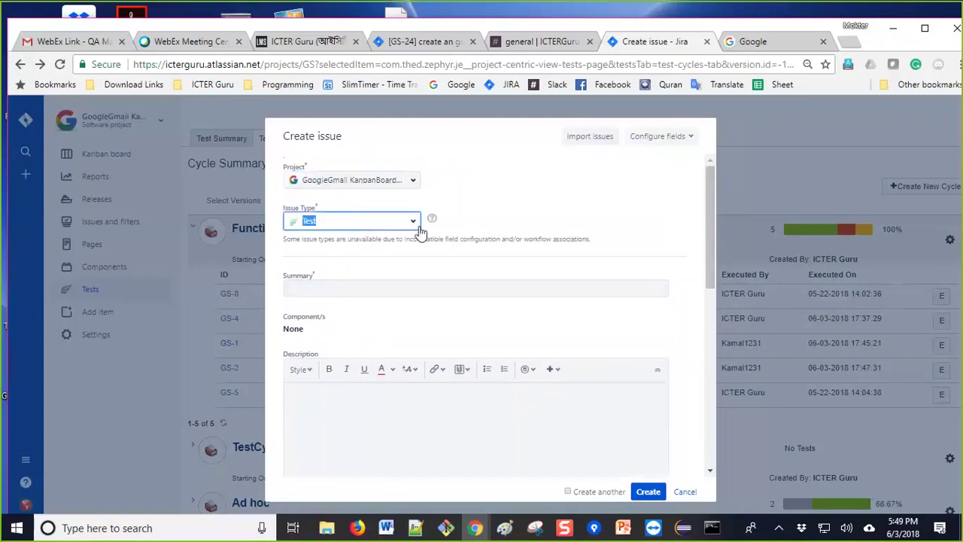
pyautogui.click(412, 226)
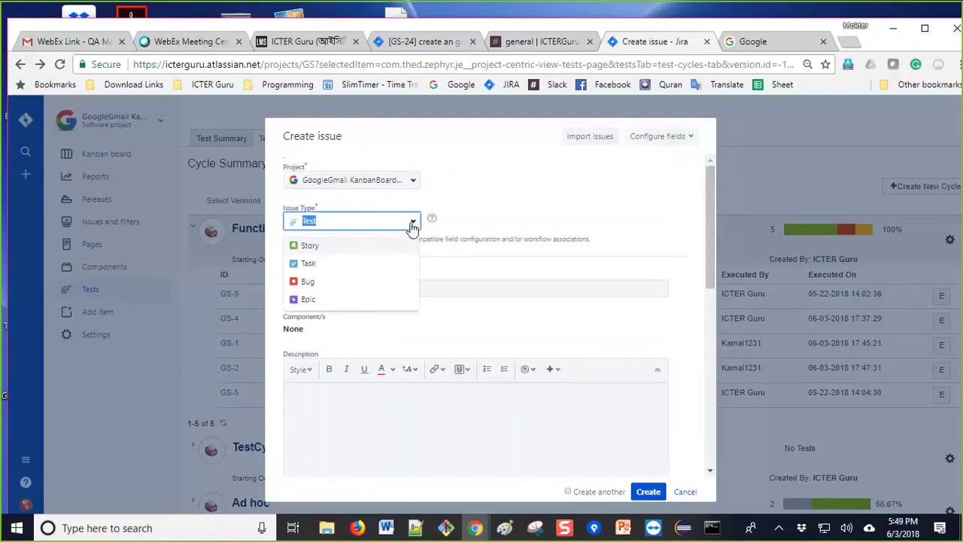
pyautogui.click(412, 226)
pyautogui.click(412, 225)
pyautogui.click(310, 299)
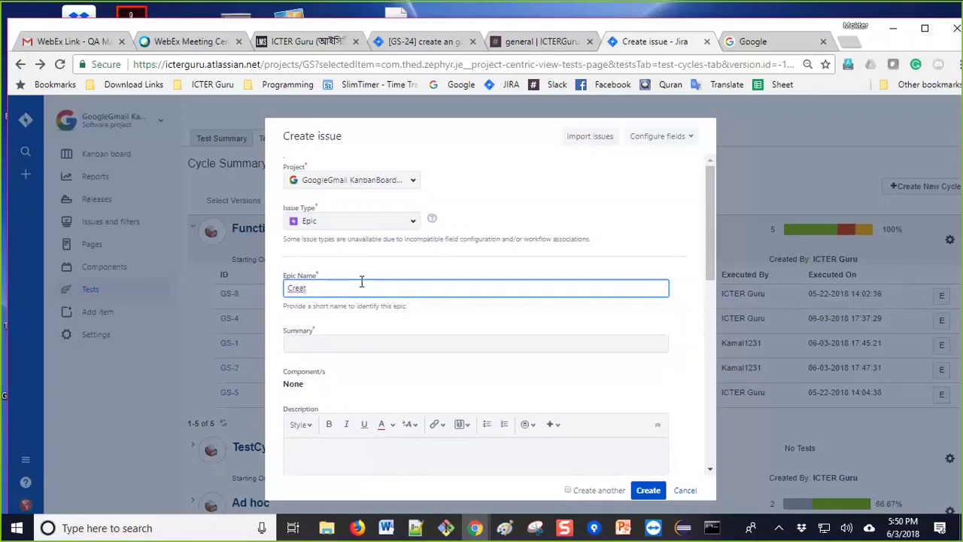
# Step: Complete the Epic Name as 'Create online banking account'
pyautogui.press('BackSpace')
pyautogui.write('online ba')
pyautogui.write('nking account')
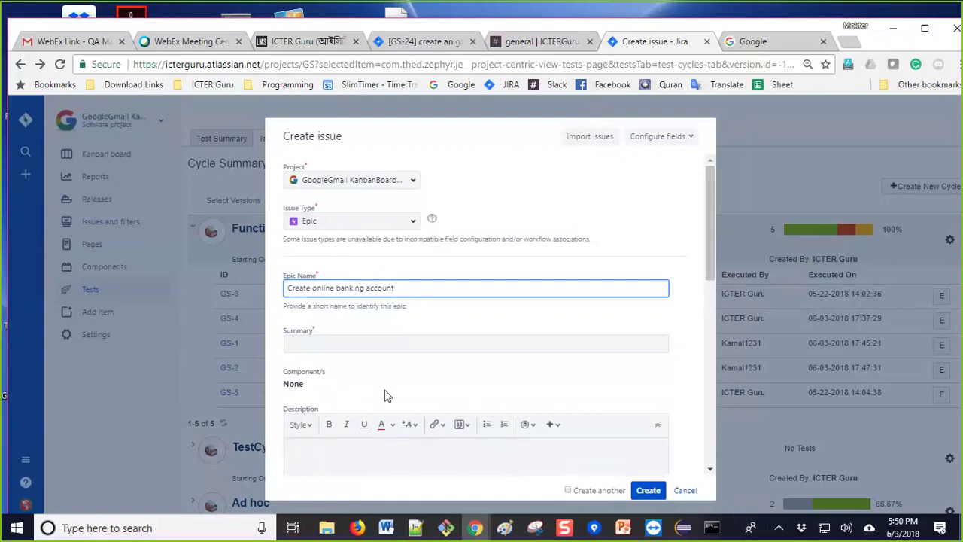
# Step: Enter summary 'Customer can use online checking 24 hours' and create epic GS-25
pyautogui.click(347, 339)
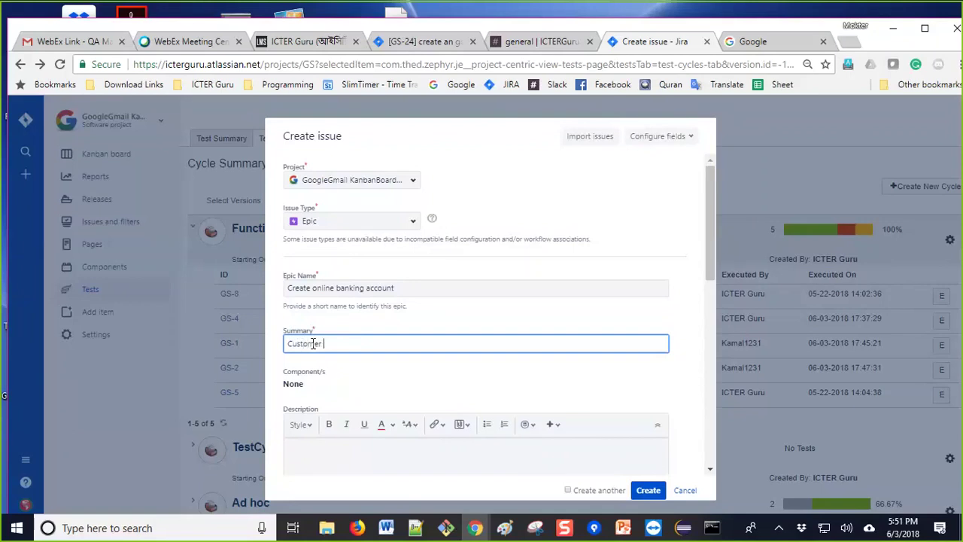
pyautogui.press('BackSpace')
pyautogui.write('4 hours')
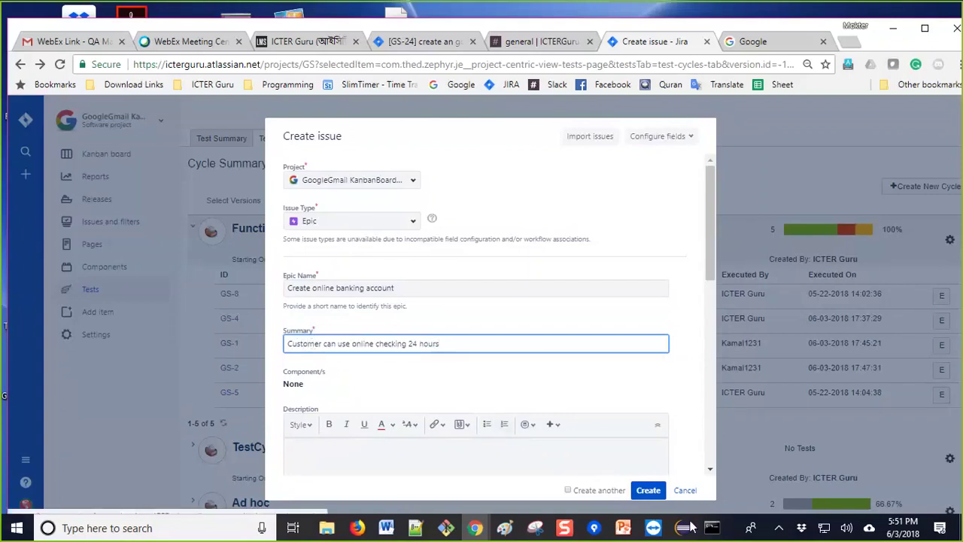
pyautogui.click(650, 489)
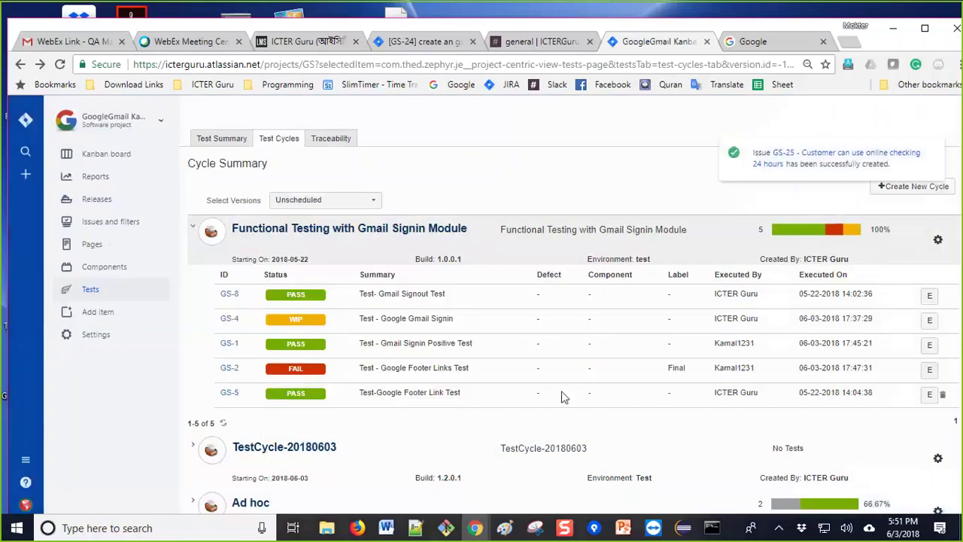
pyautogui.click(89, 289)
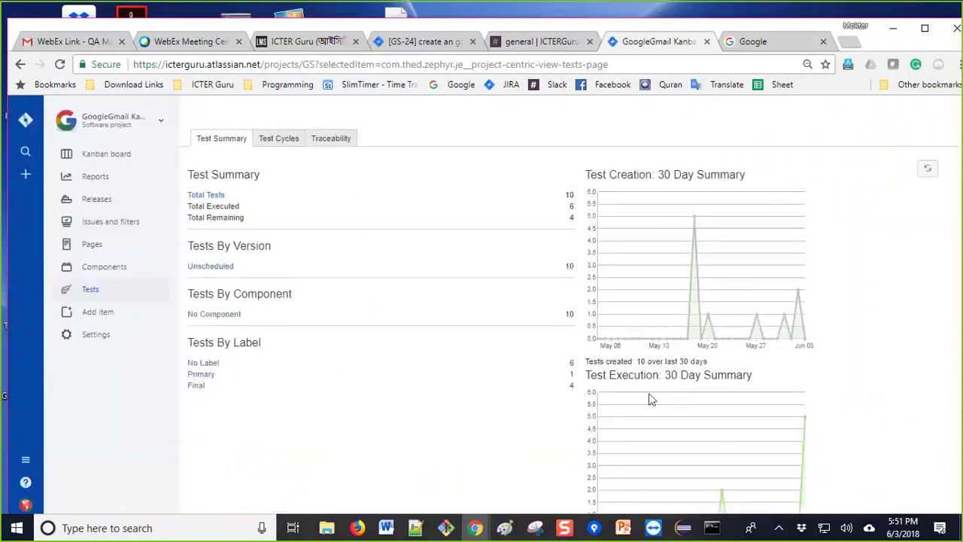
pyautogui.click(207, 195)
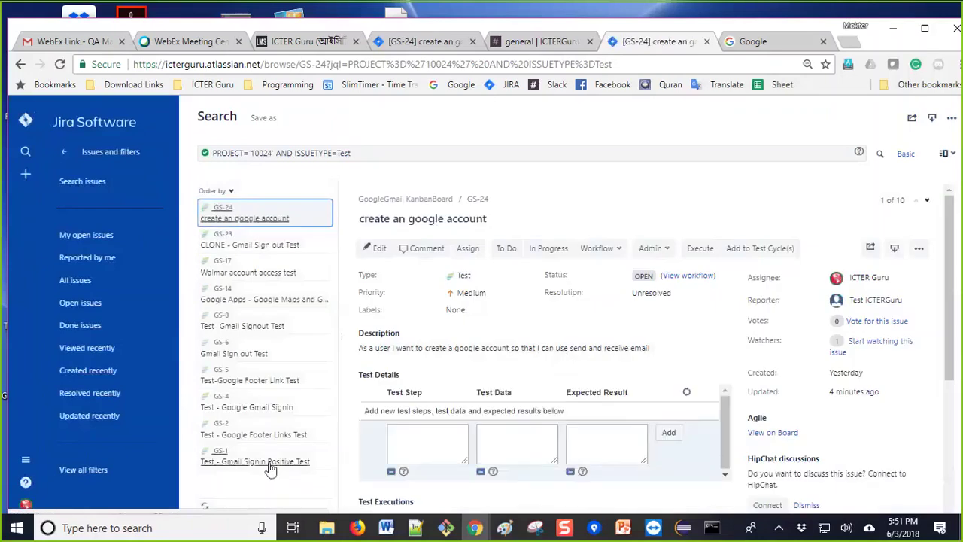
pyautogui.scroll(-5, 526, 427)
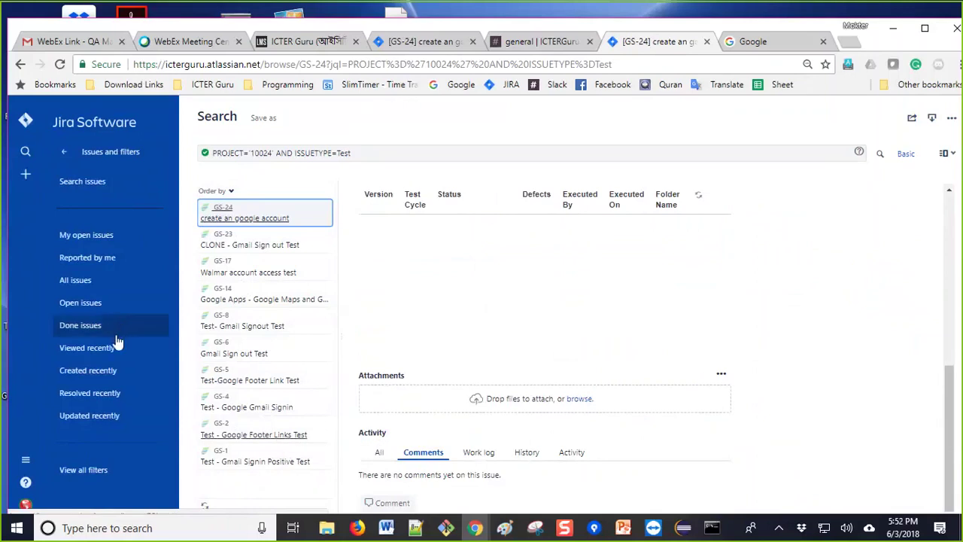
pyautogui.click(21, 64)
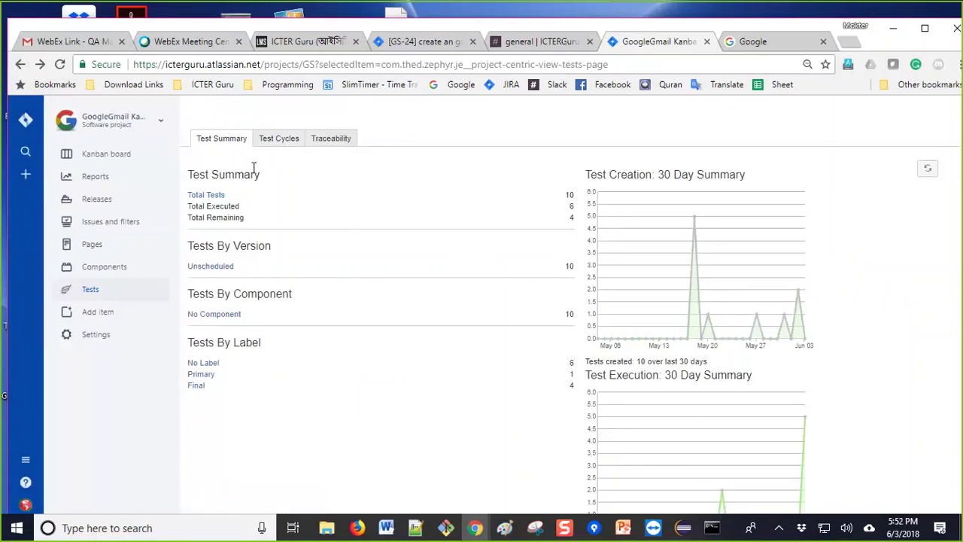
pyautogui.click(279, 141)
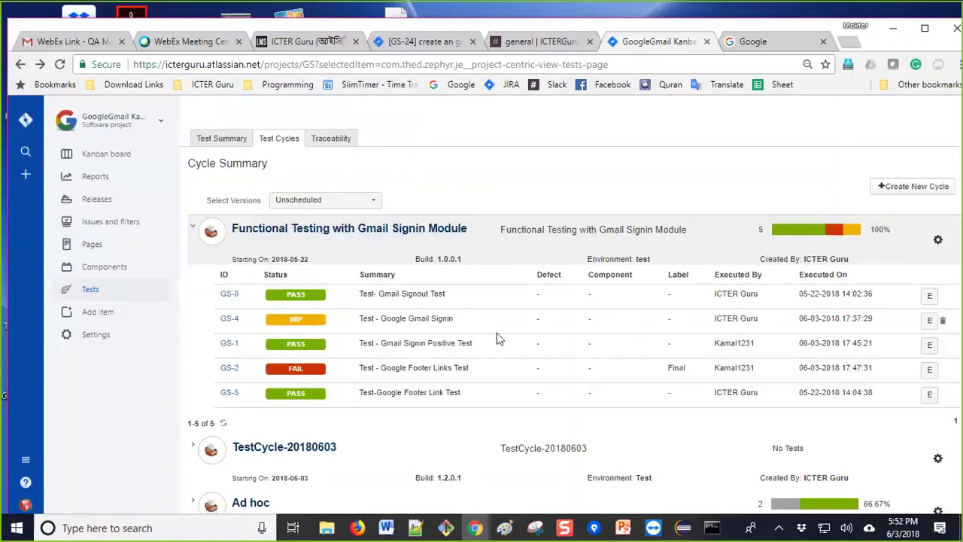
pyautogui.scroll(-1, 461, 418)
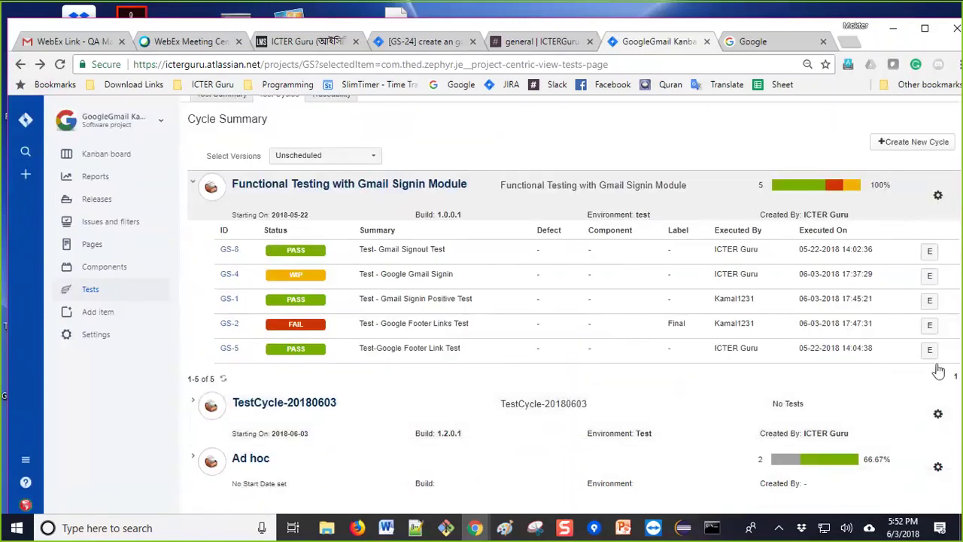
pyautogui.scroll(1, 354, 336)
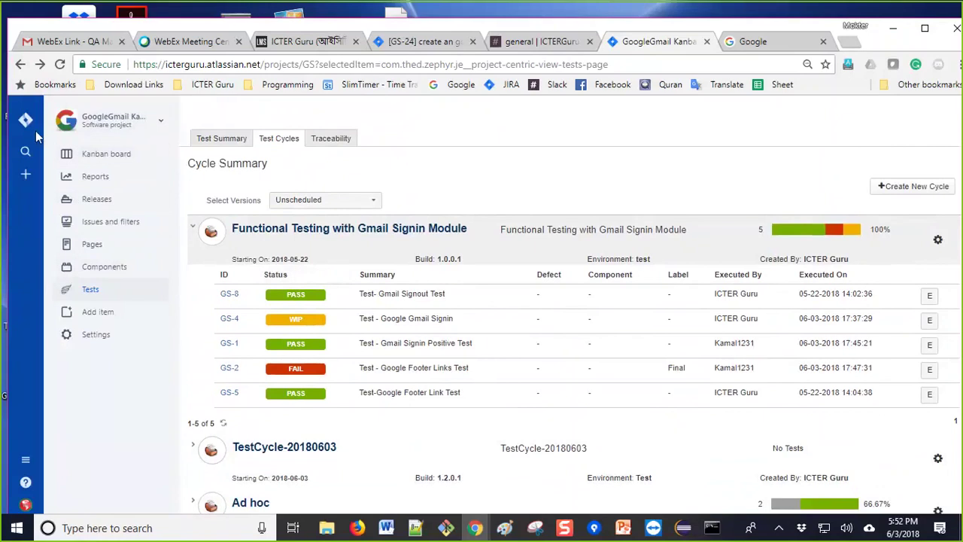
pyautogui.click(19, 65)
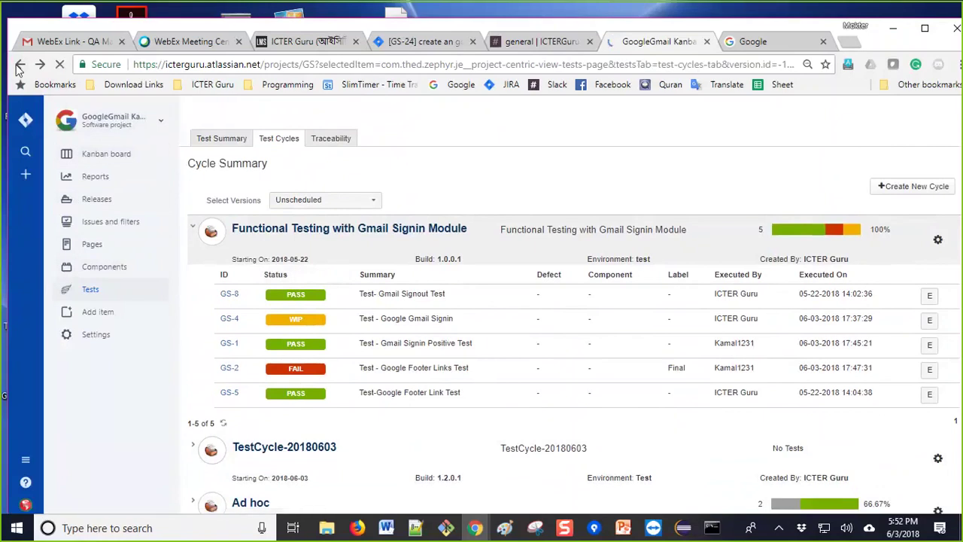
# Step: Step back through history to a new tab, then forward to the System dashboard
pyautogui.click(19, 65)
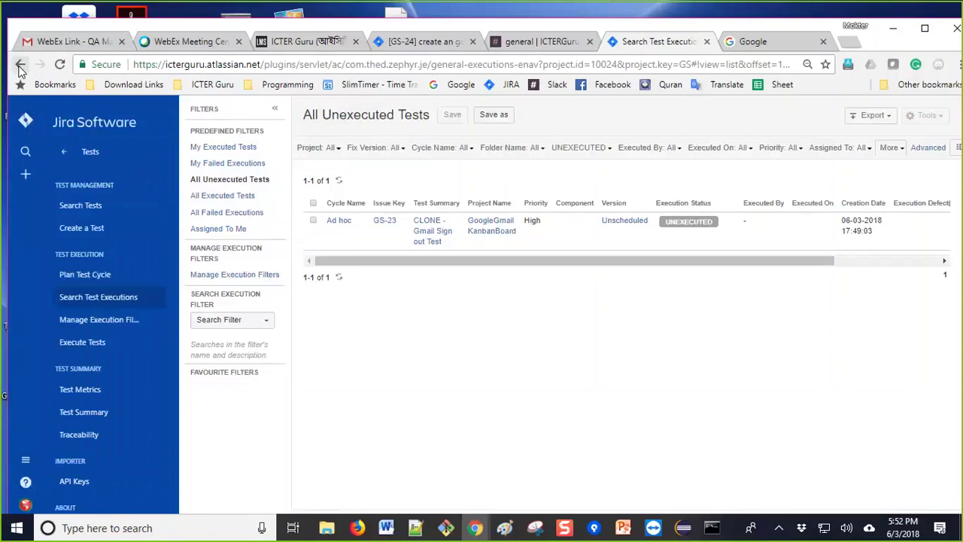
pyautogui.click(19, 65)
pyautogui.click(19, 66)
pyautogui.click(20, 65)
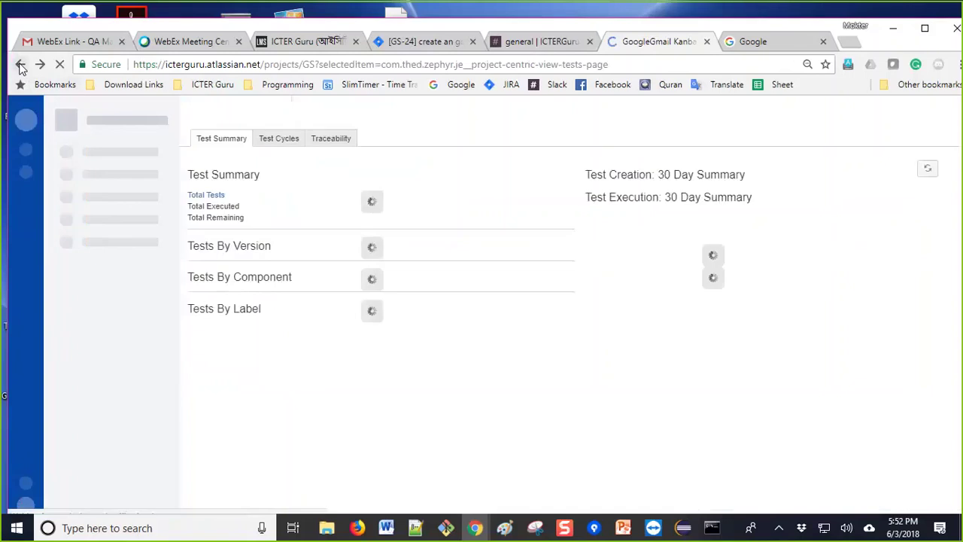
pyautogui.click(19, 66)
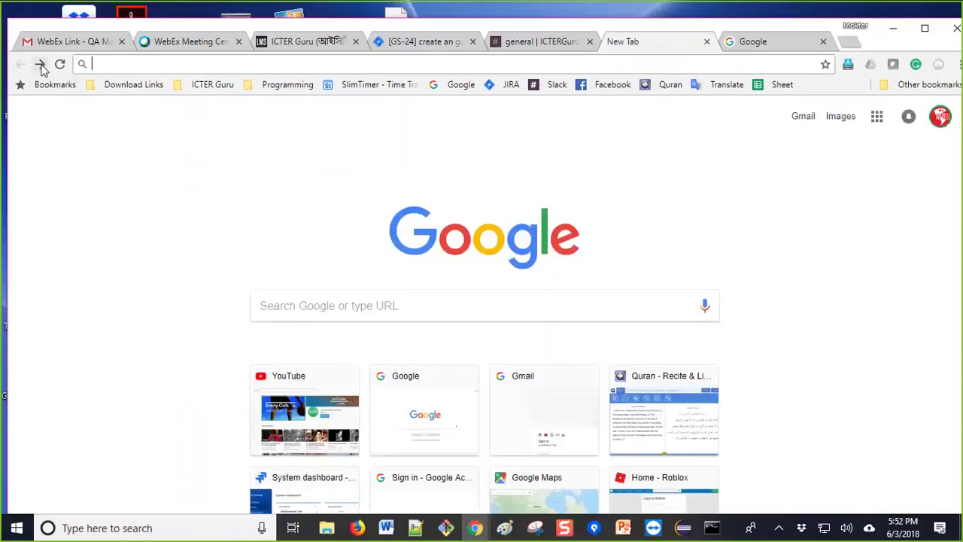
pyautogui.click(41, 65)
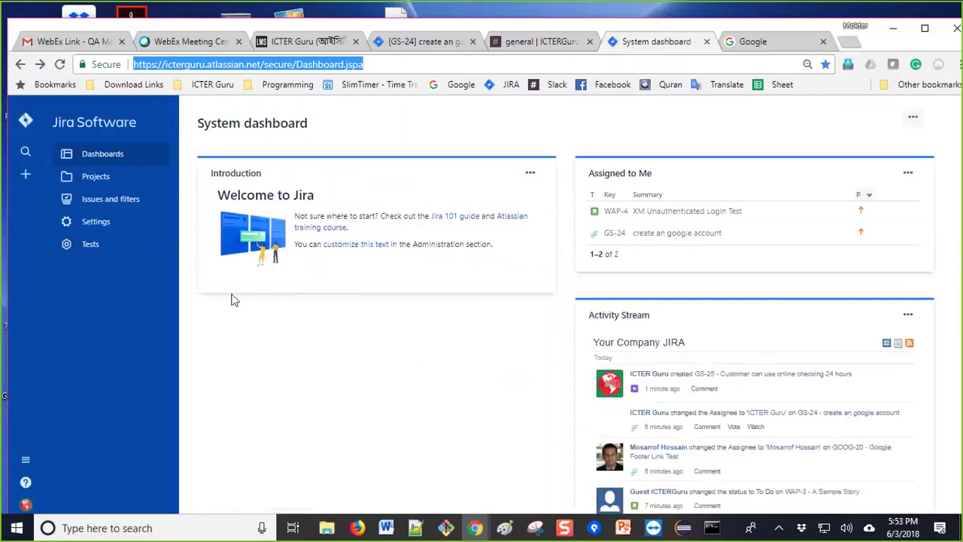
# Step: Go to the Projects list and start a new project with the Scrum template
pyautogui.click(109, 177)
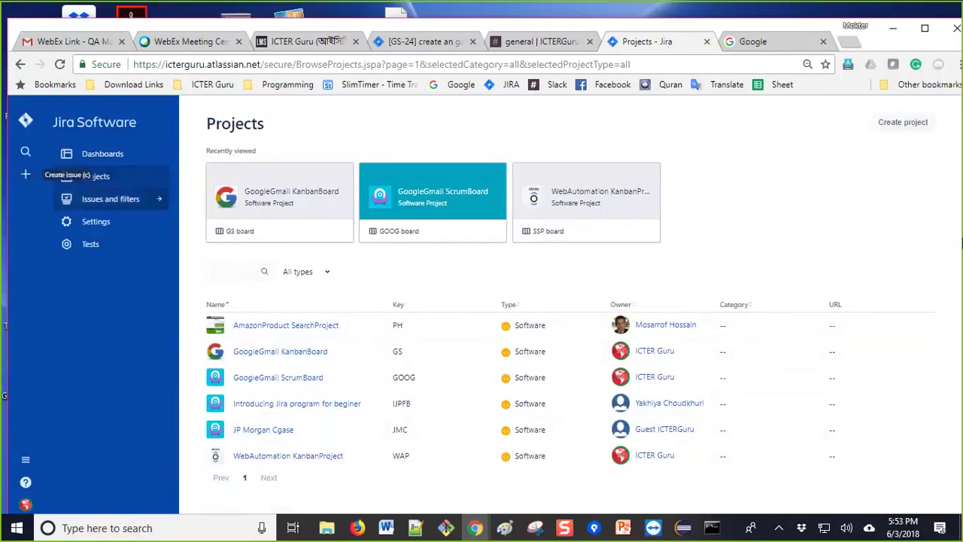
pyautogui.click(906, 122)
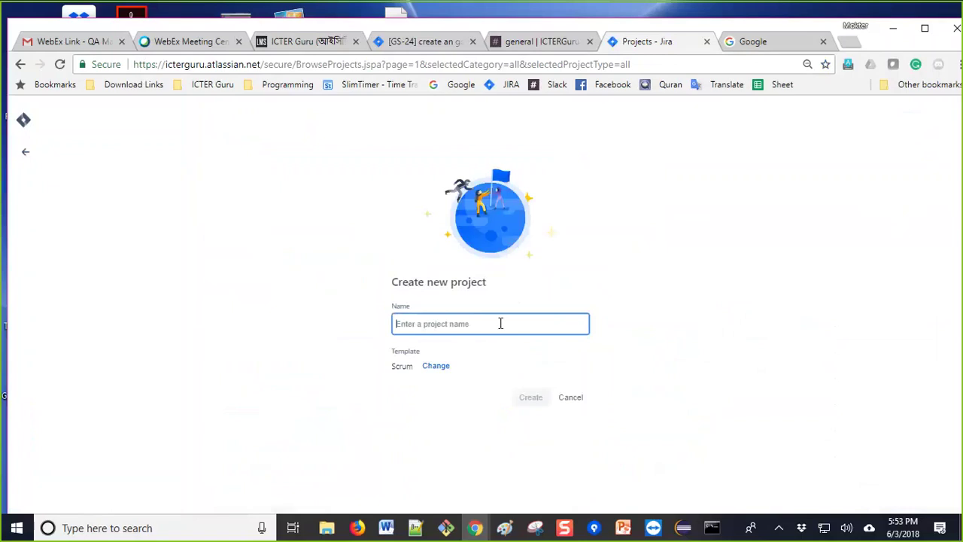
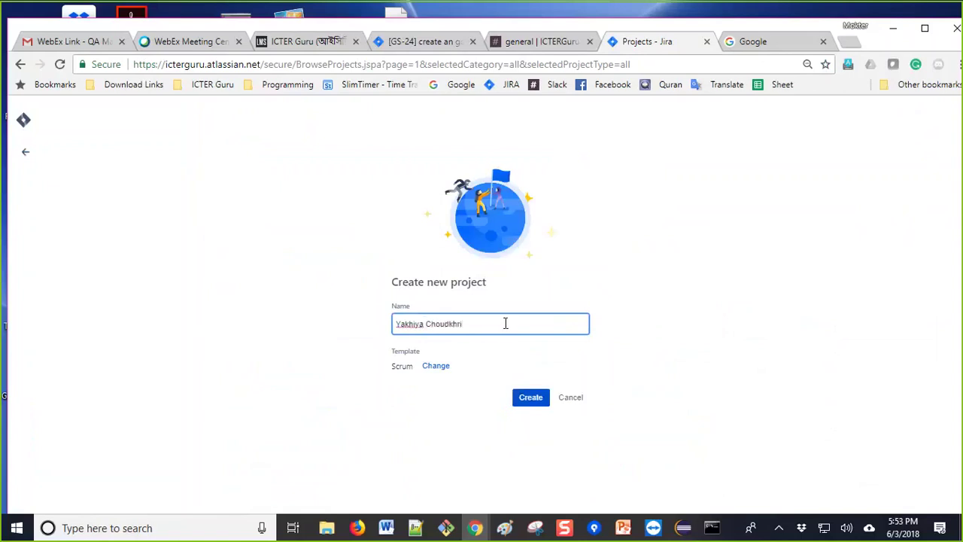
# Step: Enter a project name and create the Scrum project with key YC
pyautogui.click(531, 397)
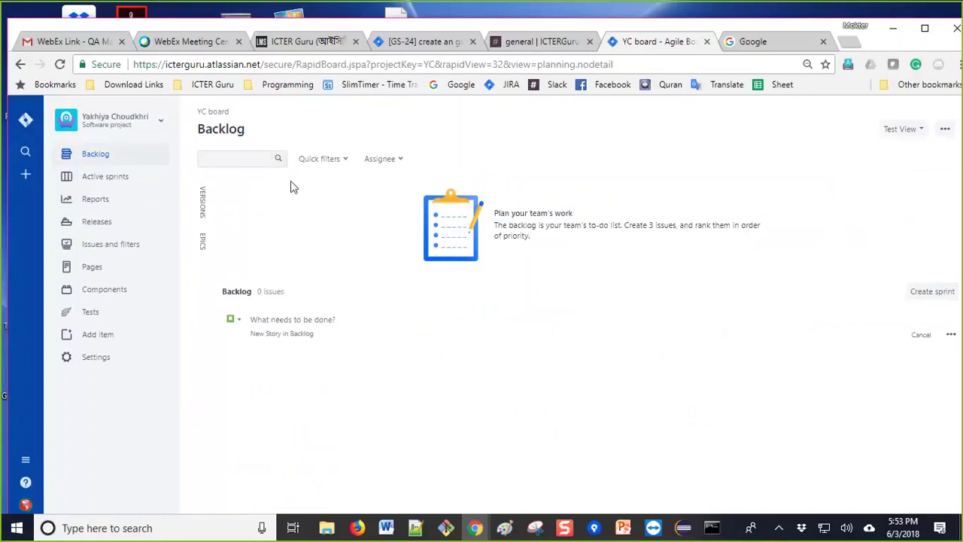
pyautogui.click(269, 159)
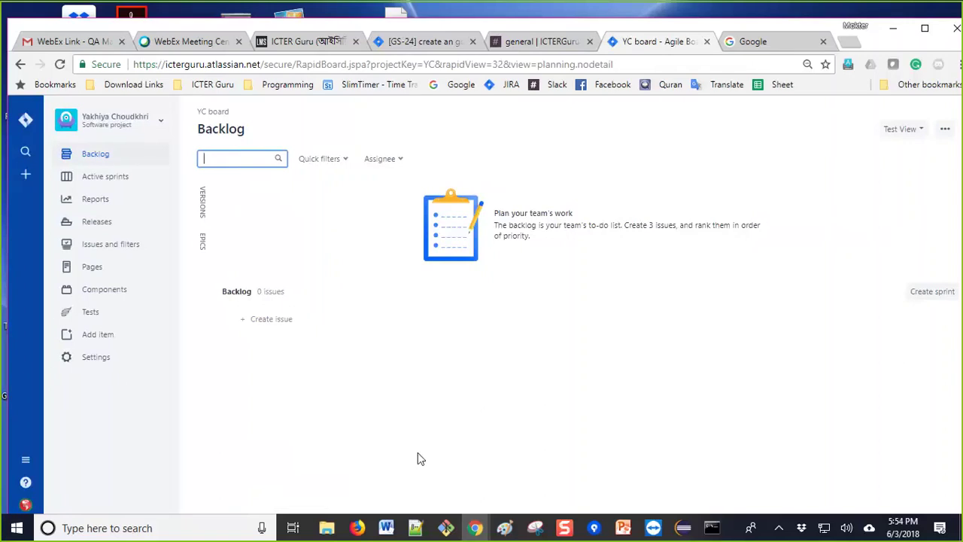
pyautogui.click(268, 322)
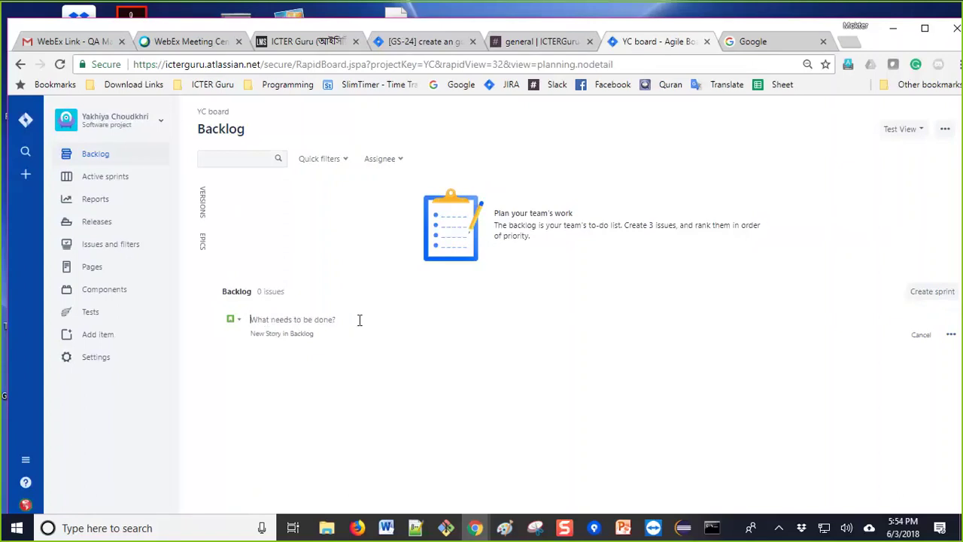
pyautogui.write('ount')
pyautogui.click(125, 124)
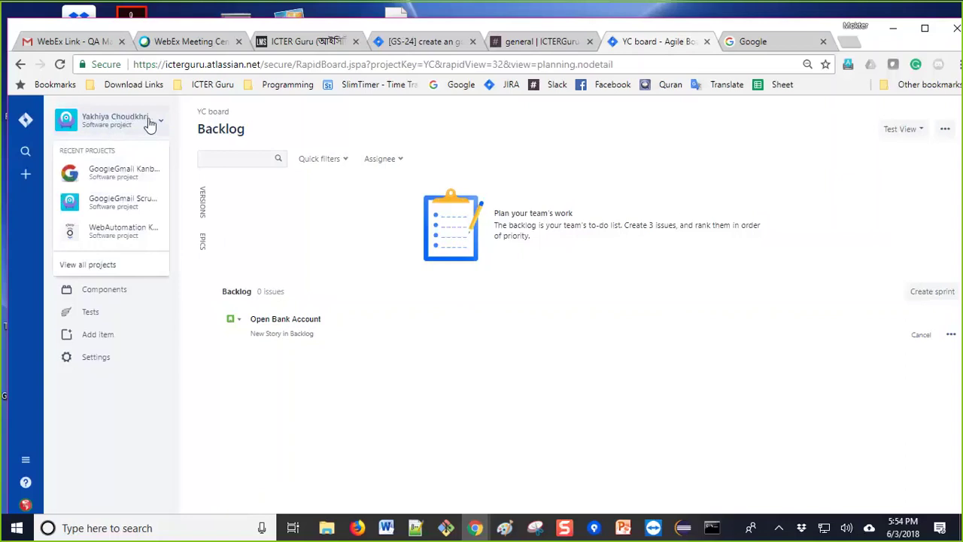
pyautogui.click(380, 397)
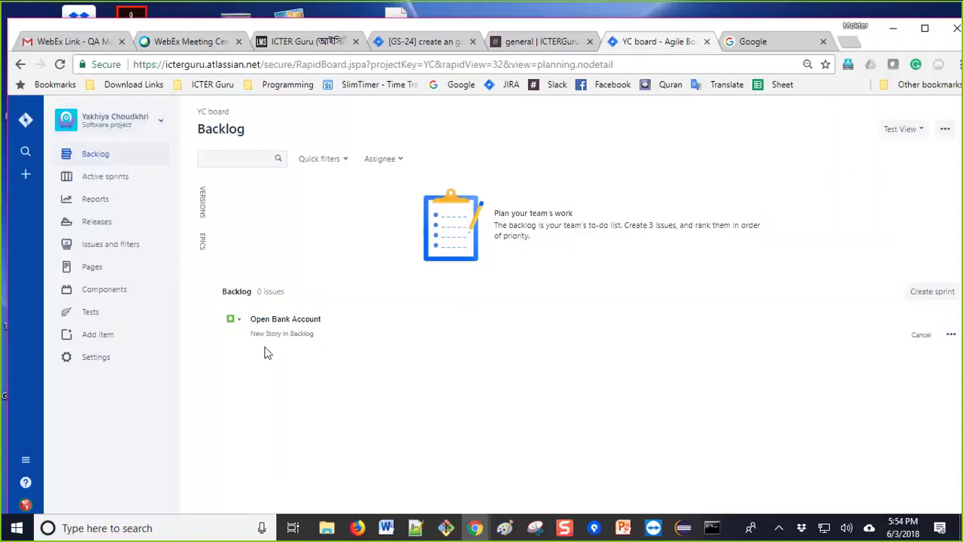
pyautogui.click(233, 320)
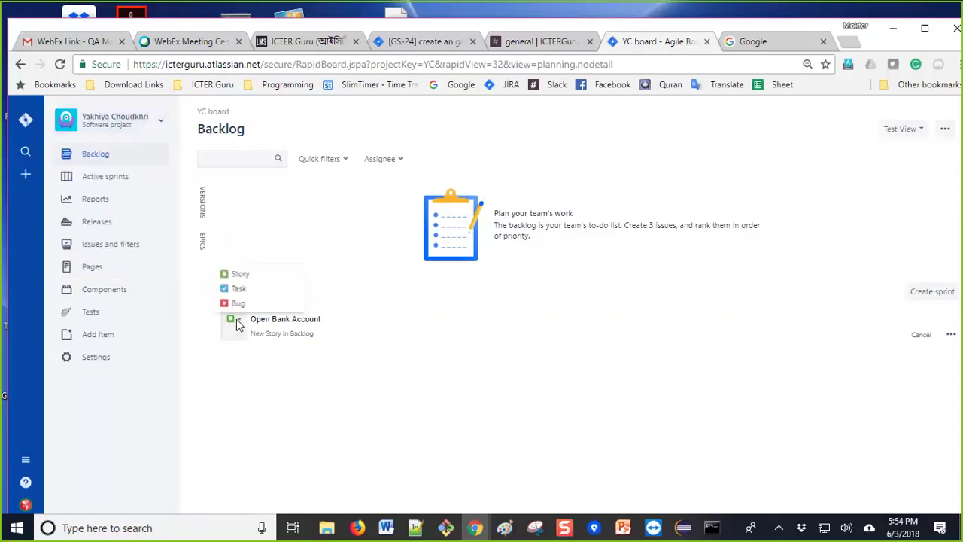
pyautogui.click(363, 385)
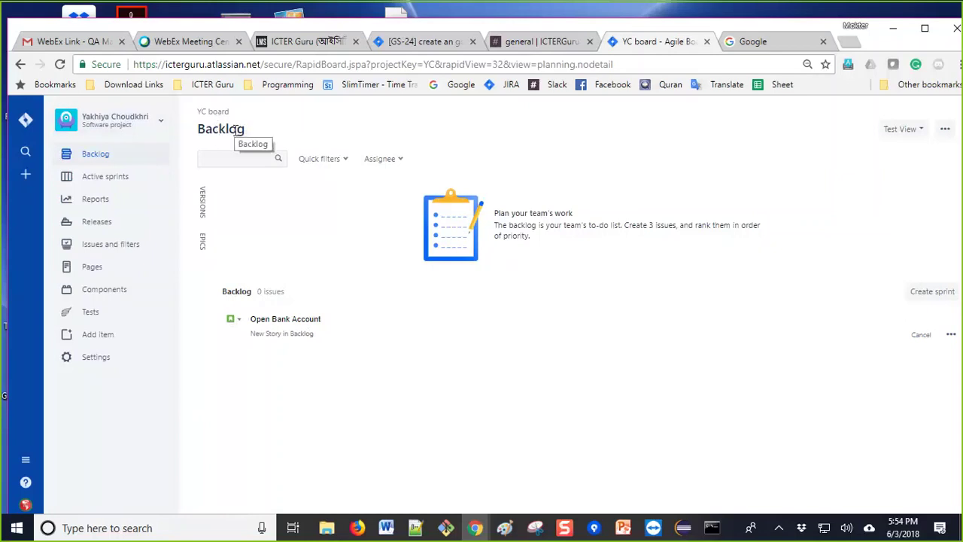
# Step: Open the YC project's Tests page, showing 0 total, executed and remaining tests
pyautogui.click(106, 314)
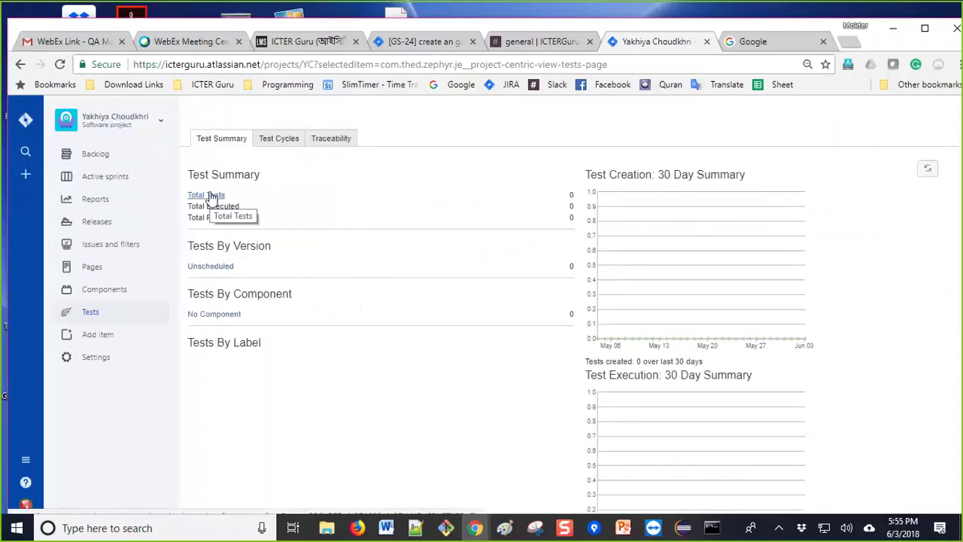
pyautogui.scroll(-1, 389, 346)
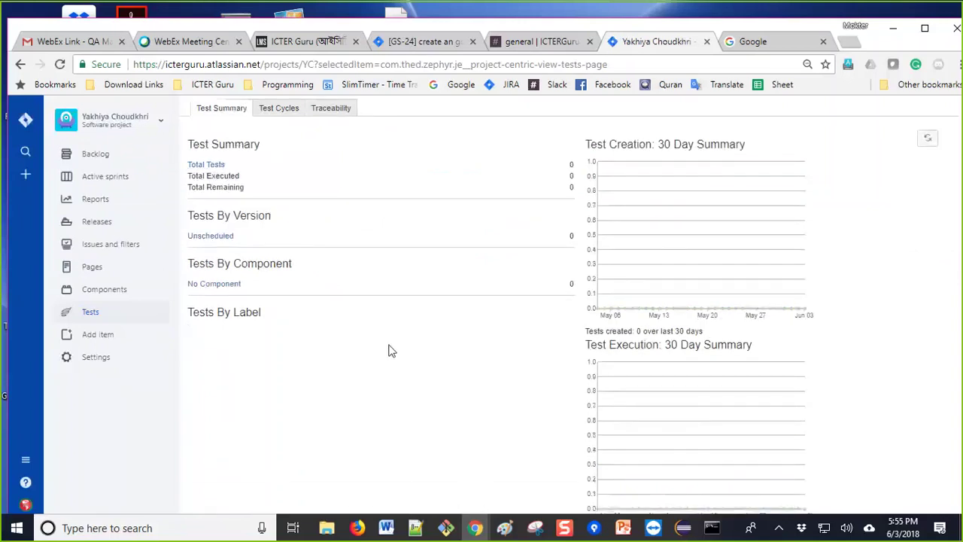
pyautogui.scroll(1, 353, 370)
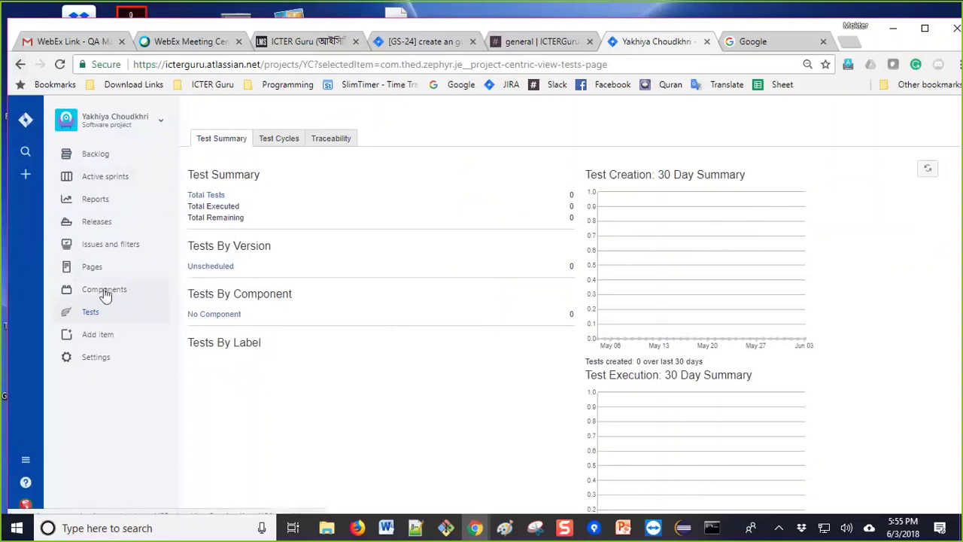
# Step: Create Task 'Open new bank account' with description 'Td bank home page' in project YC
pyautogui.click(26, 174)
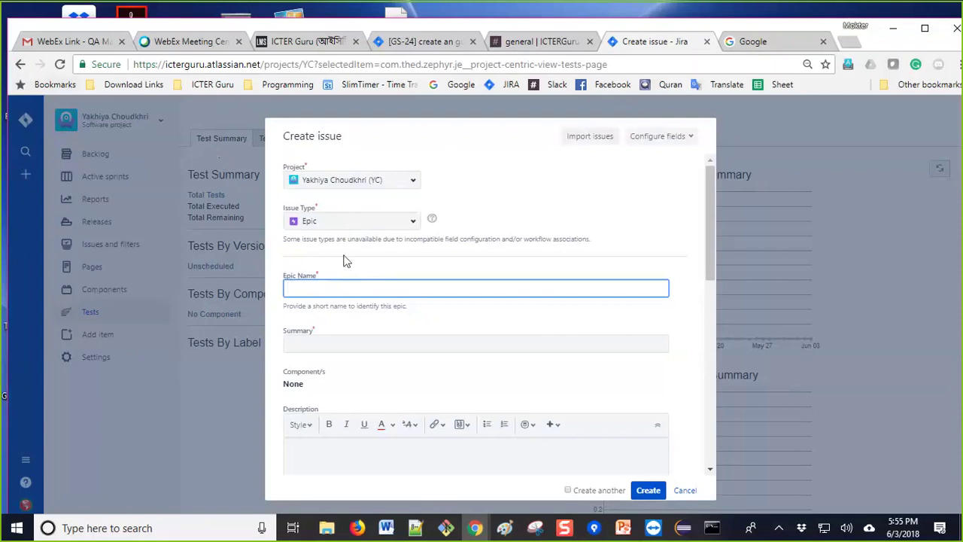
pyautogui.click(323, 221)
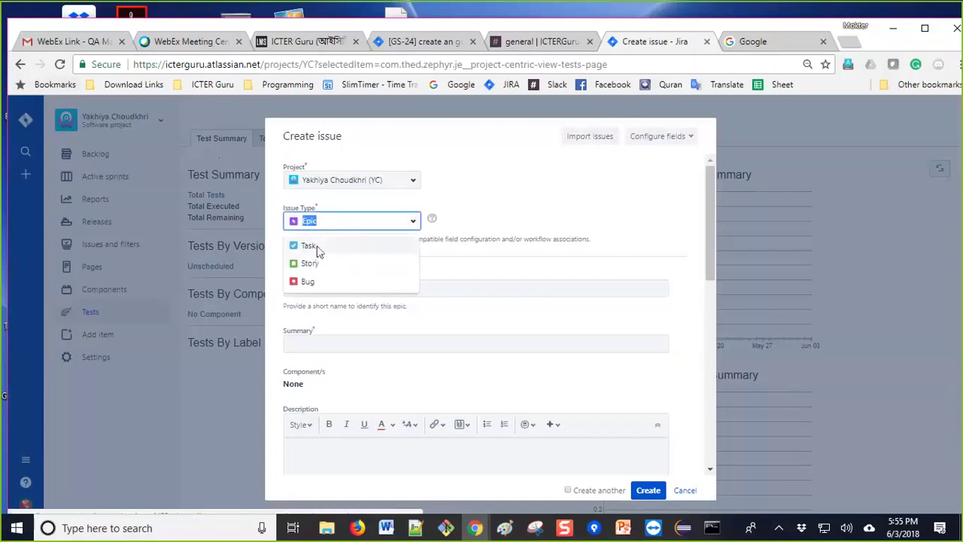
pyautogui.click(318, 248)
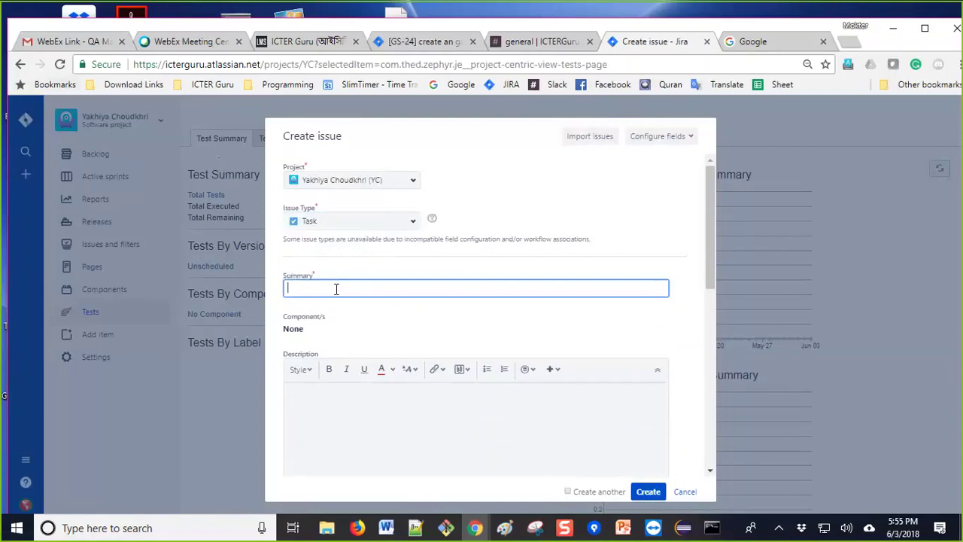
pyautogui.write('Open new bank account')
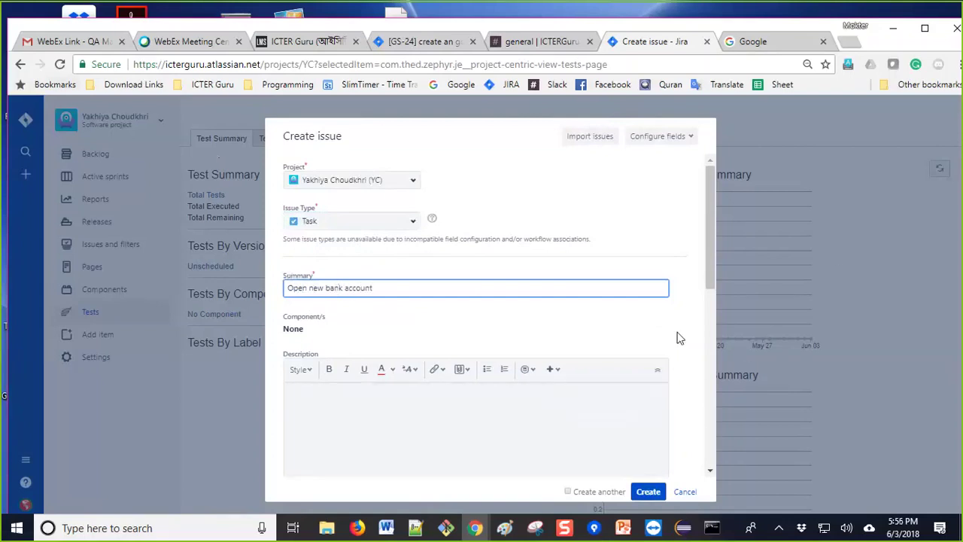
pyautogui.moveTo(709, 241); pyautogui.dragTo(707, 283)
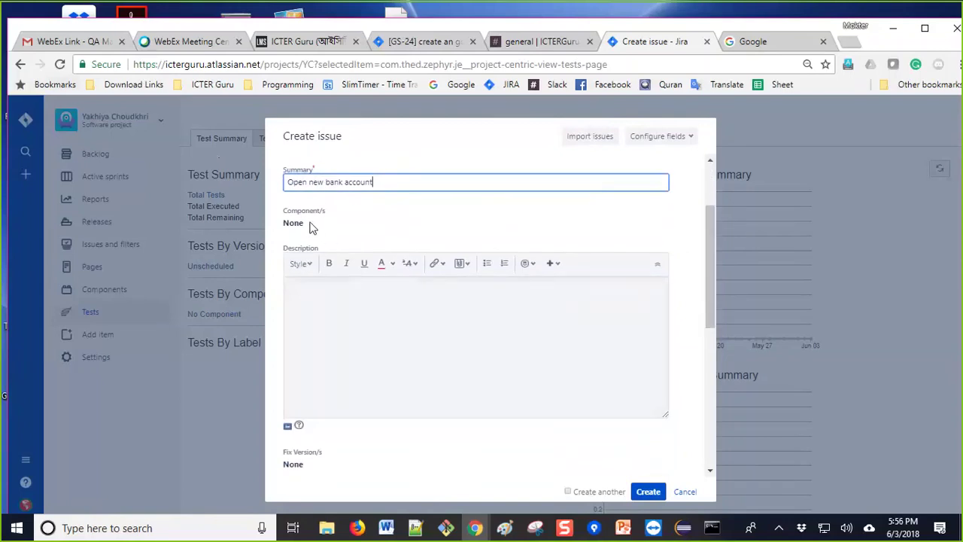
pyautogui.click(315, 224)
pyautogui.scroll(3, 598, 361)
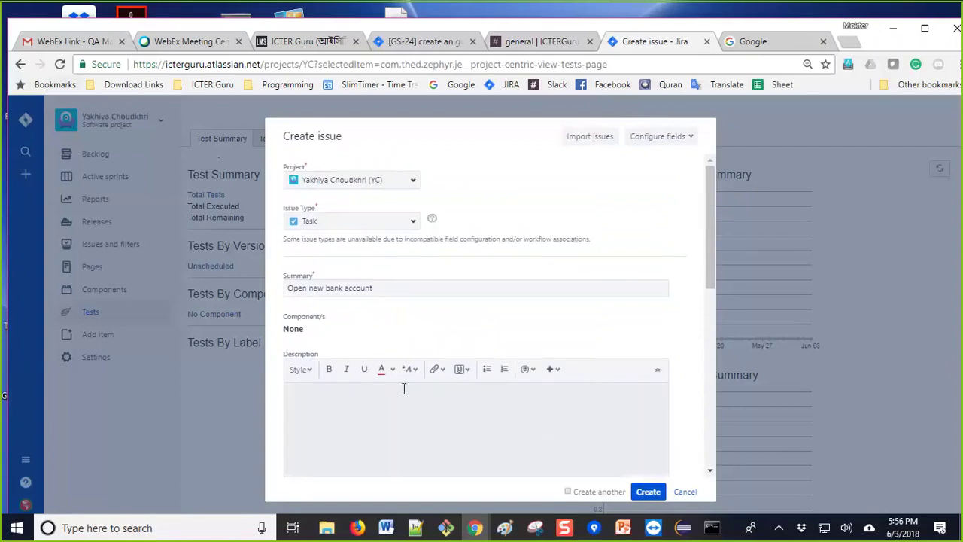
pyautogui.click(364, 430)
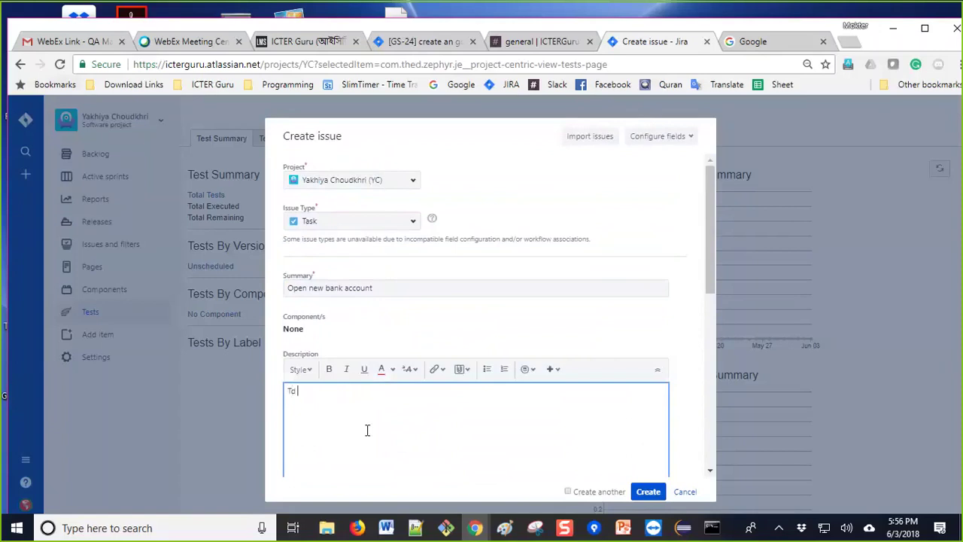
pyautogui.write('nk home page')
pyautogui.click(653, 495)
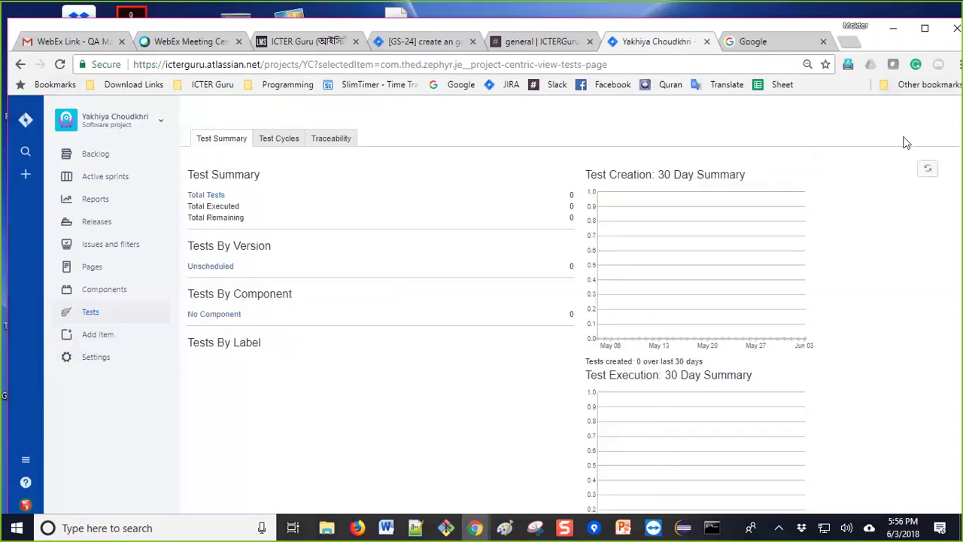
# Step: Refresh and reload the Test Summary page, then bring up a fresh Create issue form
pyautogui.click(929, 175)
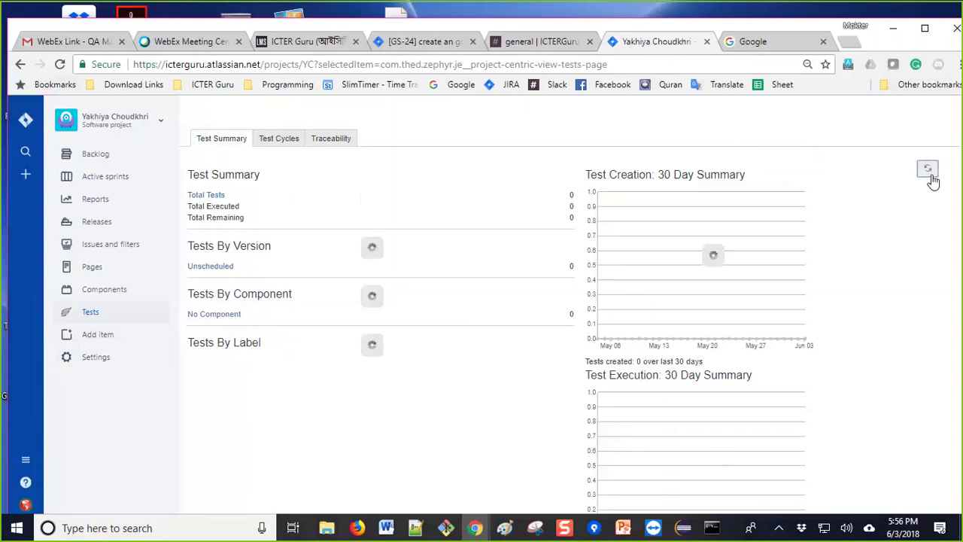
pyautogui.rightClick(930, 174)
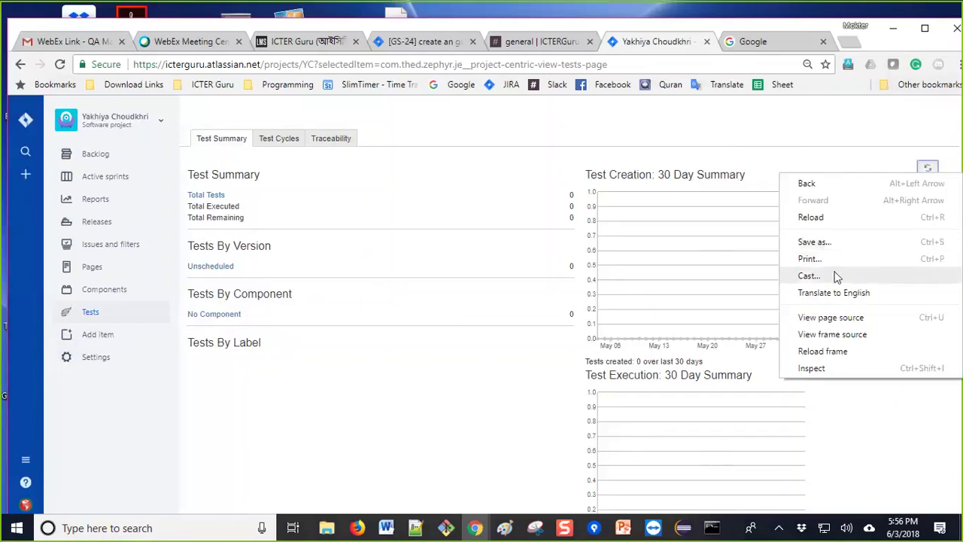
pyautogui.click(819, 220)
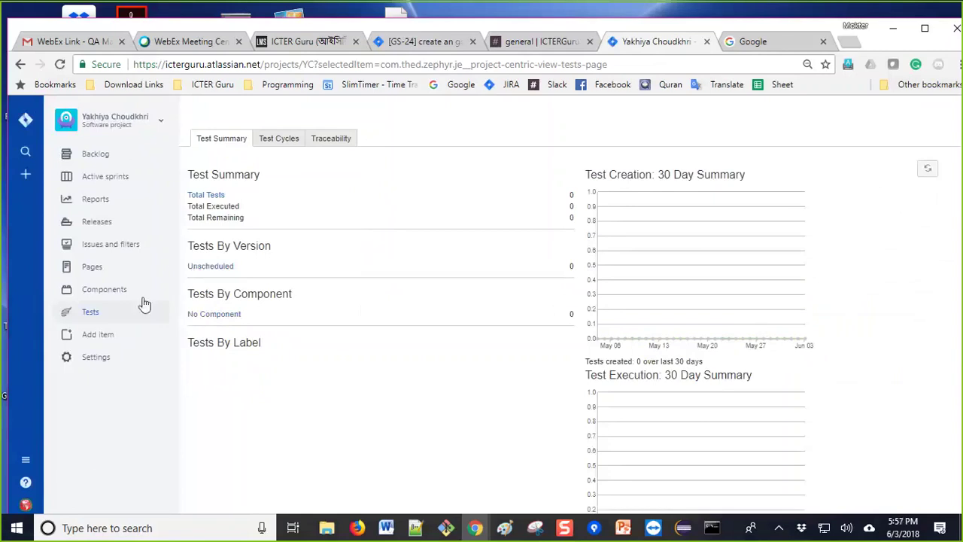
pyautogui.rightClick(923, 175)
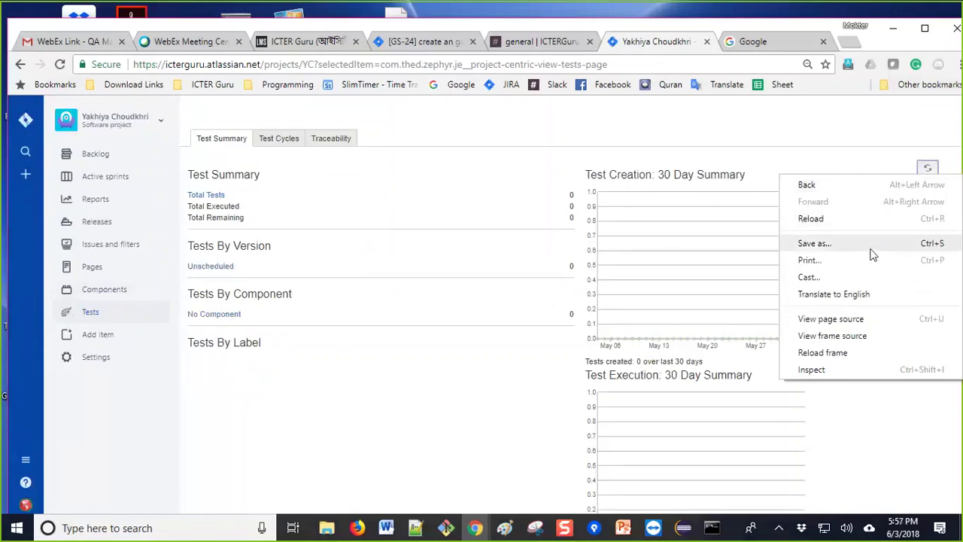
pyautogui.click(398, 392)
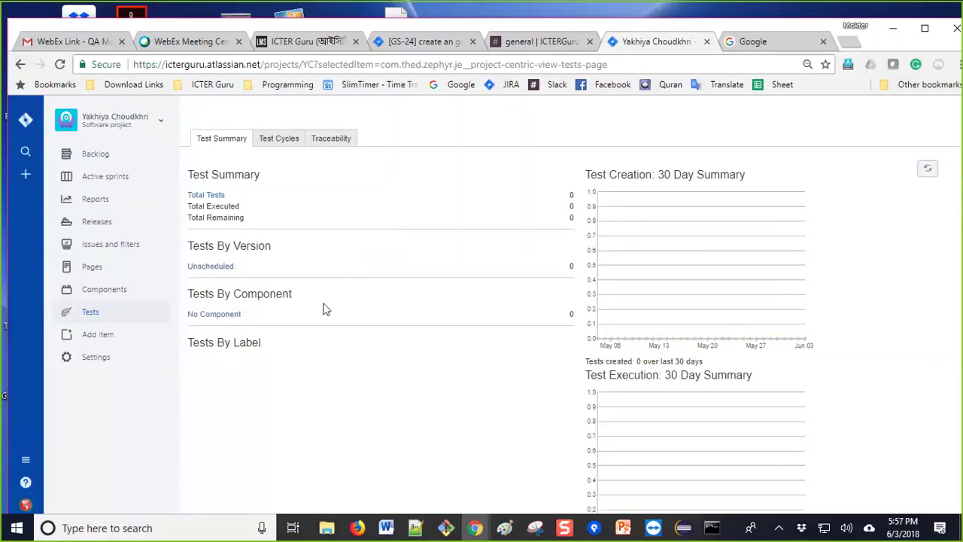
pyautogui.click(26, 173)
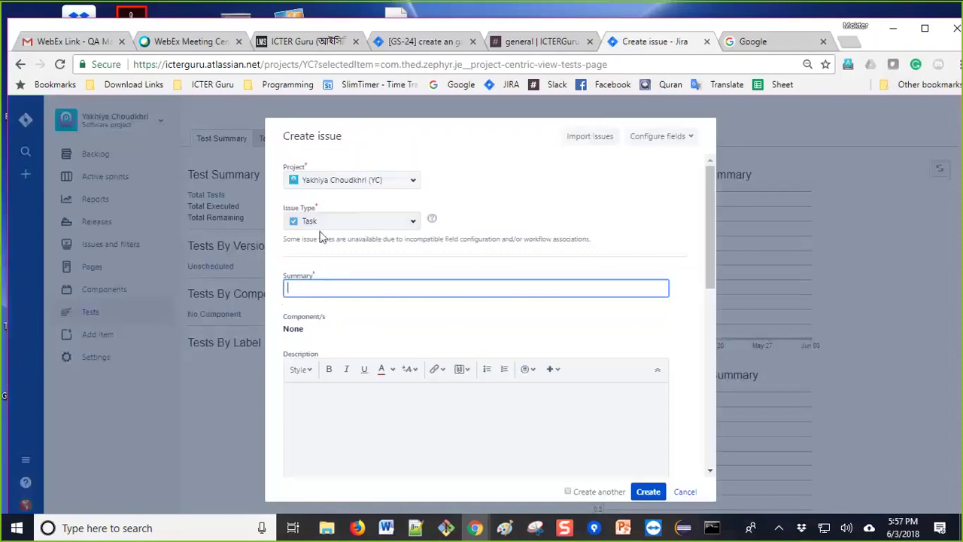
# Step: Create a Bug issue with summary 'new account', becoming YC-2
pyautogui.click(372, 221)
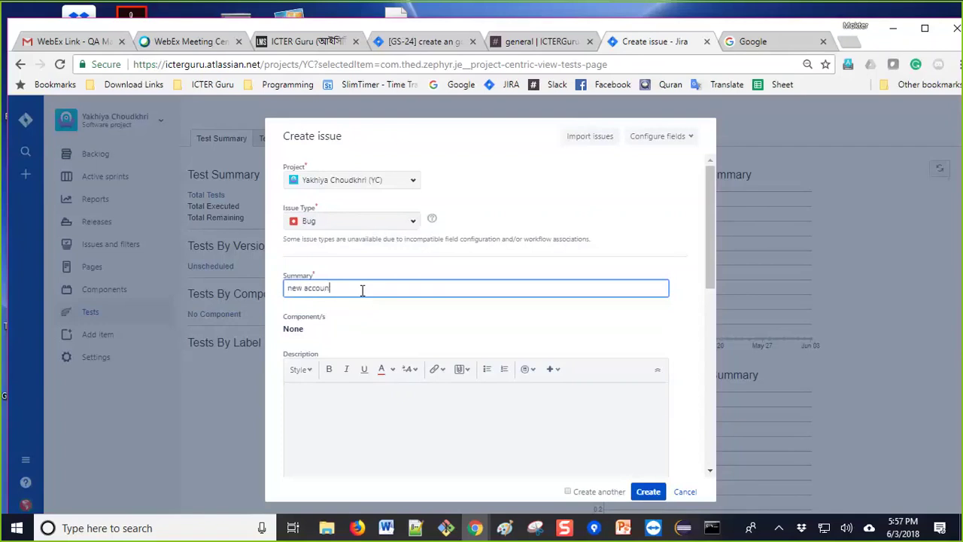
pyautogui.click(648, 491)
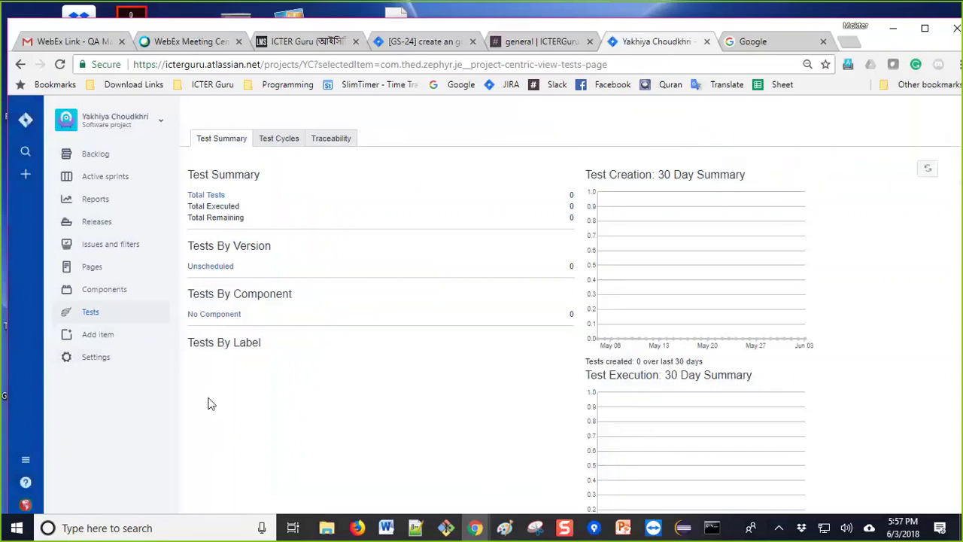
# Step: Reload the Test Summary and list the project's Test issues via Total Tests, finding none
pyautogui.click(98, 317)
pyautogui.scroll(-1, 651, 258)
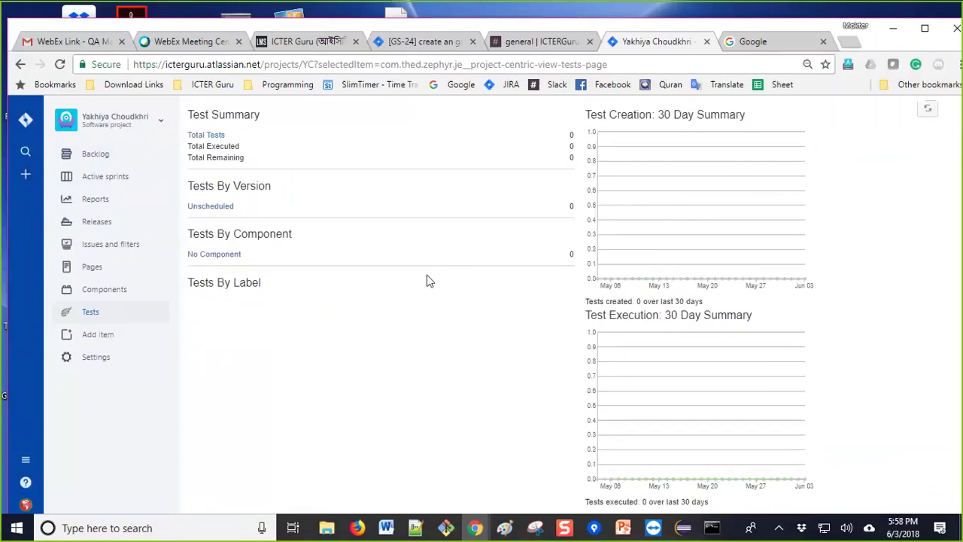
pyautogui.scroll(1, 427, 280)
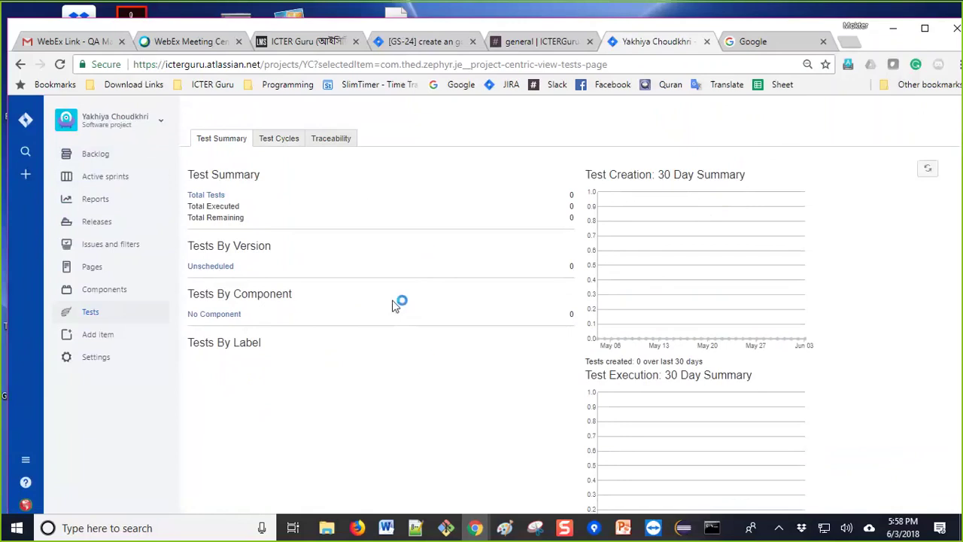
pyautogui.scroll(-1, 391, 322)
pyautogui.scroll(1, 380, 319)
pyautogui.click(90, 314)
pyautogui.click(217, 195)
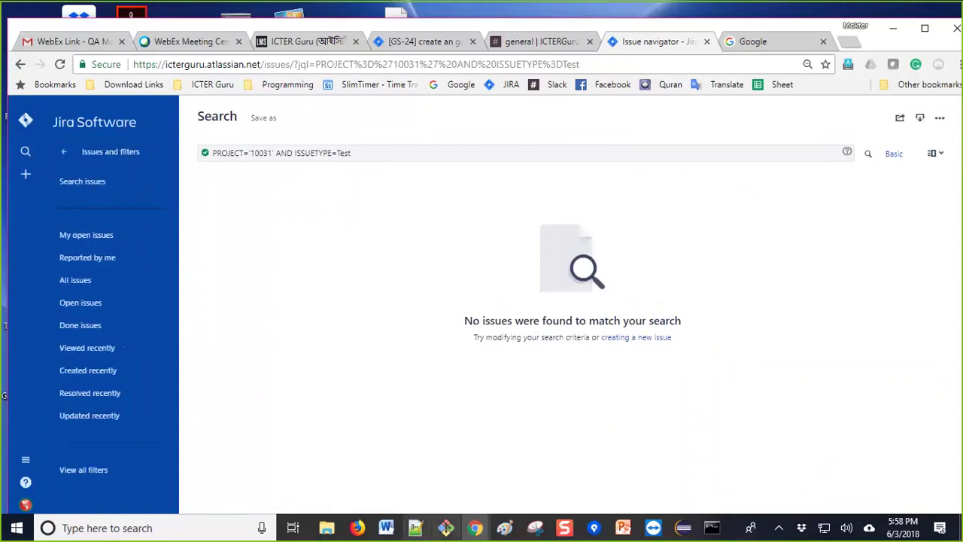
# Step: Visit the Jira home and a project owner's profile, then return to the Projects list
pyautogui.click(26, 120)
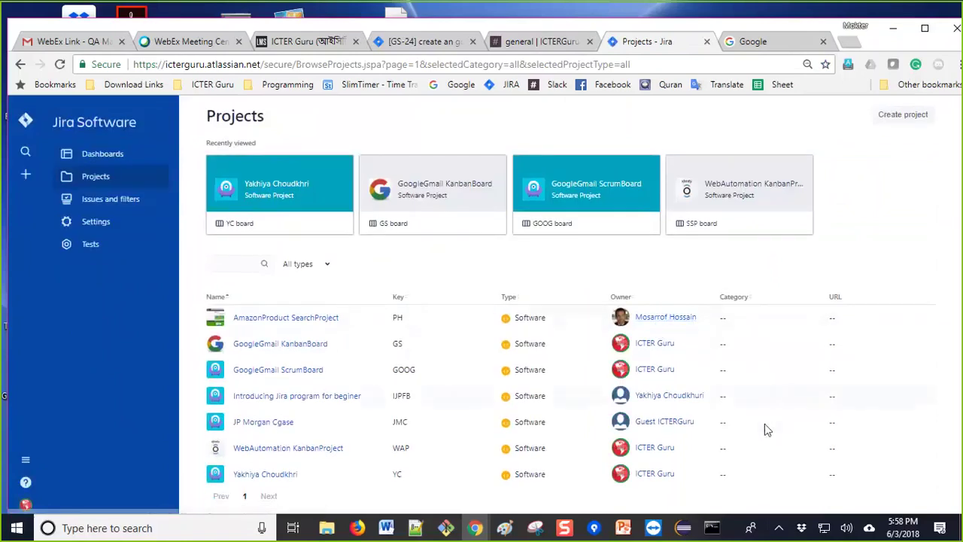
pyautogui.click(669, 395)
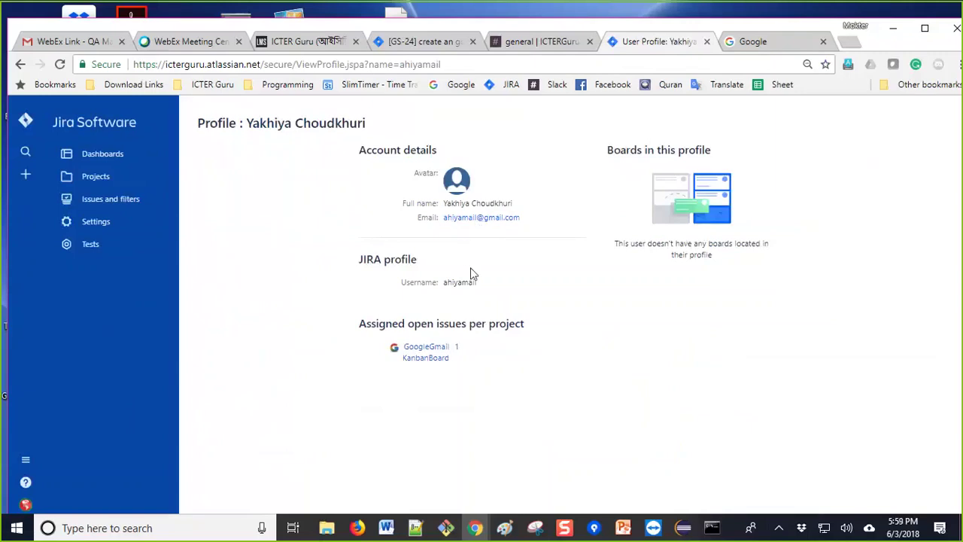
pyautogui.click(20, 65)
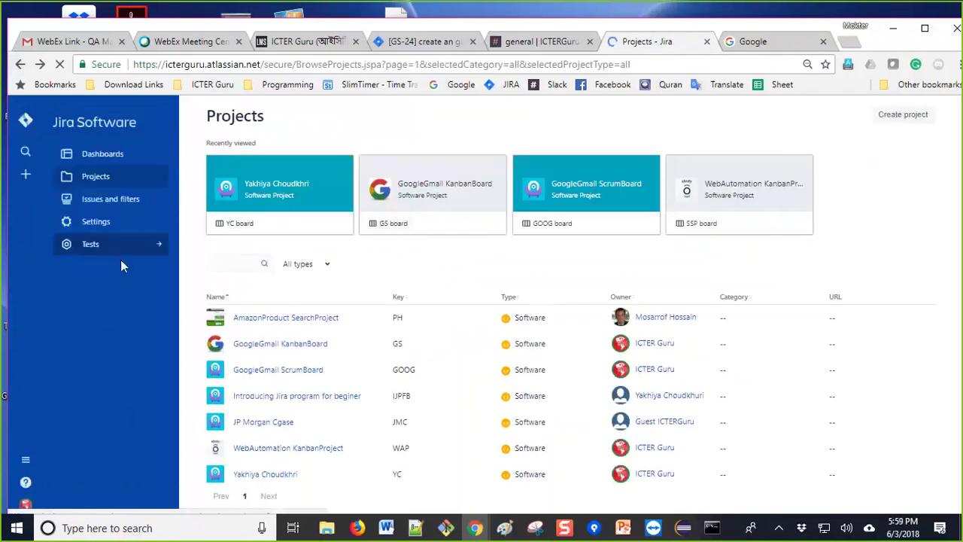
# Step: Open the YC project, step back through earlier pages, then return to its Tests page
pyautogui.click(269, 189)
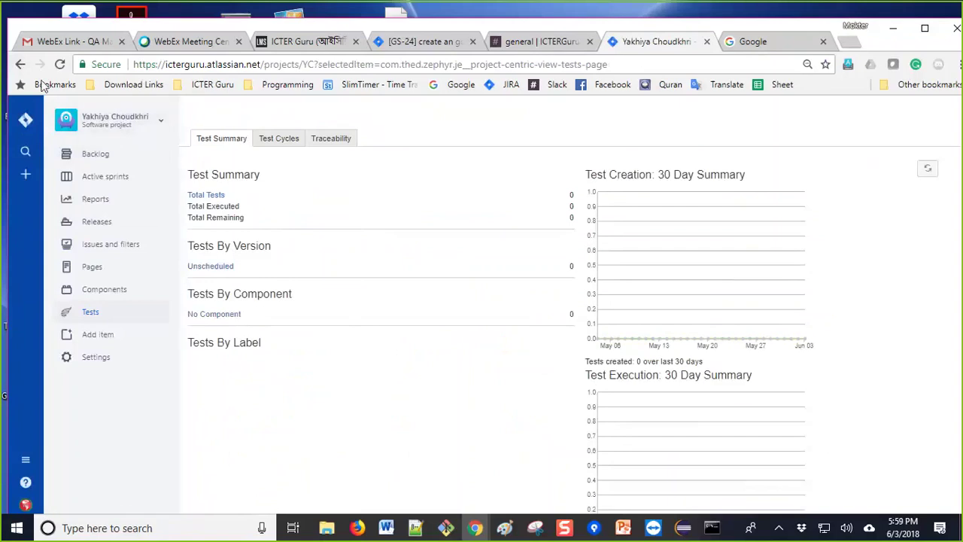
pyautogui.click(20, 65)
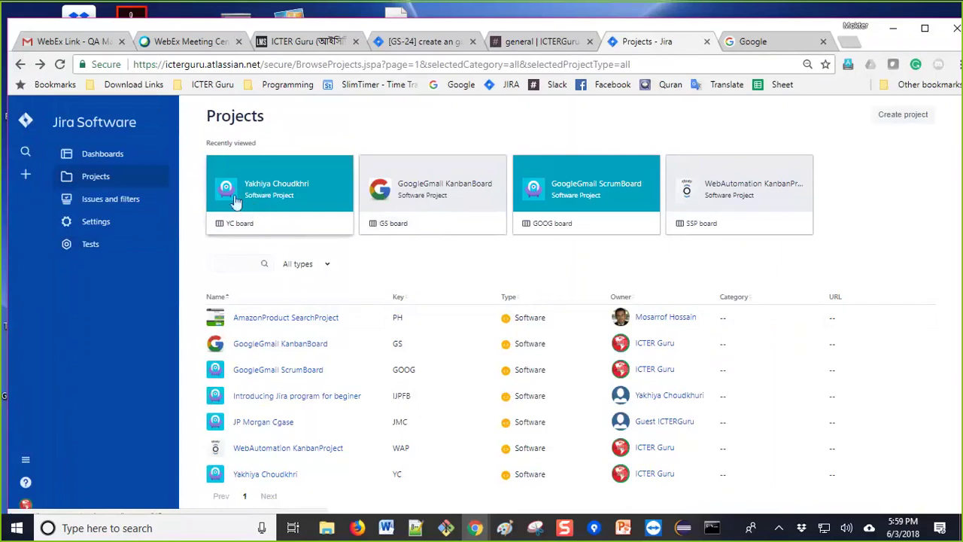
pyautogui.click(20, 64)
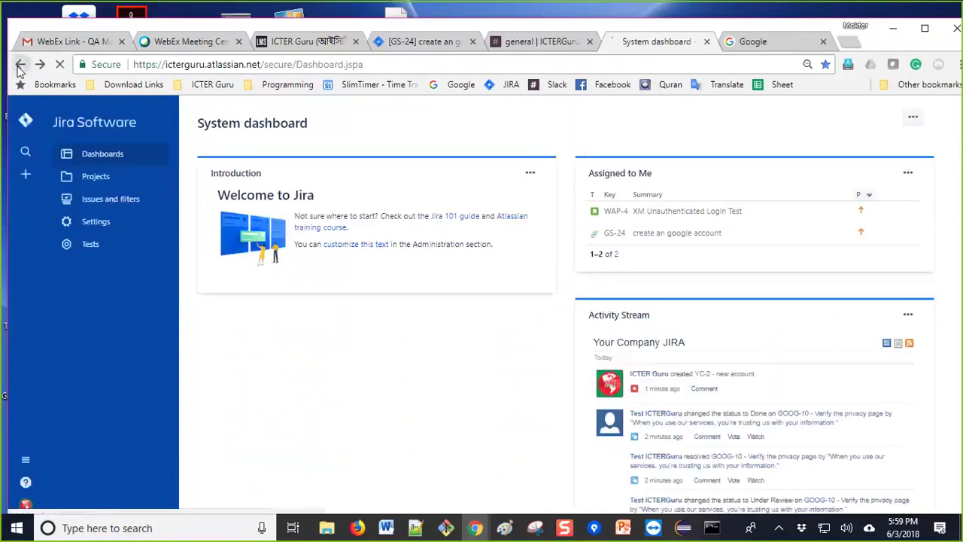
pyautogui.click(20, 66)
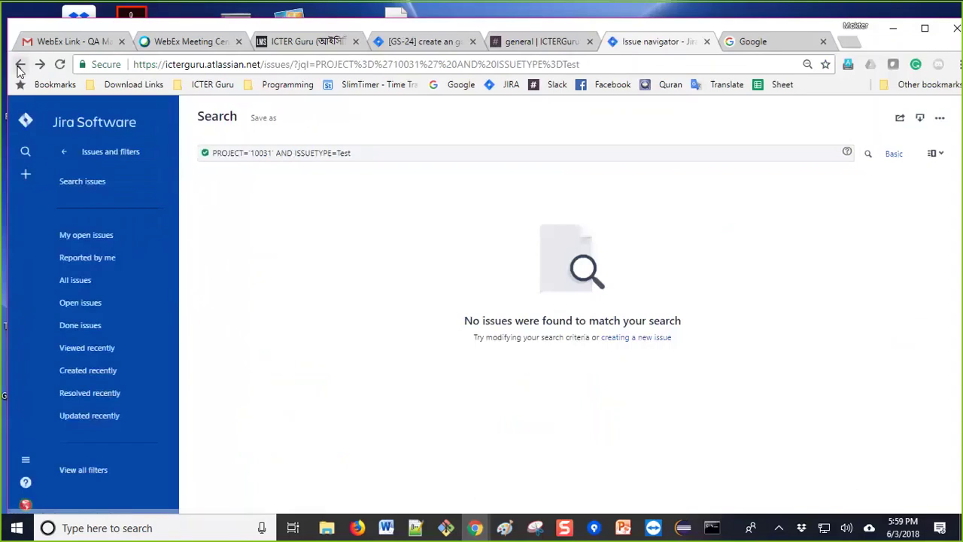
pyautogui.click(20, 66)
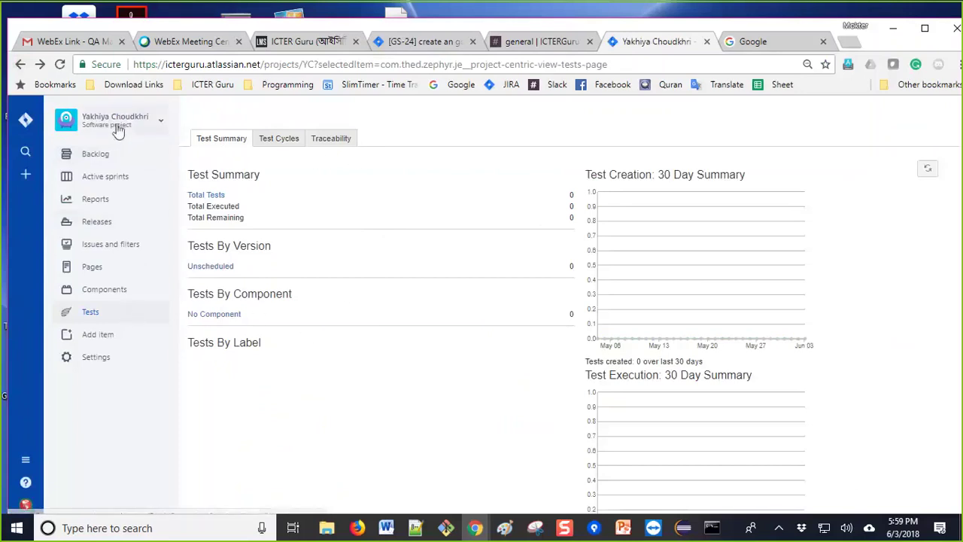
pyautogui.click(157, 130)
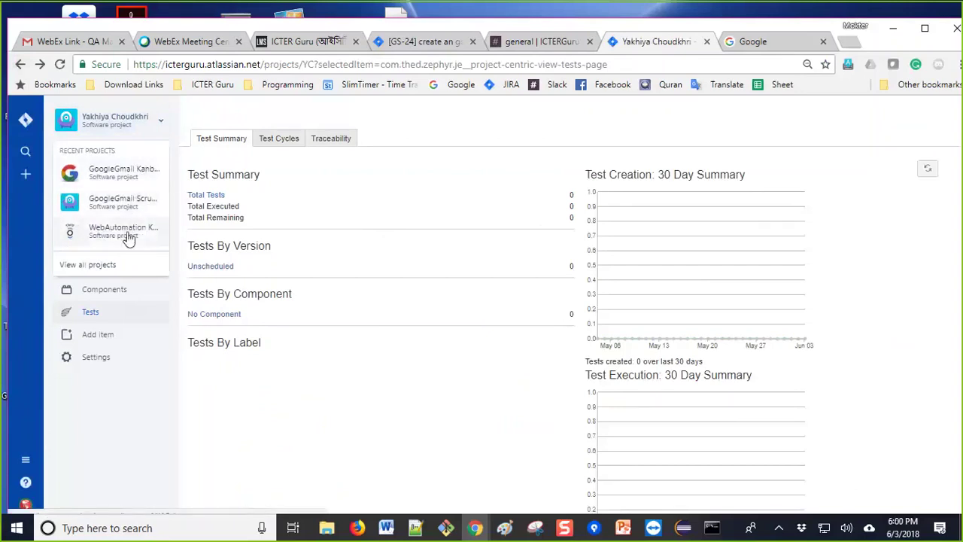
pyautogui.click(161, 126)
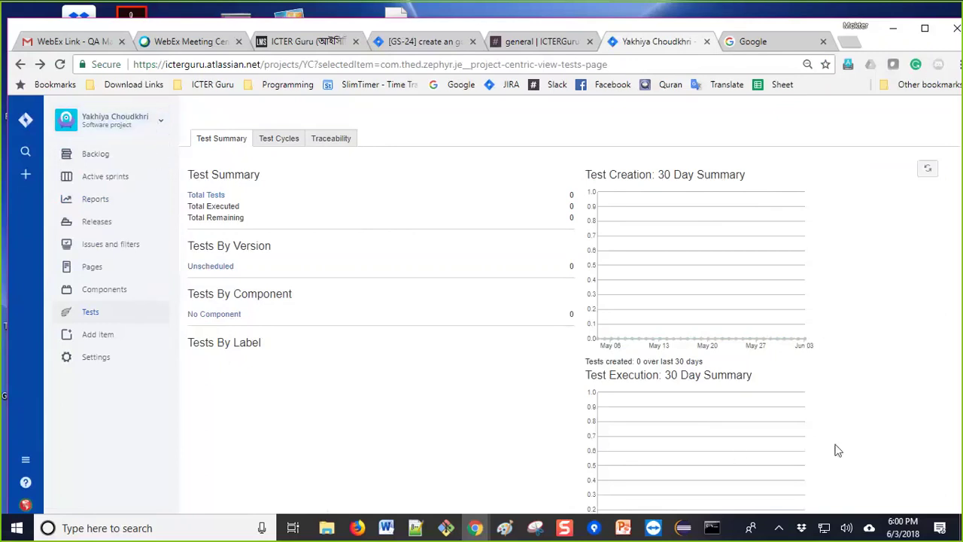
pyautogui.click(274, 146)
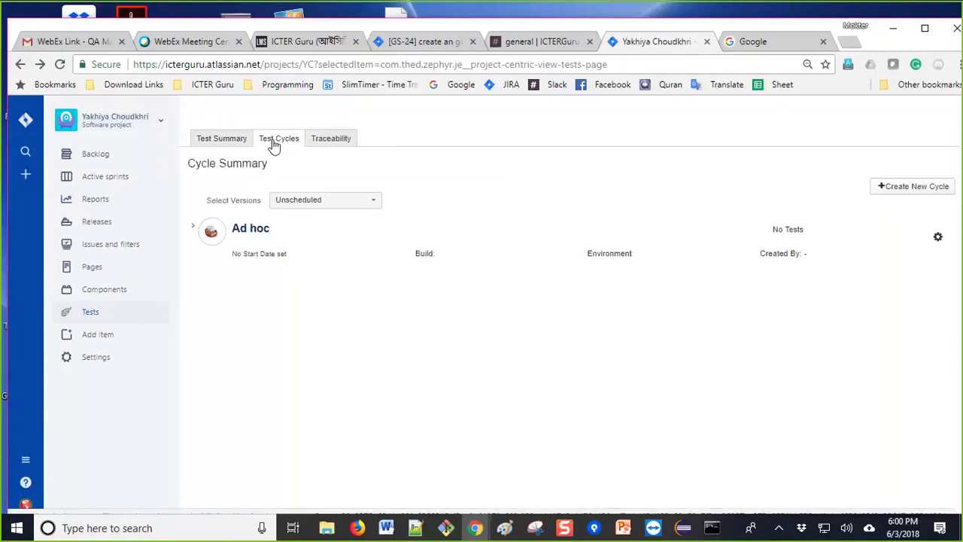
pyautogui.click(235, 141)
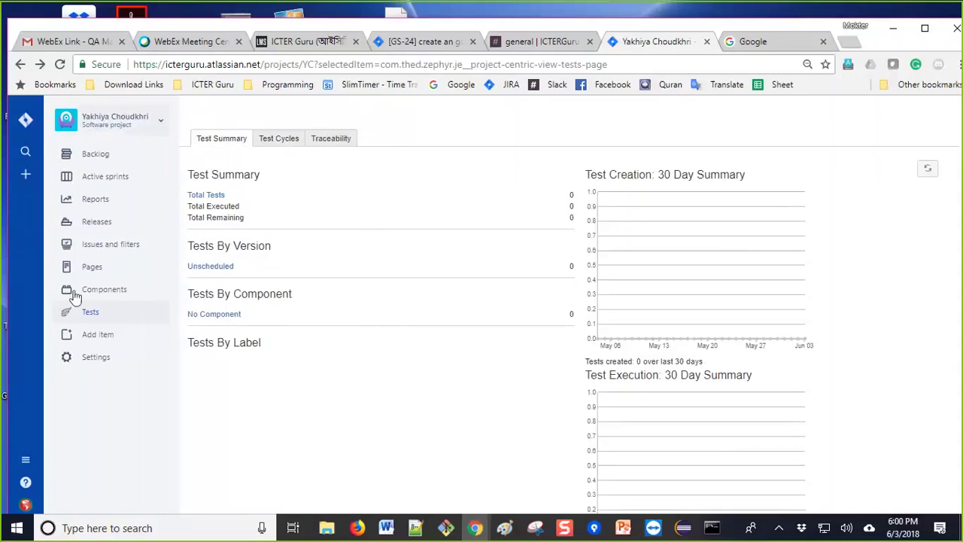
pyautogui.click(164, 127)
pyautogui.click(130, 170)
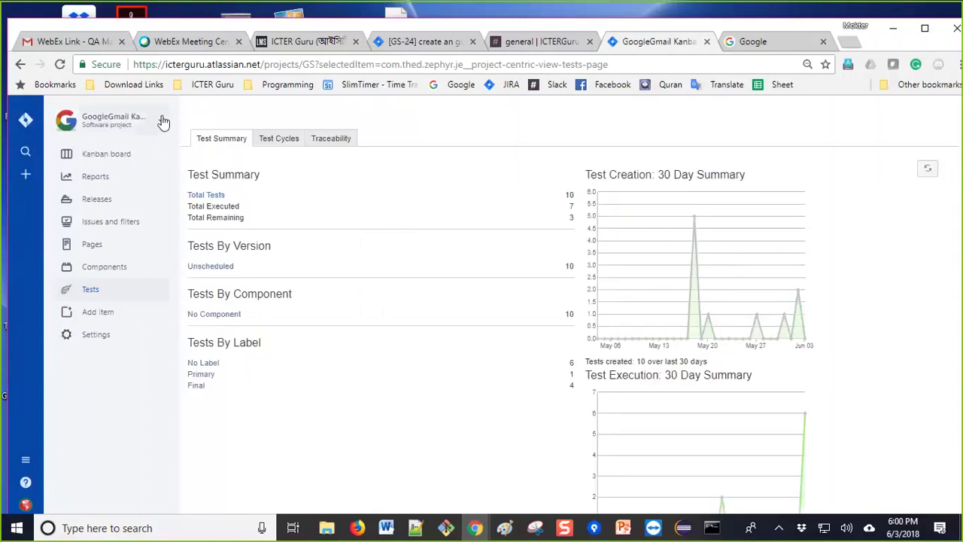
pyautogui.click(162, 125)
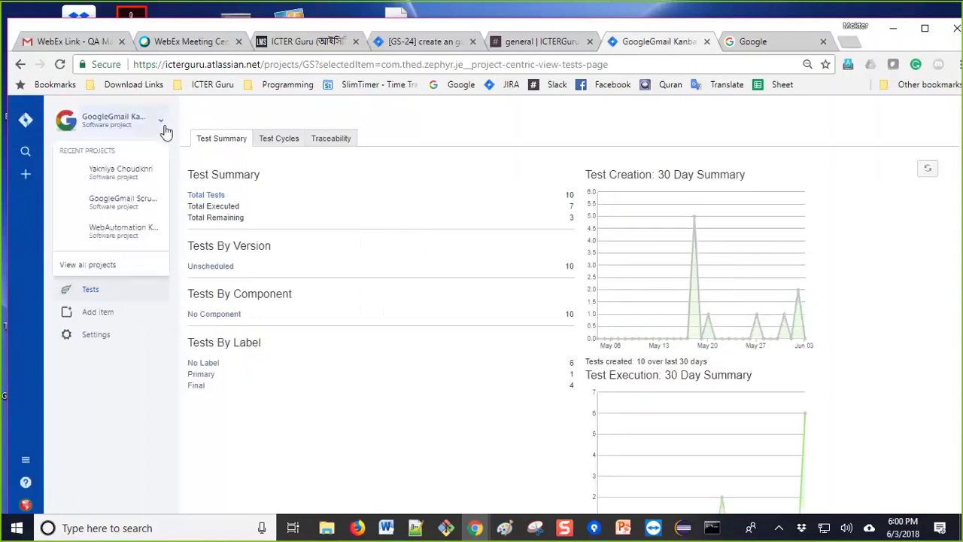
pyautogui.click(126, 201)
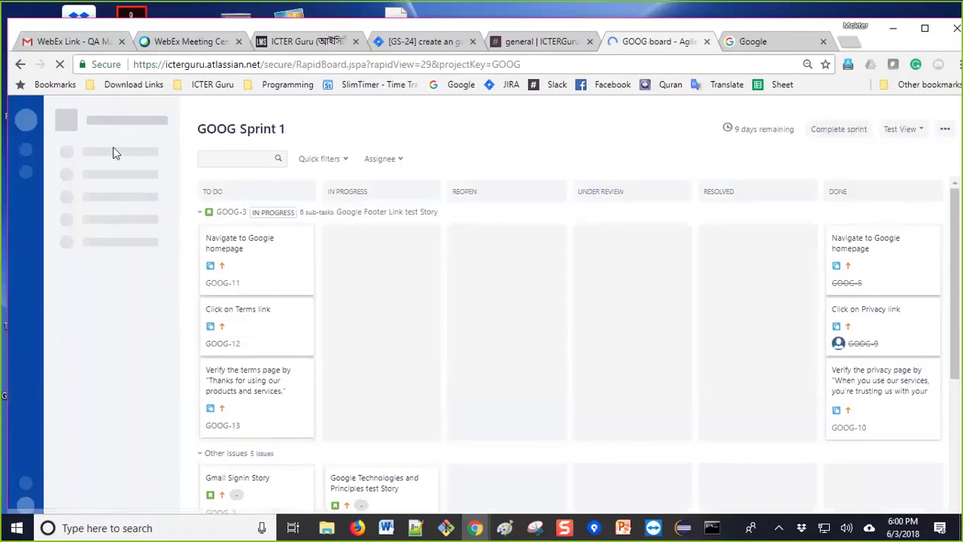
pyautogui.click(141, 131)
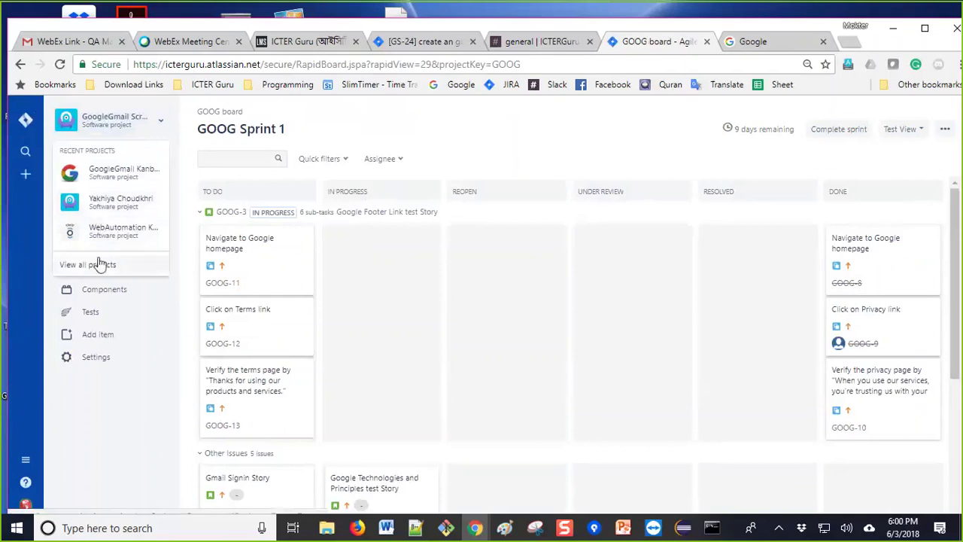
pyautogui.click(111, 203)
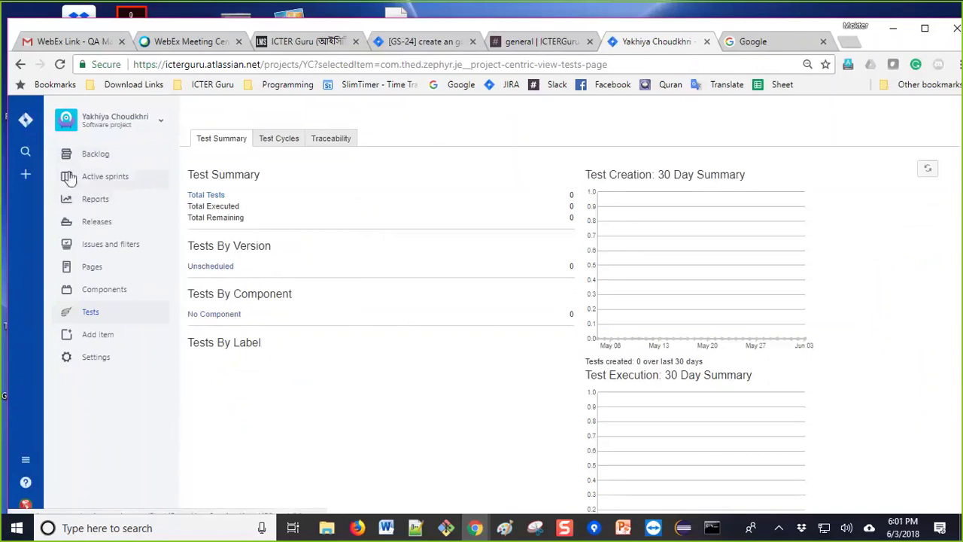
# Step: Search for 'bank account', which matches only YC-1 'Open new bank account'
pyautogui.click(26, 155)
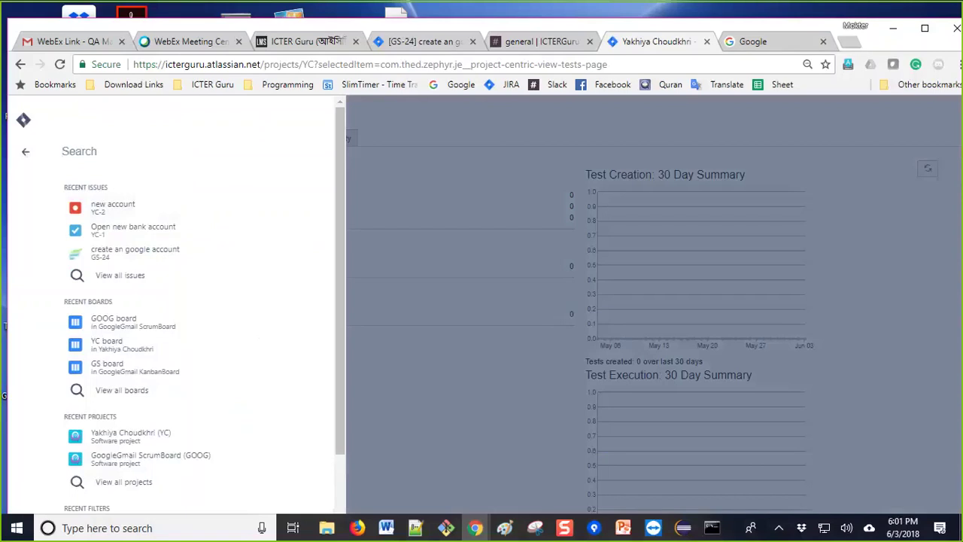
pyautogui.write('onli')
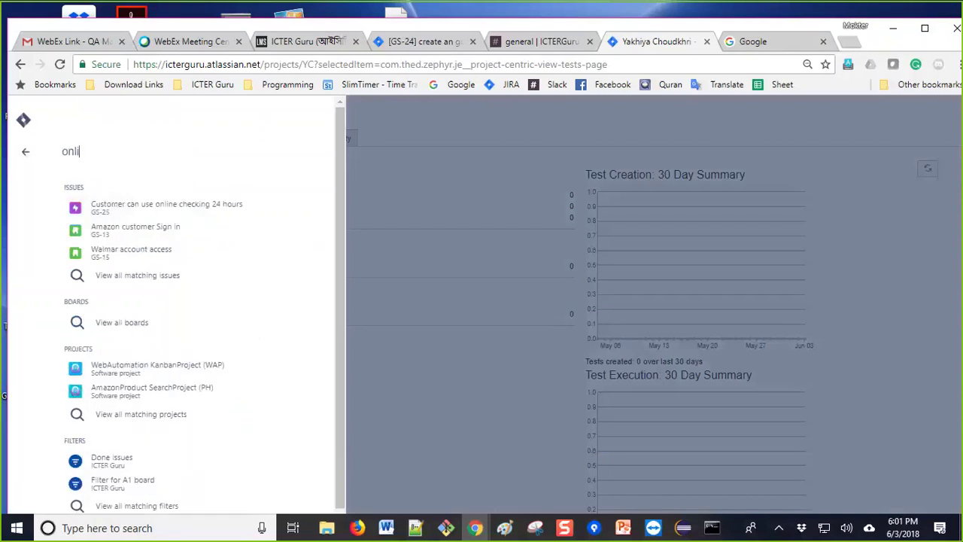
pyautogui.press('BackSpace')
pyautogui.press('BackSpace')
pyautogui.press('BackSpace')
pyautogui.write('bank account')
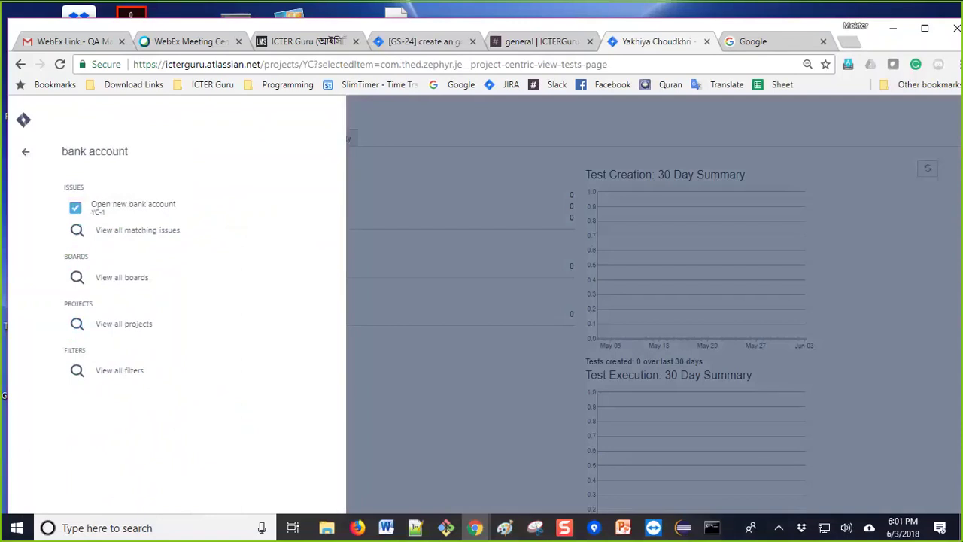
pyautogui.press('Return')
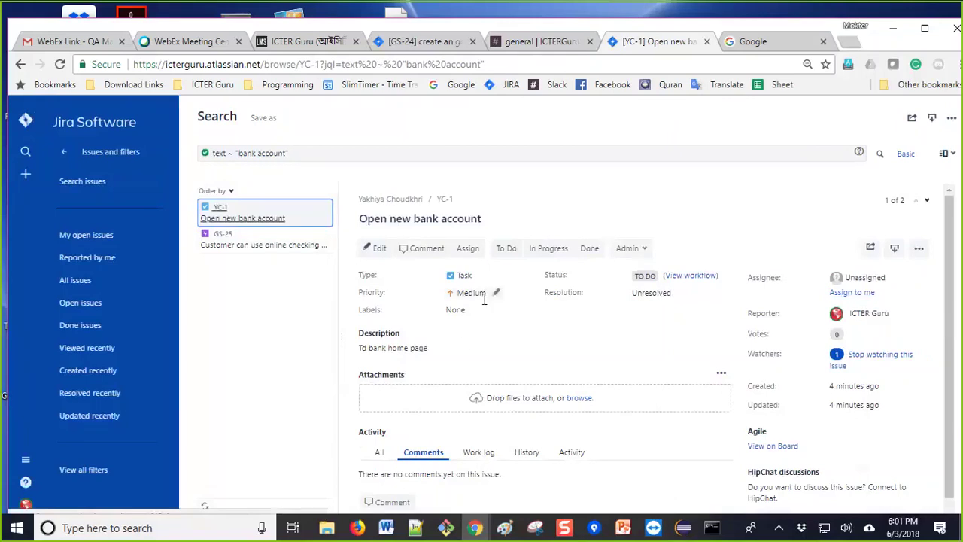
# Step: Change YC-1 'Open new bank account' from a Task to an Epic
pyautogui.scroll(-1, 461, 340)
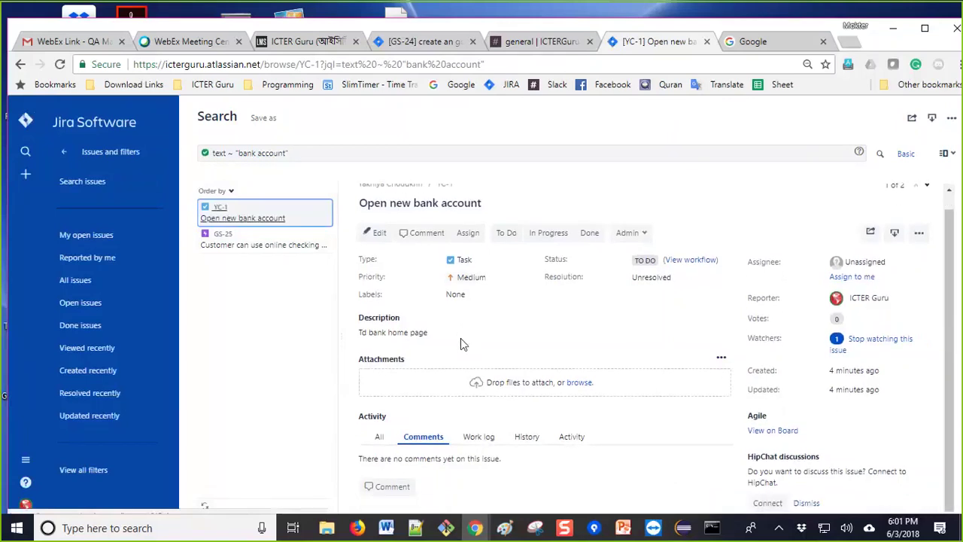
pyautogui.scroll(1, 460, 338)
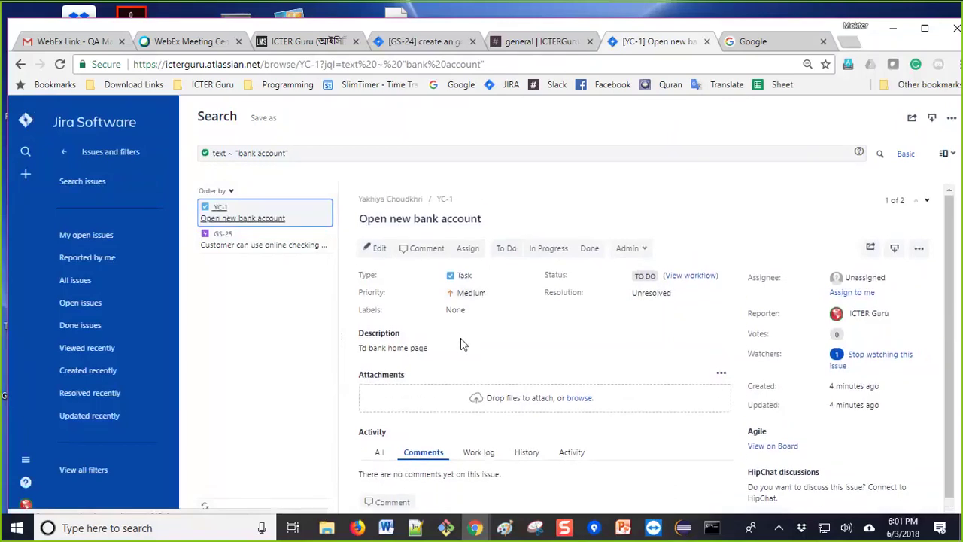
pyautogui.click(480, 276)
pyautogui.rightClick(483, 275)
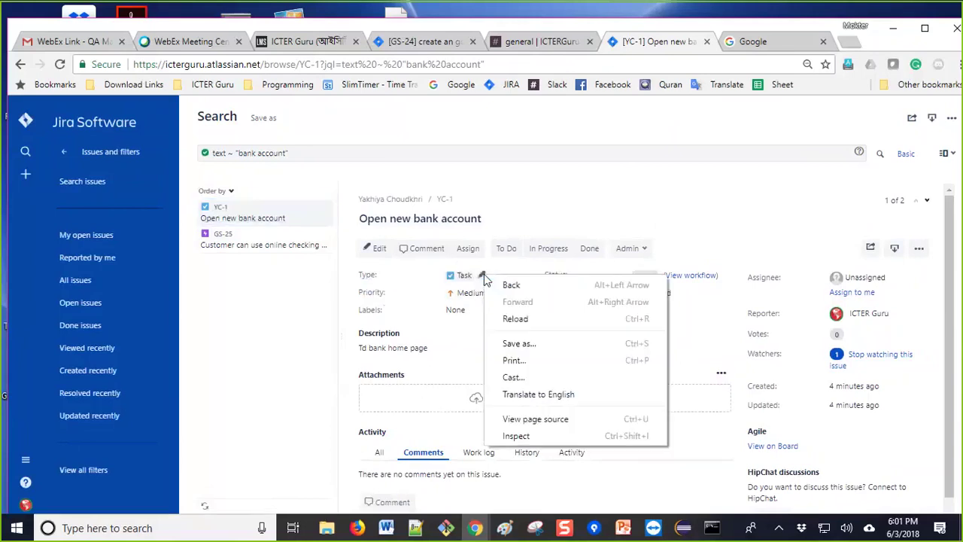
pyautogui.click(480, 282)
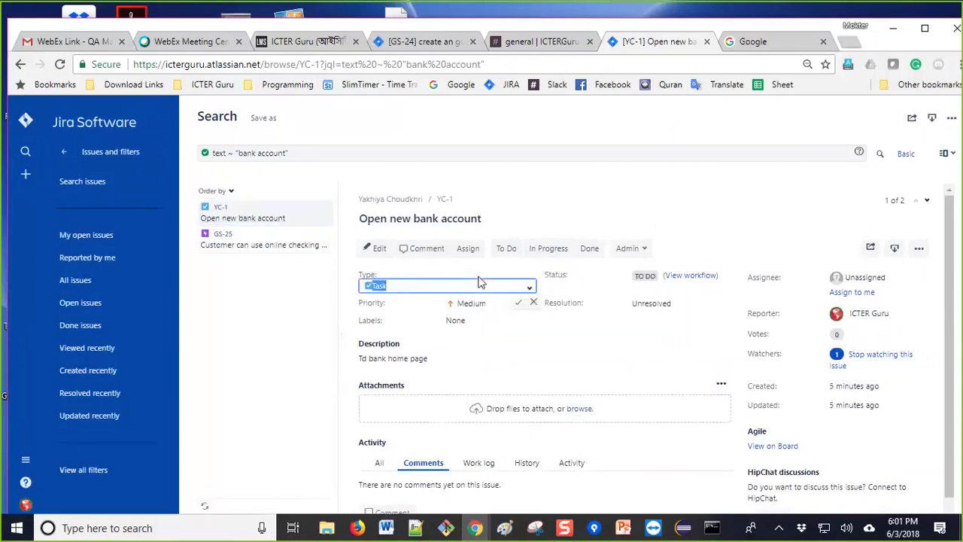
pyautogui.click(529, 291)
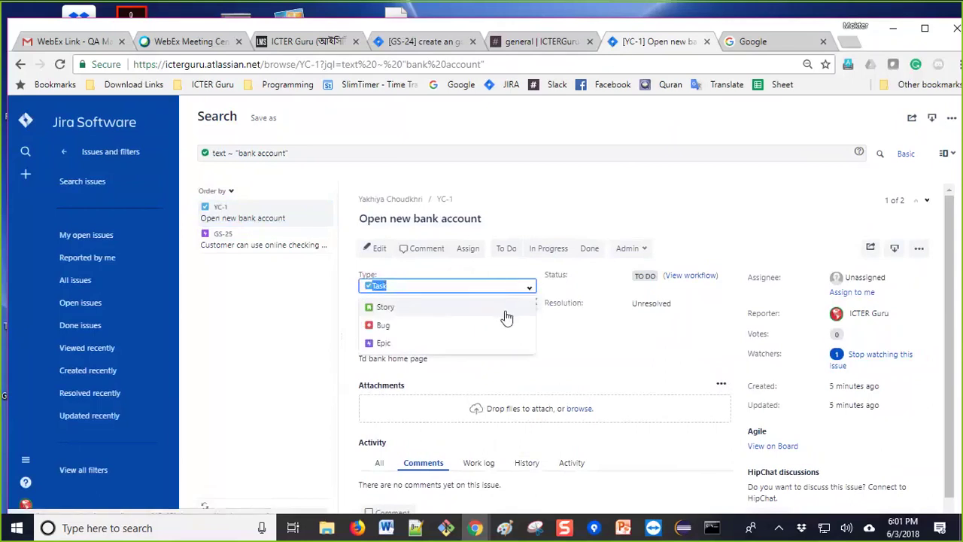
pyautogui.click(421, 343)
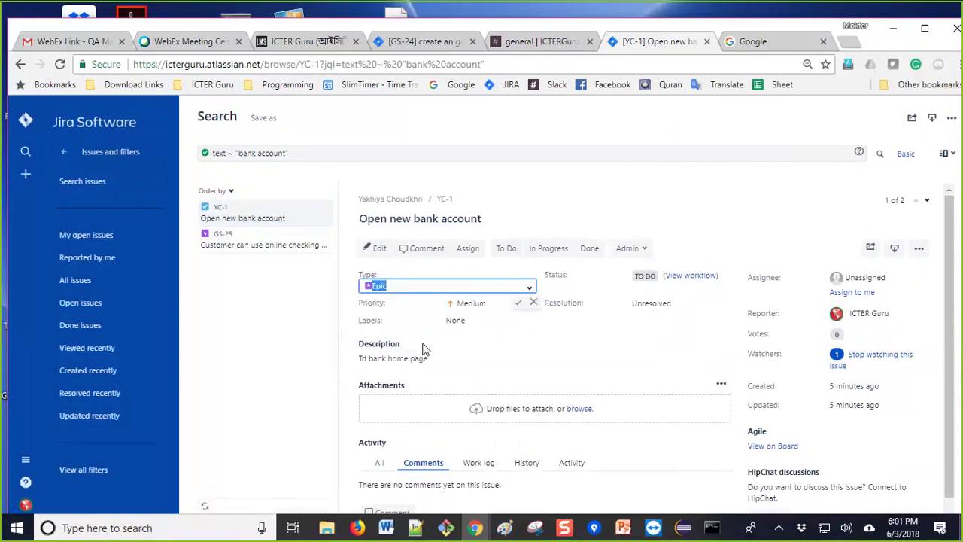
pyautogui.click(563, 350)
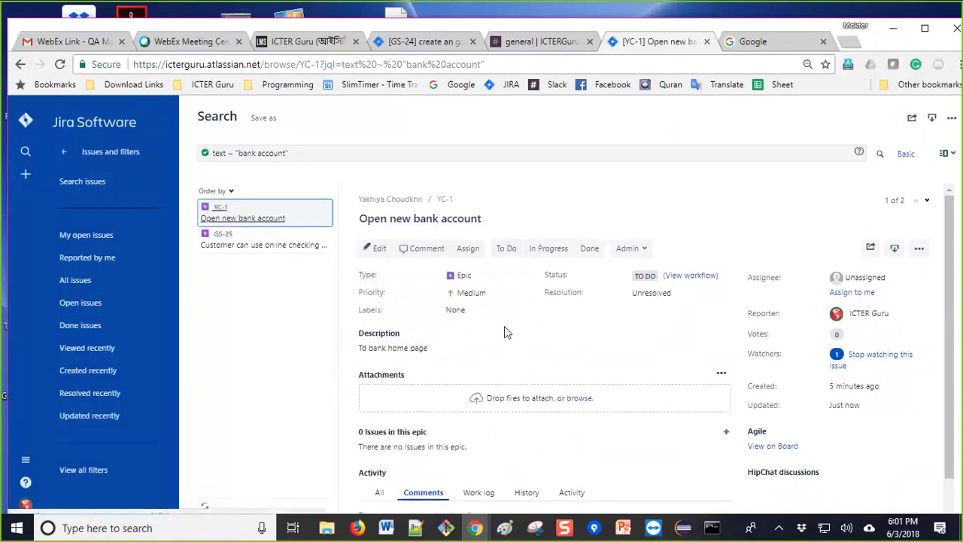
pyautogui.scroll(-1, 531, 334)
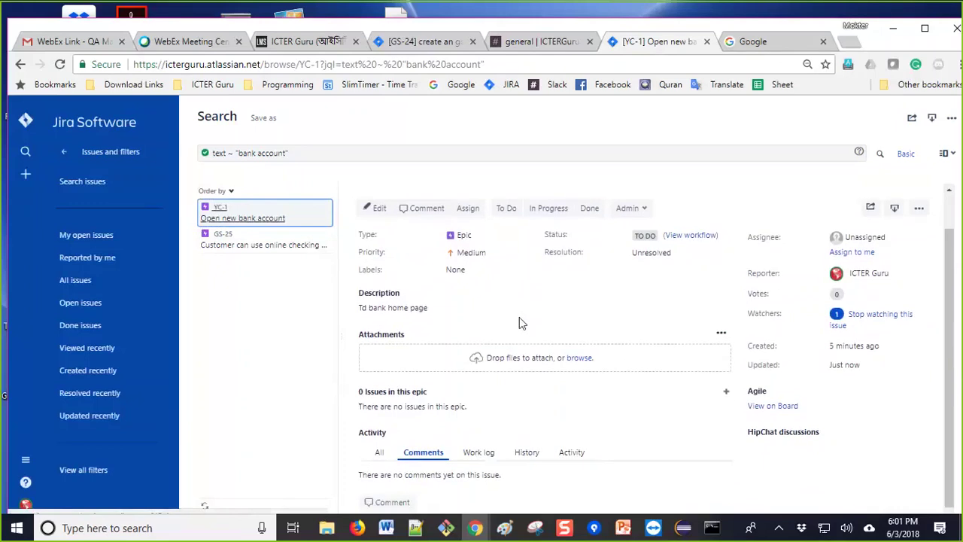
# Step: Add the comment 'create an epic' to YC-1
pyautogui.click(389, 501)
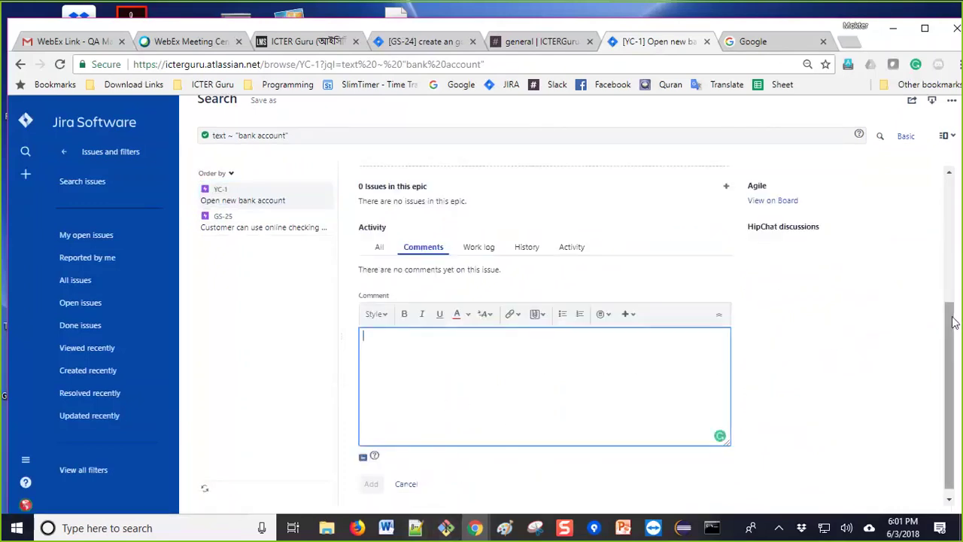
pyautogui.write('made')
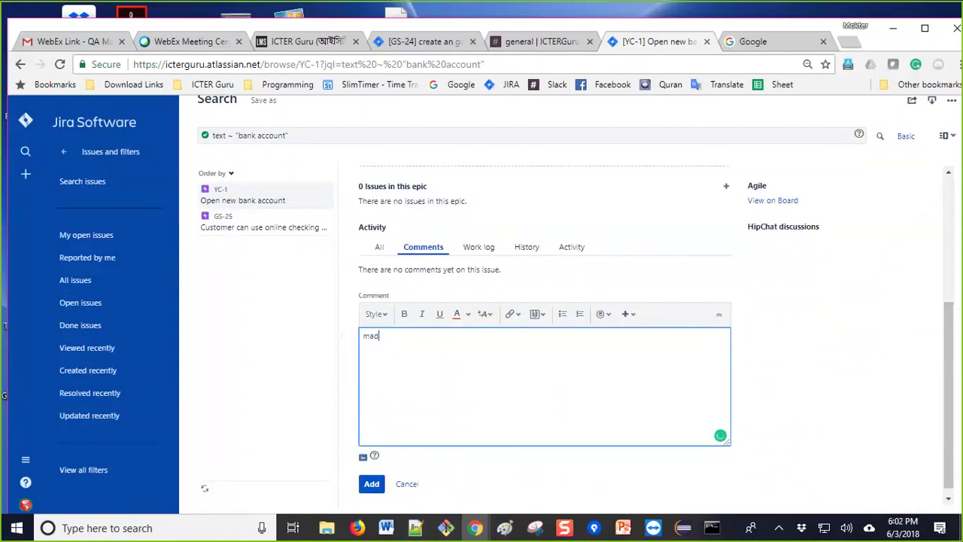
pyautogui.press('BackSpace')
pyautogui.press('BackSpace')
pyautogui.press('BackSpace')
pyautogui.write('creater')
pyautogui.press('BackSpace')
pyautogui.write('d')
pyautogui.click(369, 483)
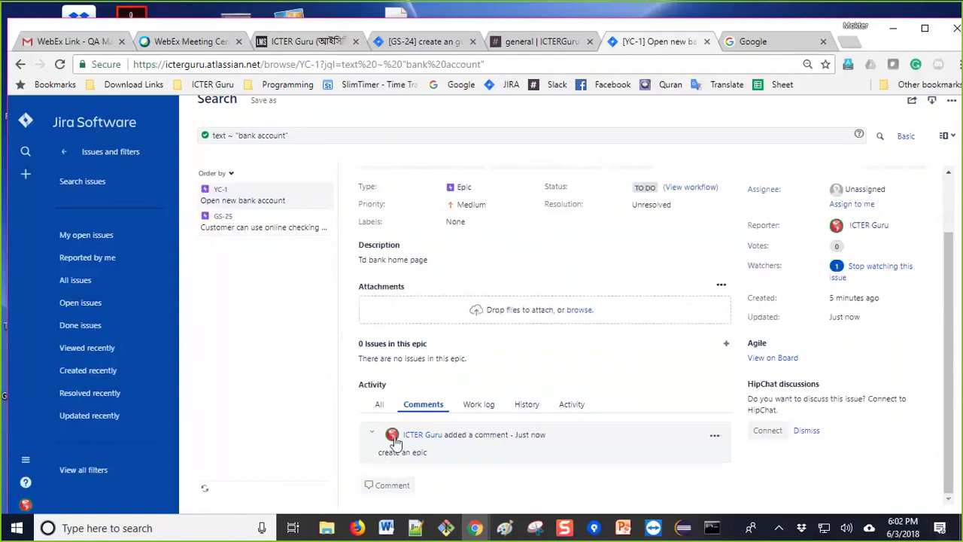
# Step: Move YC-1 to To Do and view the Software Simplified Workflow for Project YC
pyautogui.scroll(1, 510, 395)
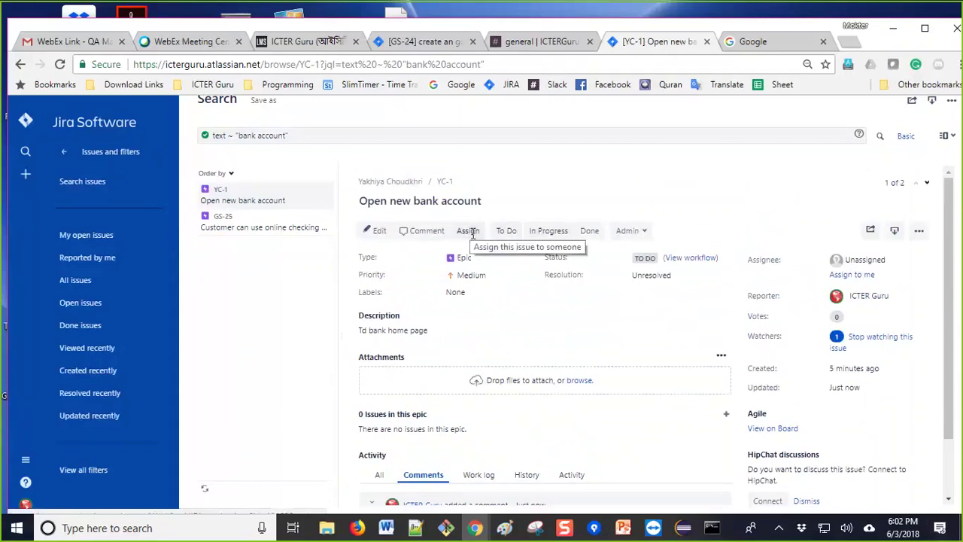
pyautogui.click(648, 236)
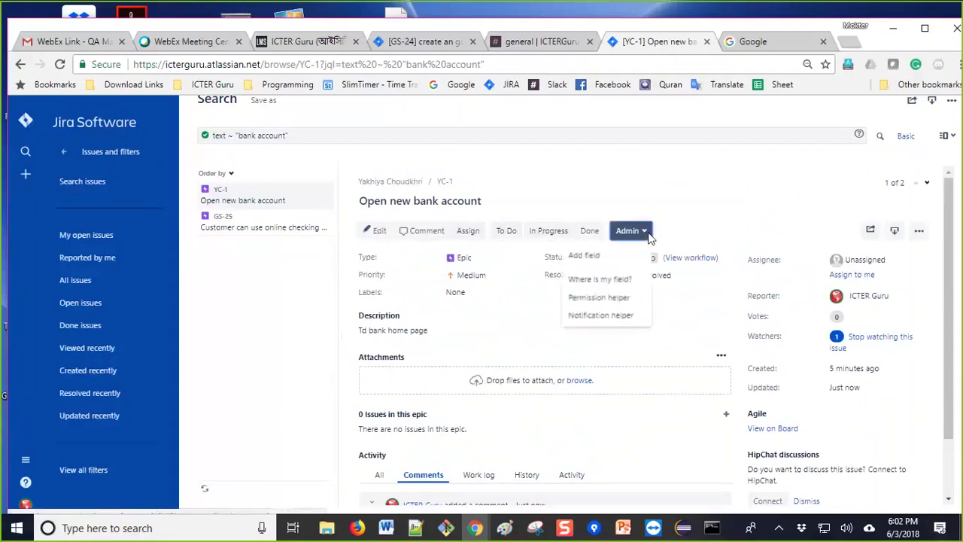
pyautogui.click(650, 236)
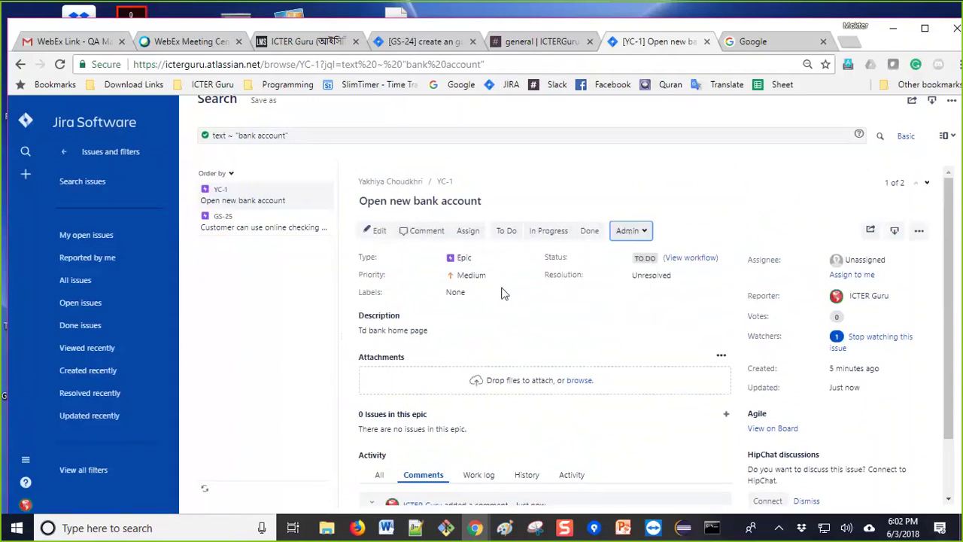
pyautogui.scroll(-2, 528, 316)
pyautogui.scroll(2, 529, 316)
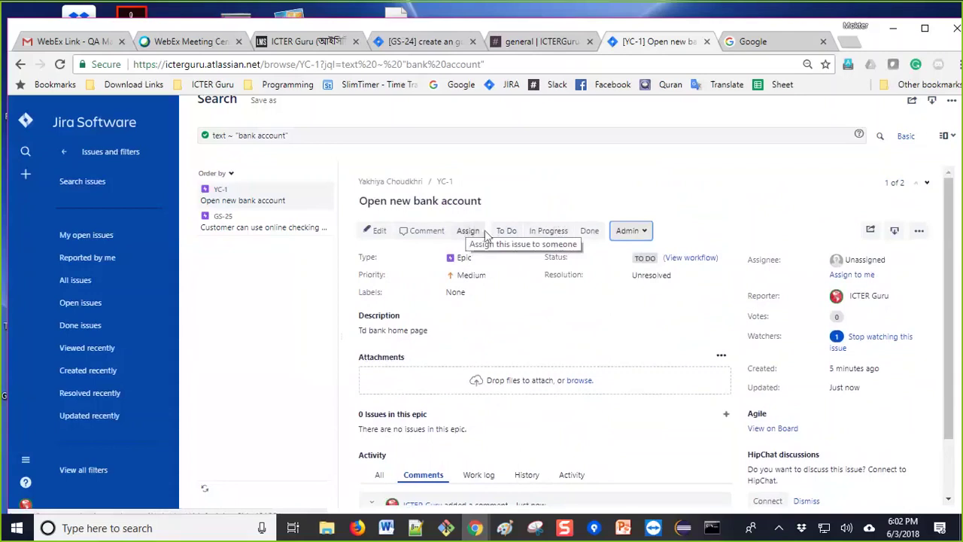
pyautogui.click(504, 232)
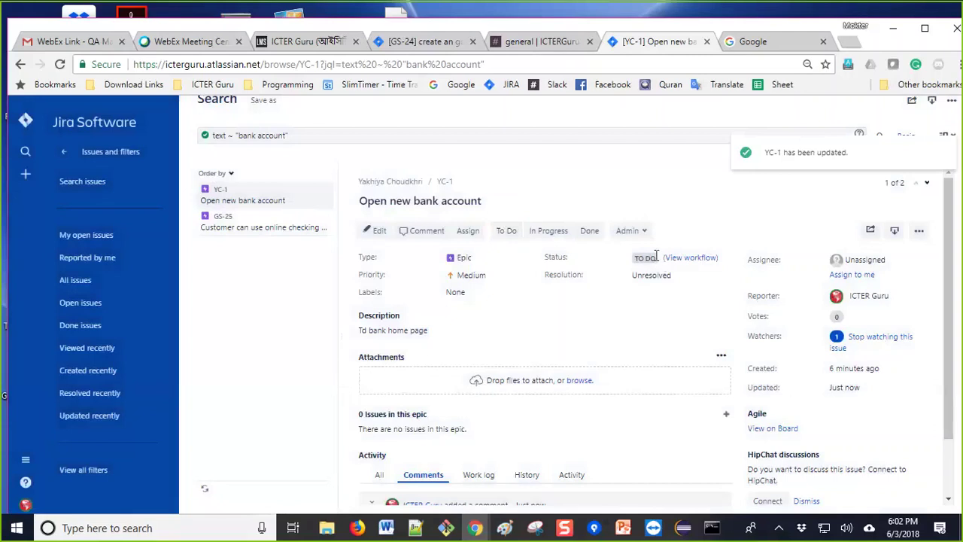
pyautogui.click(682, 258)
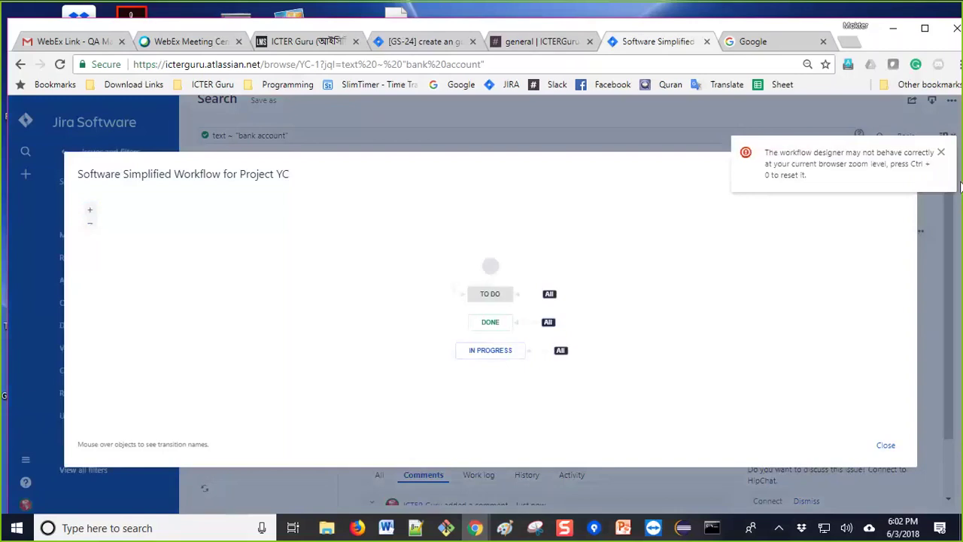
# Step: Dismiss the zoom-level warning and close the Project YC workflow diagram
pyautogui.click(940, 152)
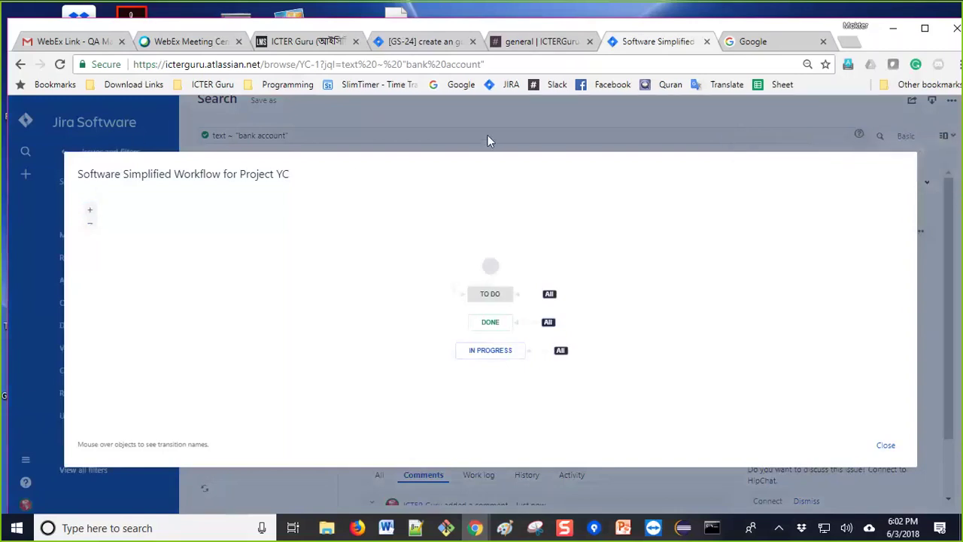
pyautogui.click(884, 444)
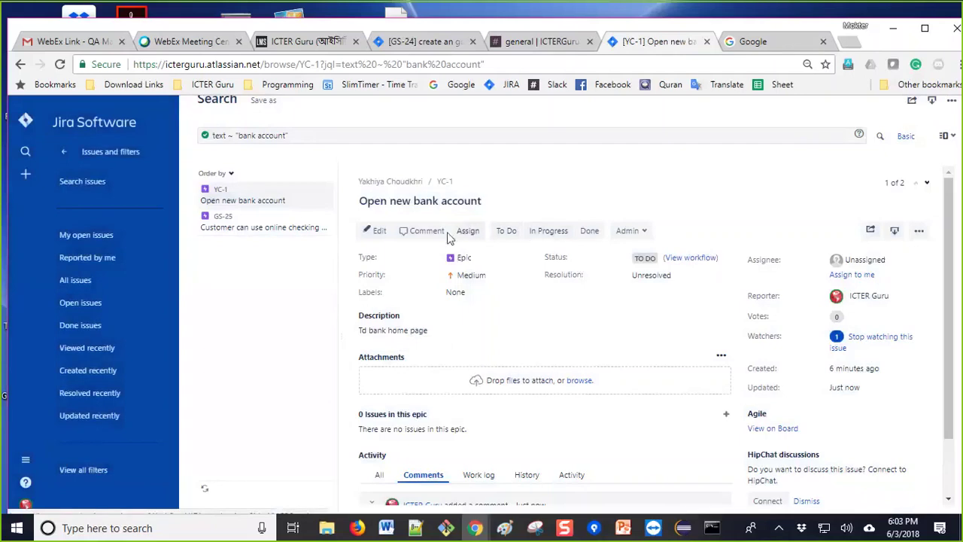
pyautogui.click(378, 232)
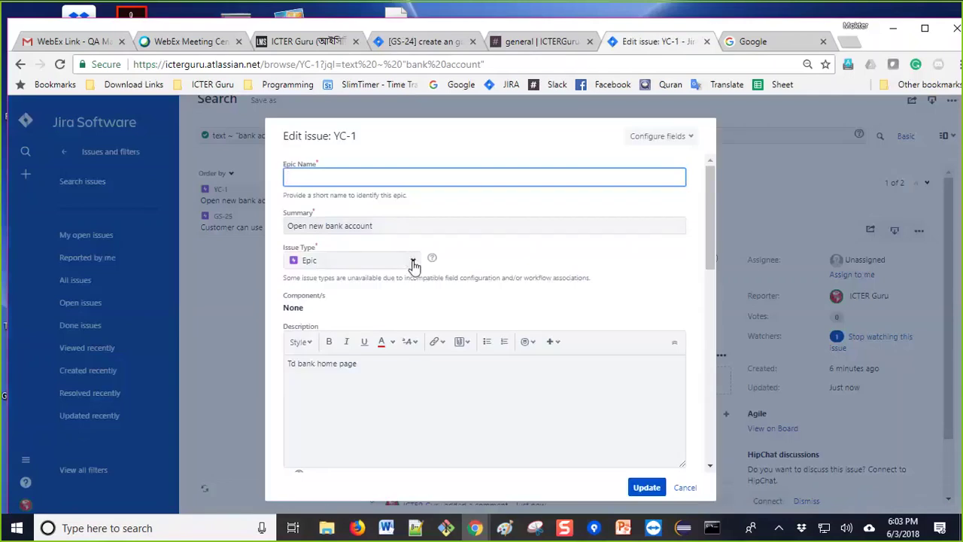
pyautogui.click(413, 260)
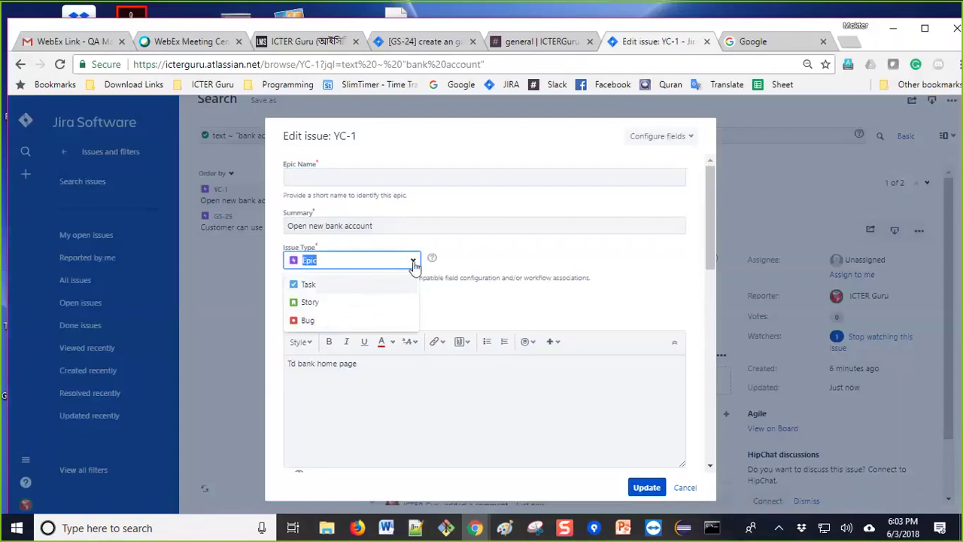
pyautogui.click(223, 280)
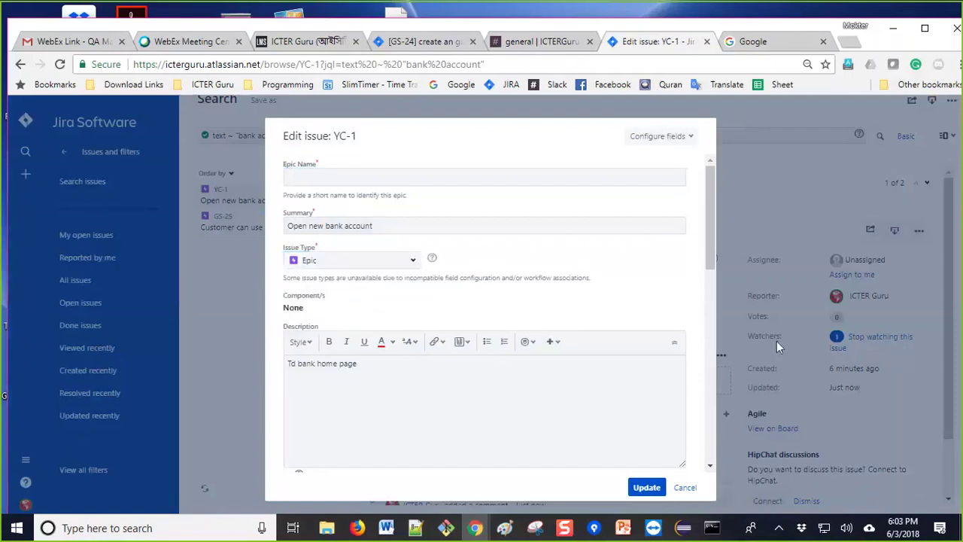
pyautogui.click(684, 487)
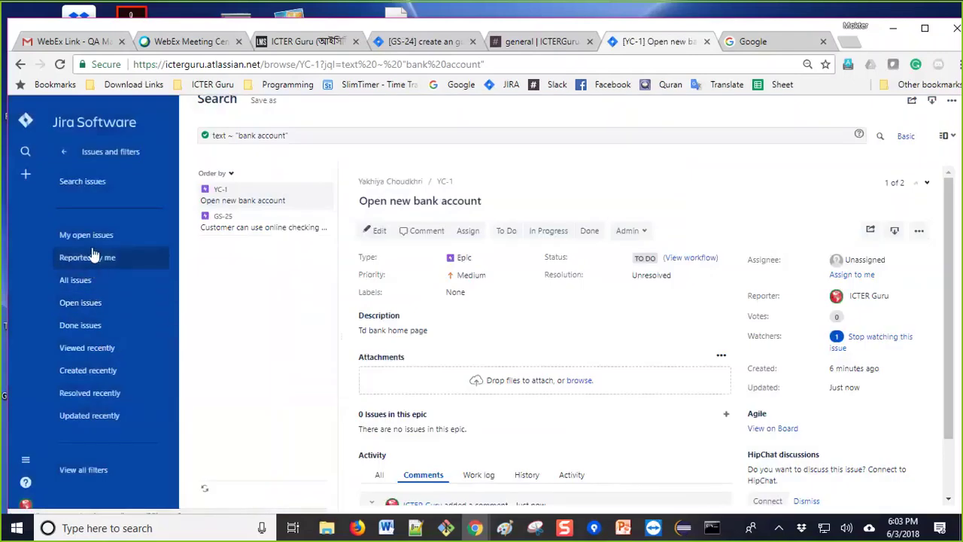
pyautogui.click(65, 153)
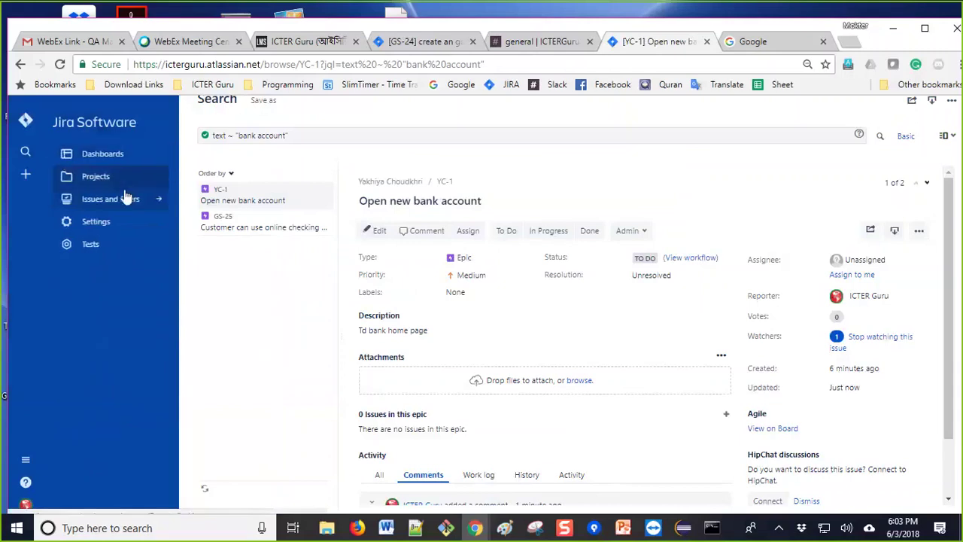
# Step: Search for the YC project's Test issues from the Tests menu
pyautogui.click(88, 242)
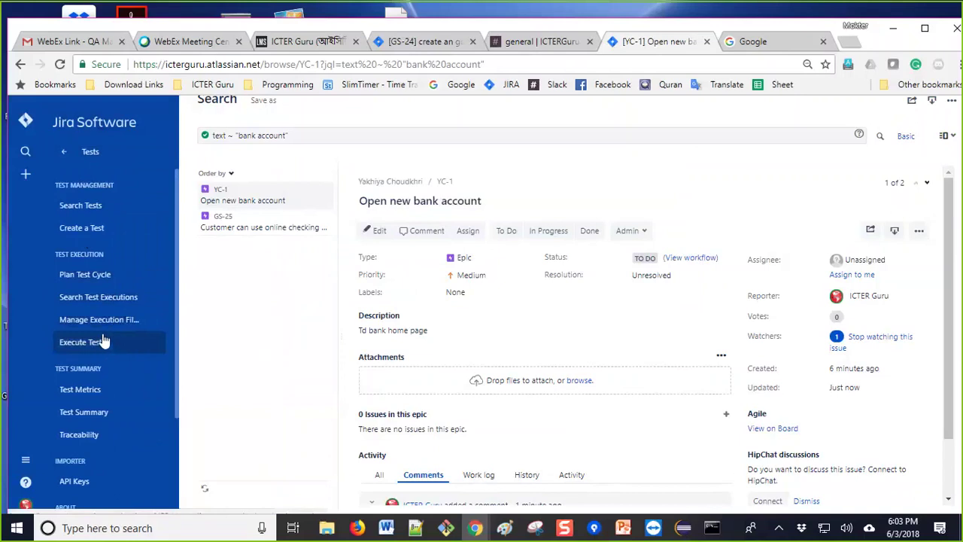
pyautogui.scroll(-2, 82, 318)
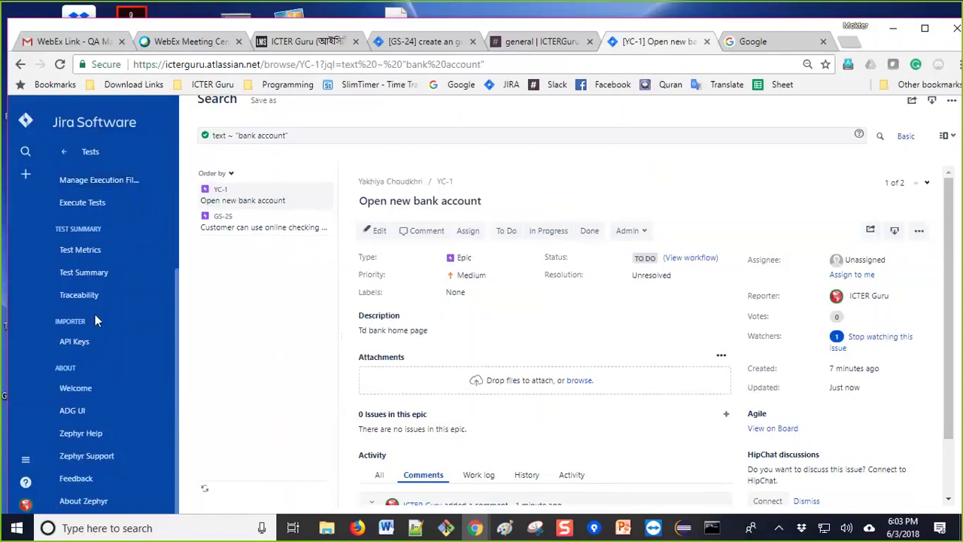
pyautogui.scroll(2, 94, 314)
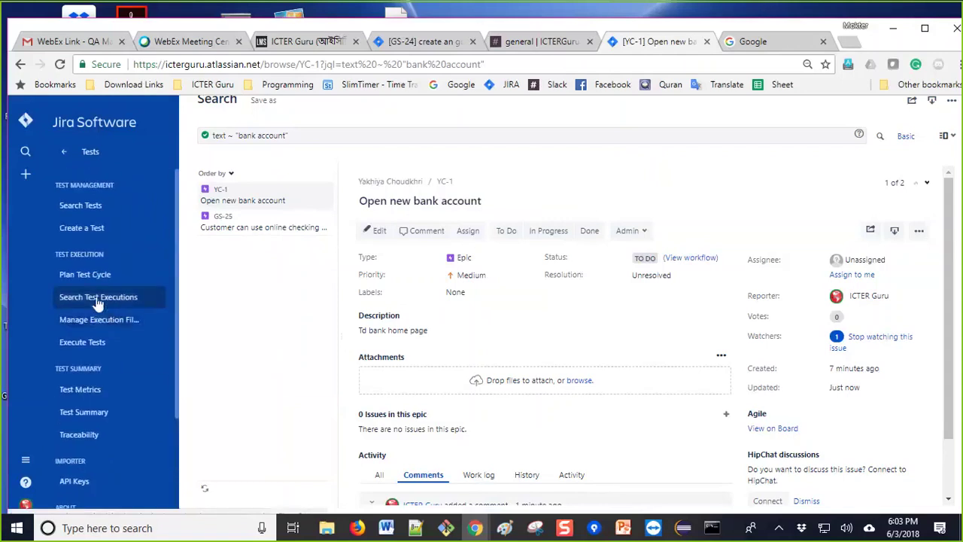
pyautogui.click(86, 215)
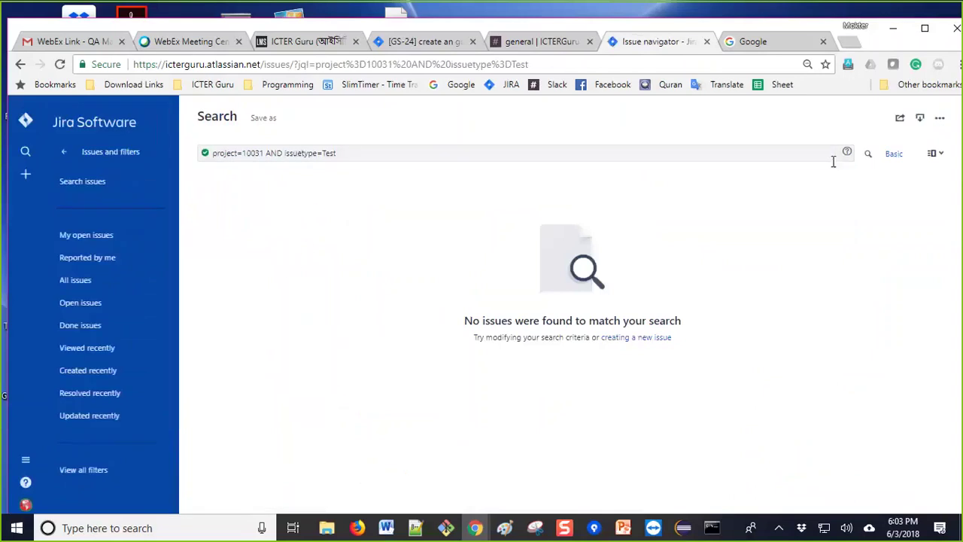
# Step: Rerun the test search query, then open the Open issues filter of unresolved issues
pyautogui.click(867, 154)
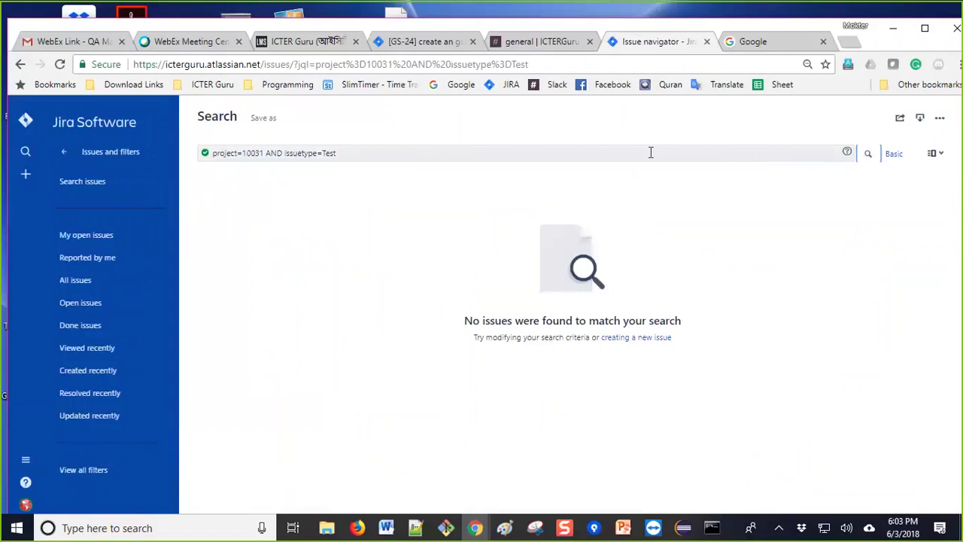
pyautogui.click(651, 152)
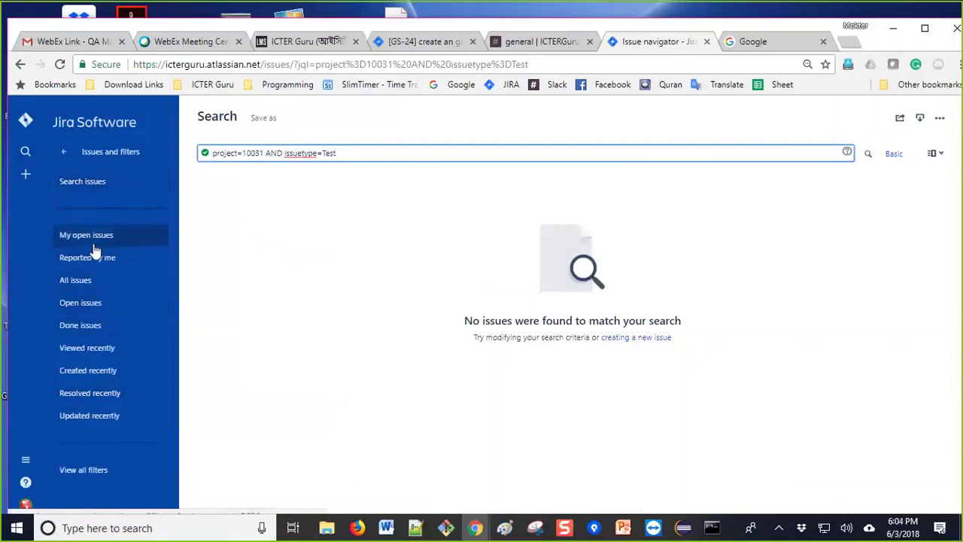
pyautogui.click(72, 302)
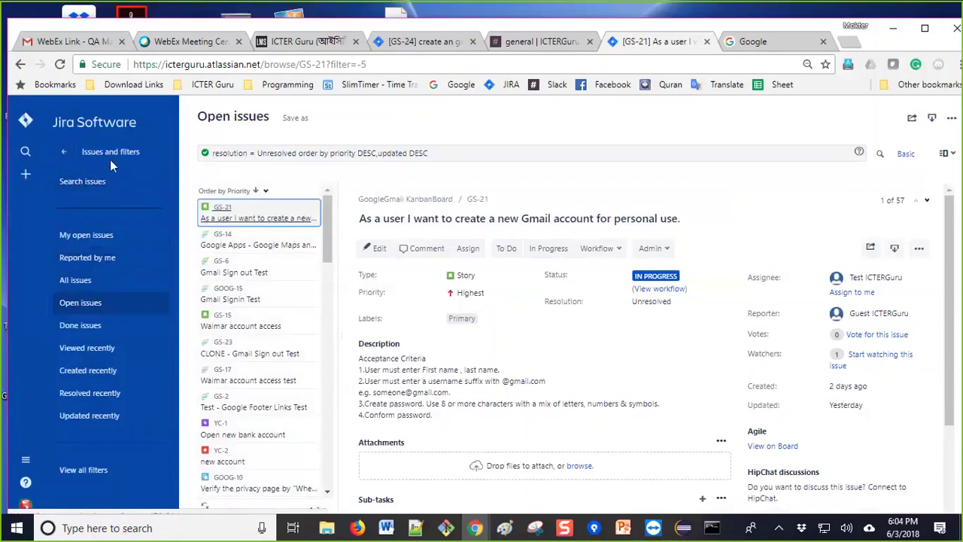
# Step: Open Execute Tests to show the YC project's Zephyr Test Cycles page
pyautogui.click(65, 151)
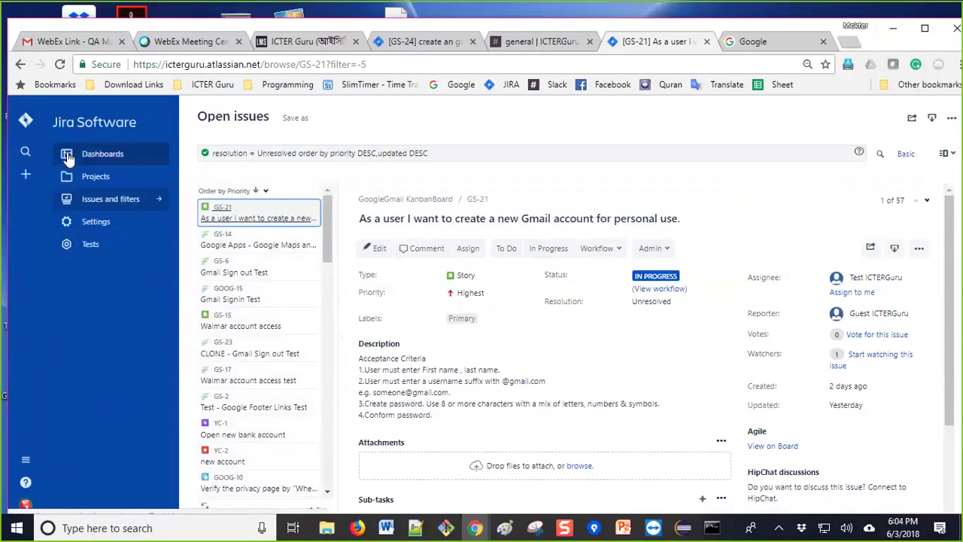
pyautogui.click(89, 245)
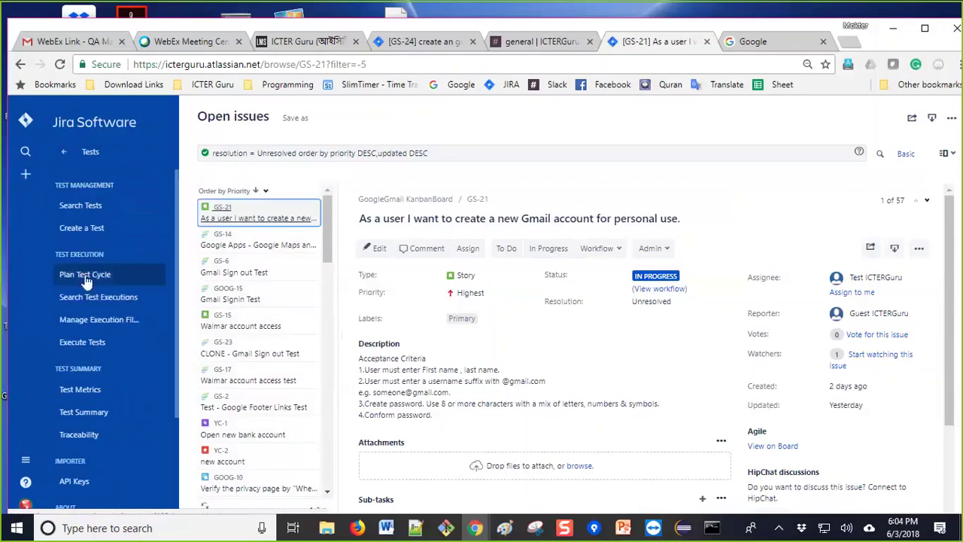
pyautogui.click(86, 342)
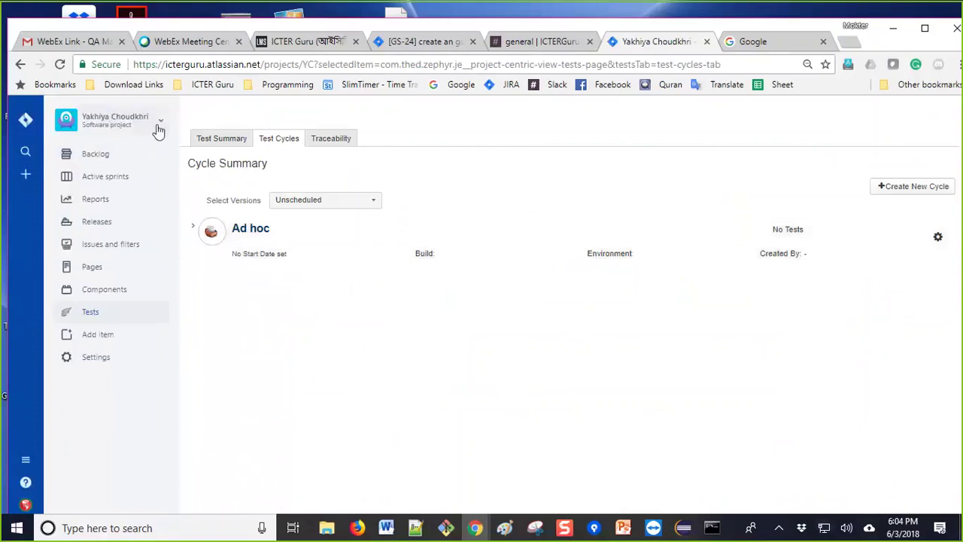
# Step: Open the GS-8 execution from the GoogleGmail KanbanBoard project's Test Cycles
pyautogui.click(26, 120)
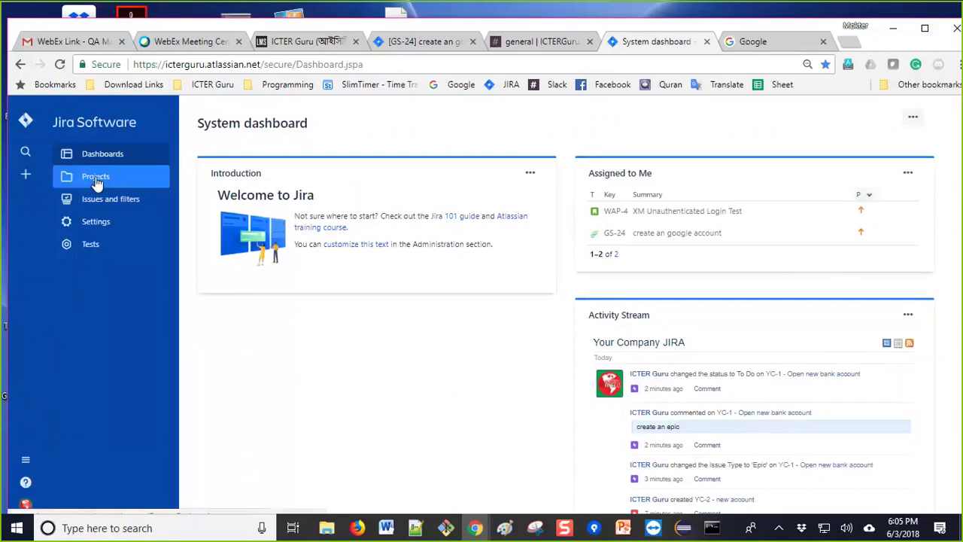
pyautogui.click(96, 179)
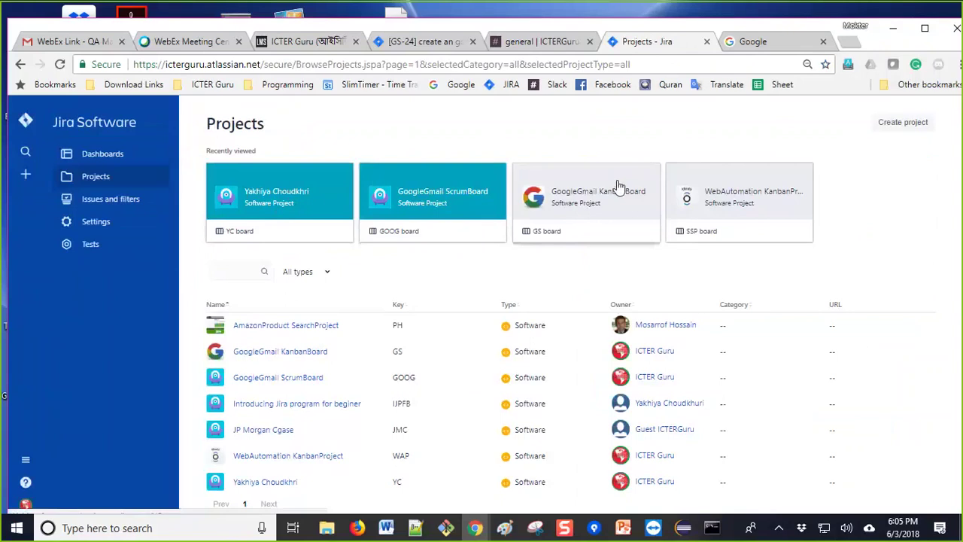
pyautogui.click(587, 209)
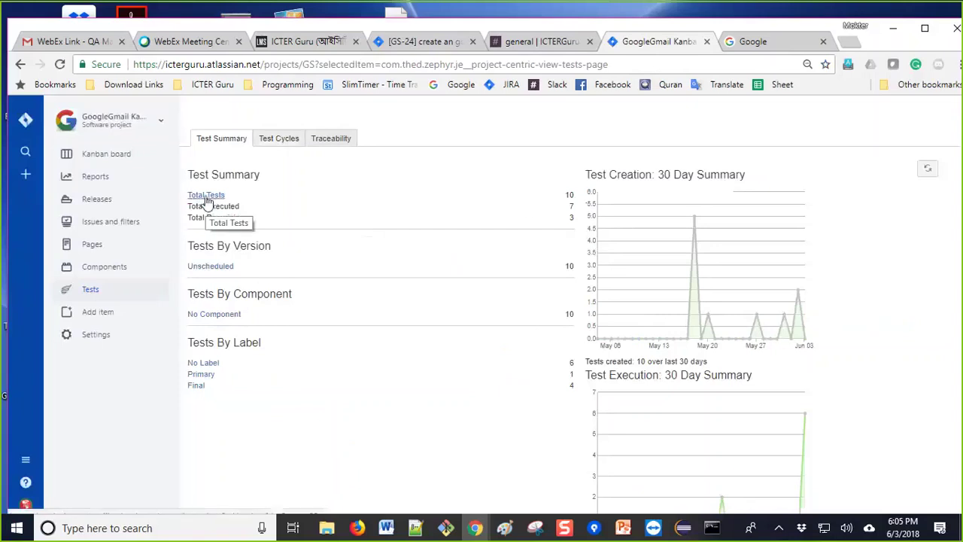
pyautogui.click(281, 141)
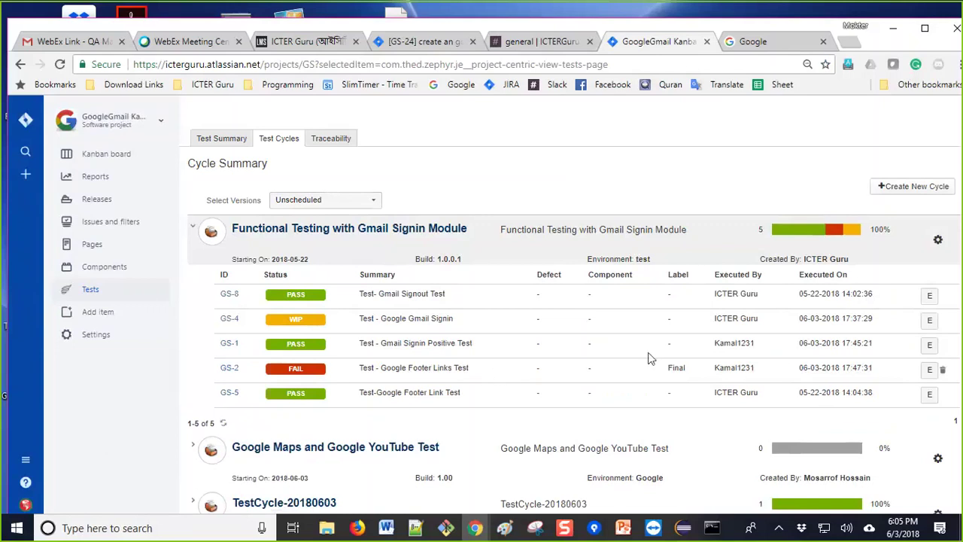
pyautogui.click(931, 298)
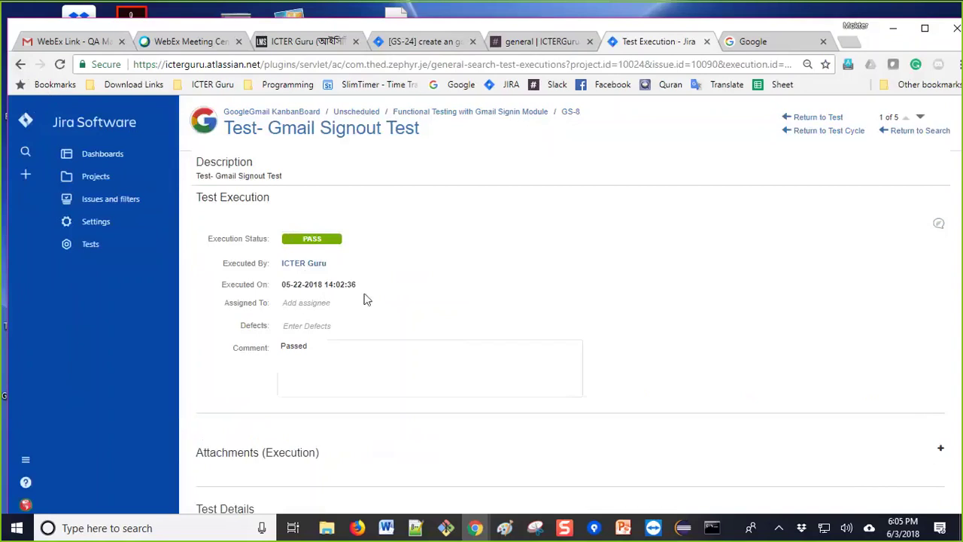
# Step: Set step 2 of the GS-8 execution to PASS
pyautogui.scroll(-2, 584, 428)
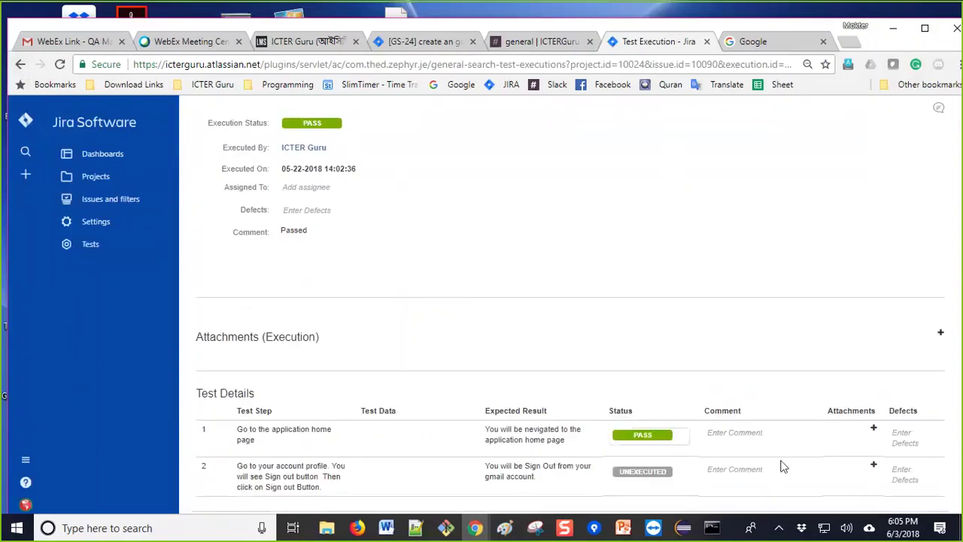
pyautogui.click(685, 476)
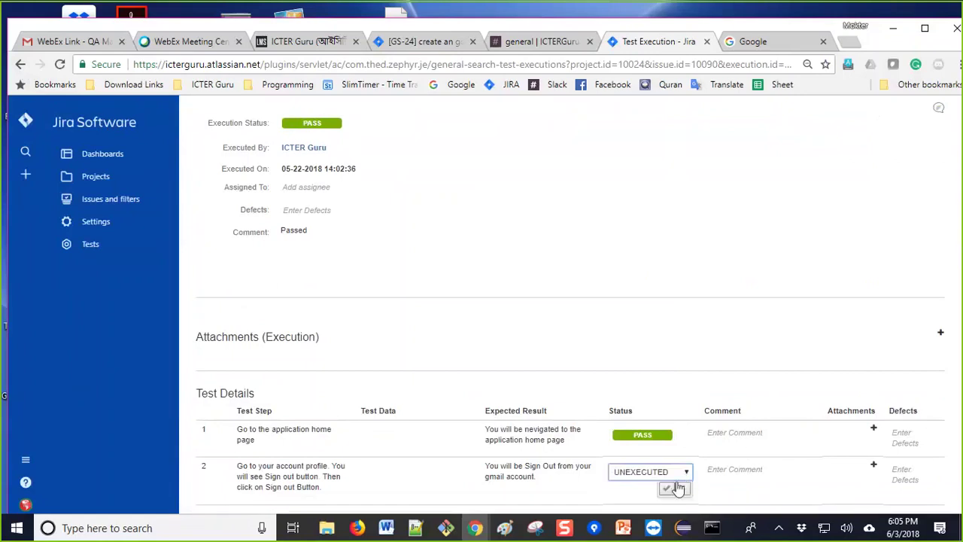
pyautogui.click(687, 474)
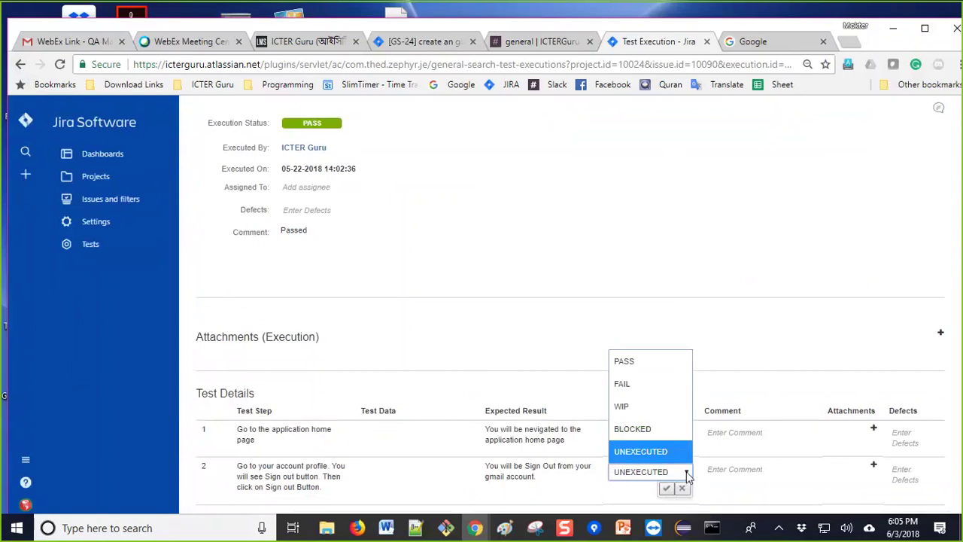
pyautogui.click(640, 363)
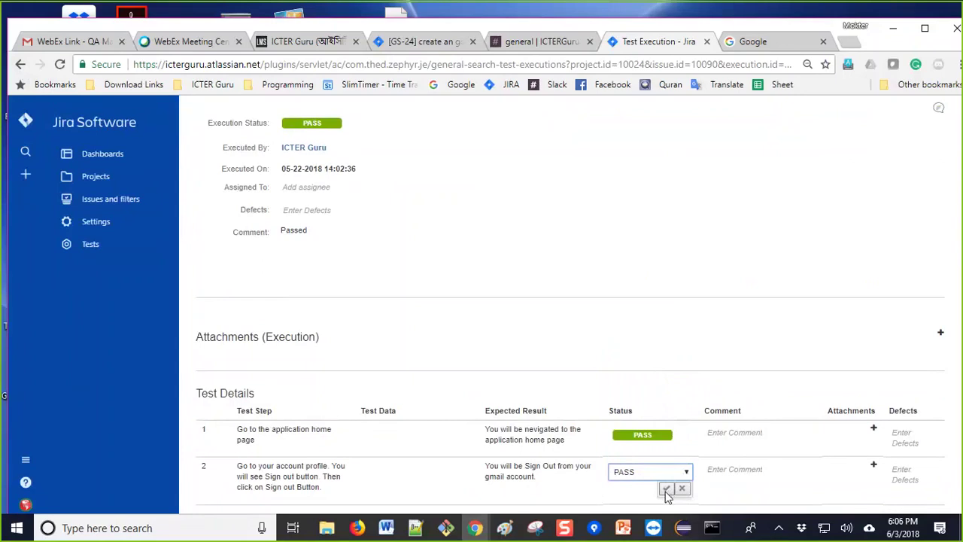
pyautogui.click(666, 489)
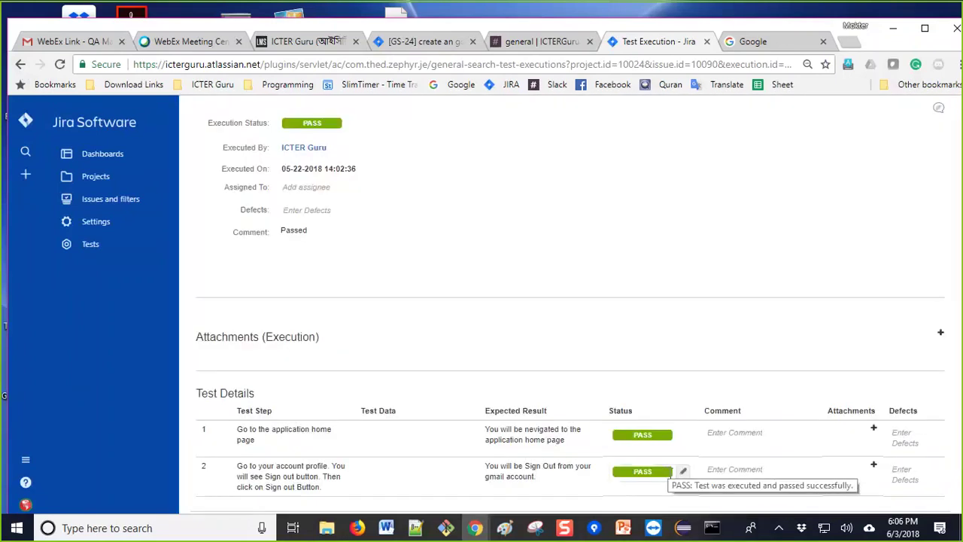
# Step: Change step 2's status to FAIL and return to the project's Test Summary
pyautogui.click(682, 473)
pyautogui.click(682, 489)
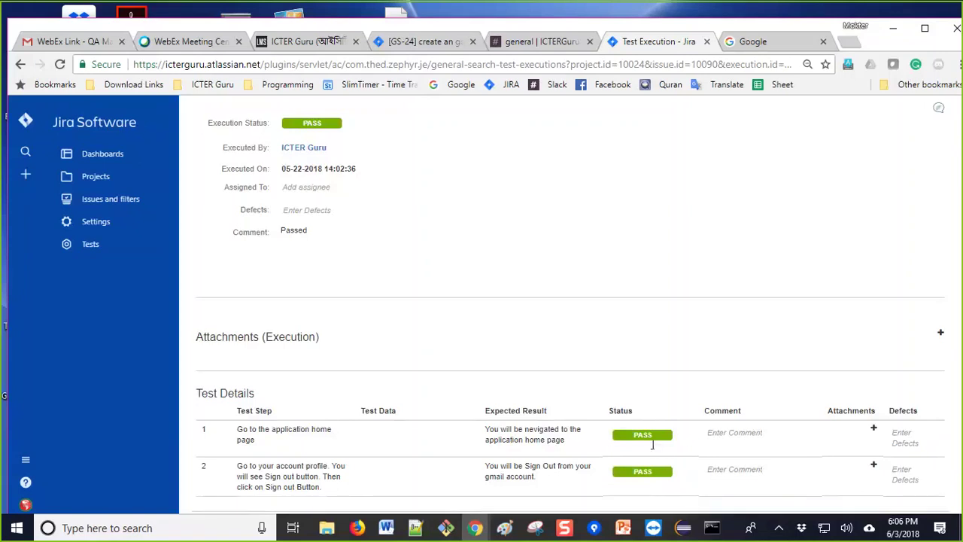
pyautogui.click(682, 472)
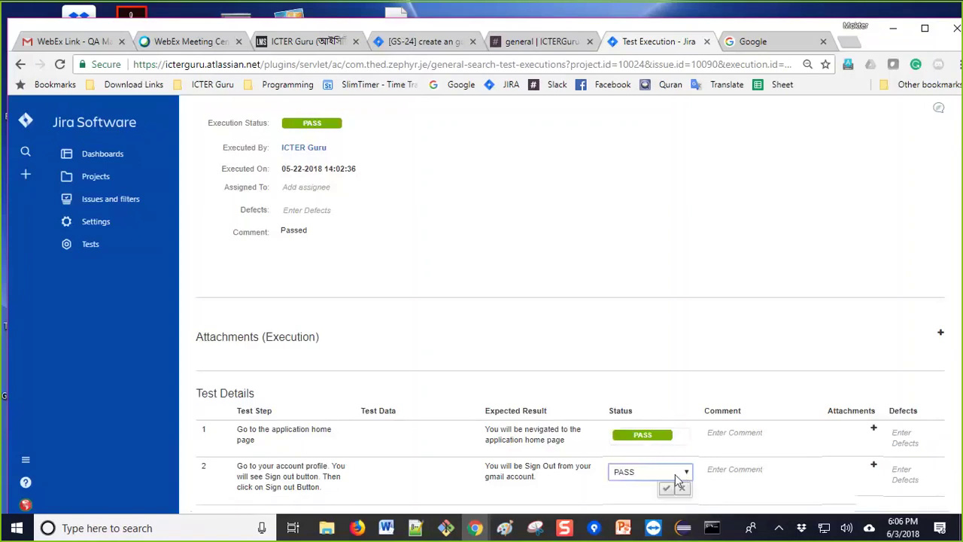
pyautogui.click(685, 473)
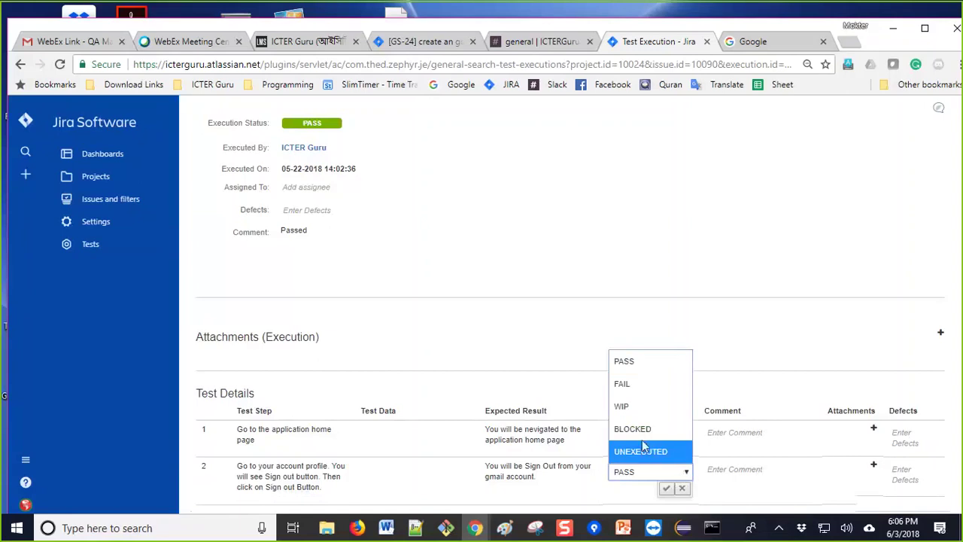
pyautogui.click(636, 388)
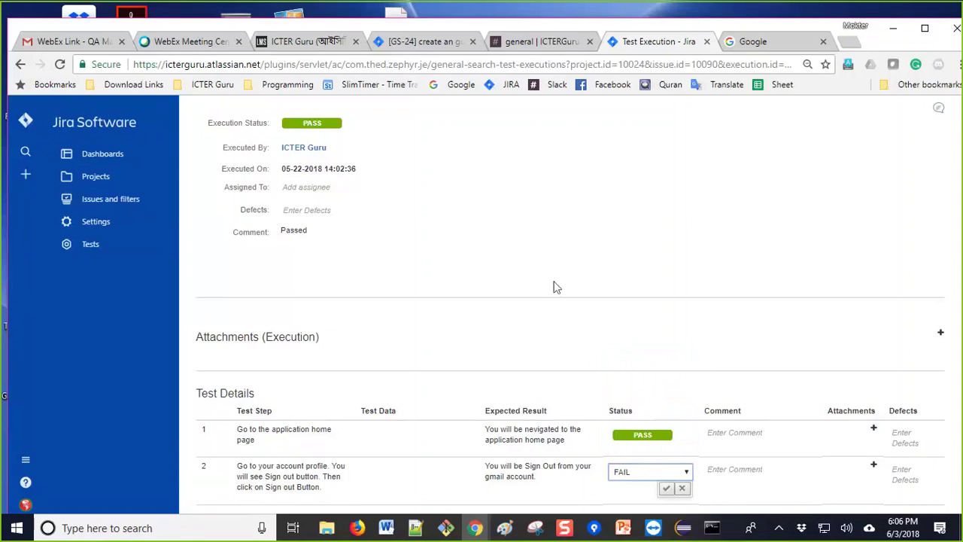
pyautogui.click(666, 489)
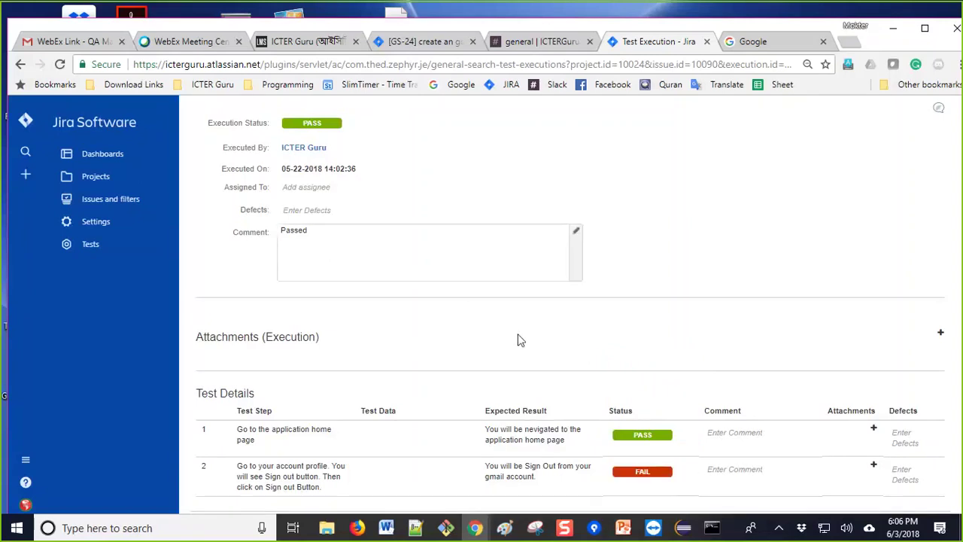
pyautogui.click(20, 63)
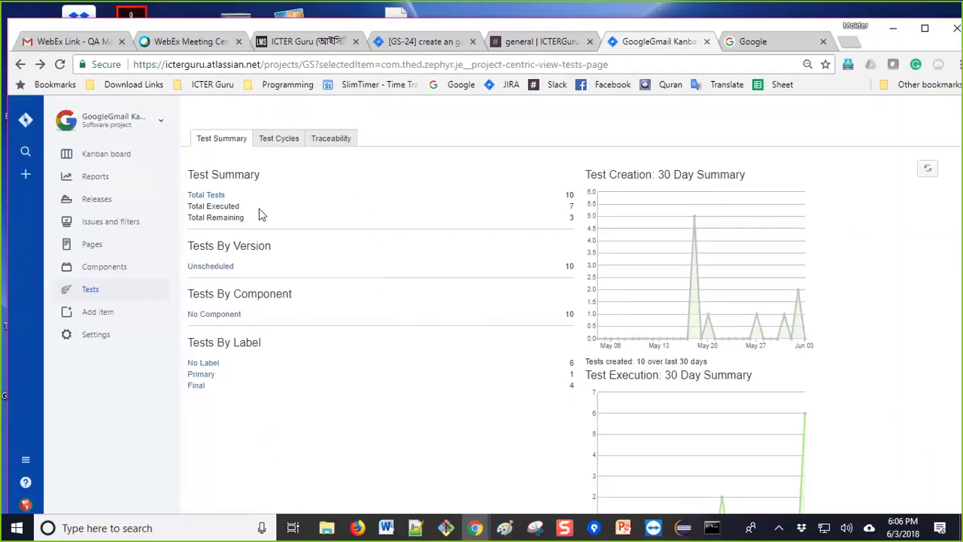
# Step: Look over the Test Cycles and the GS-4 test issue, then return to the Projects list
pyautogui.click(280, 142)
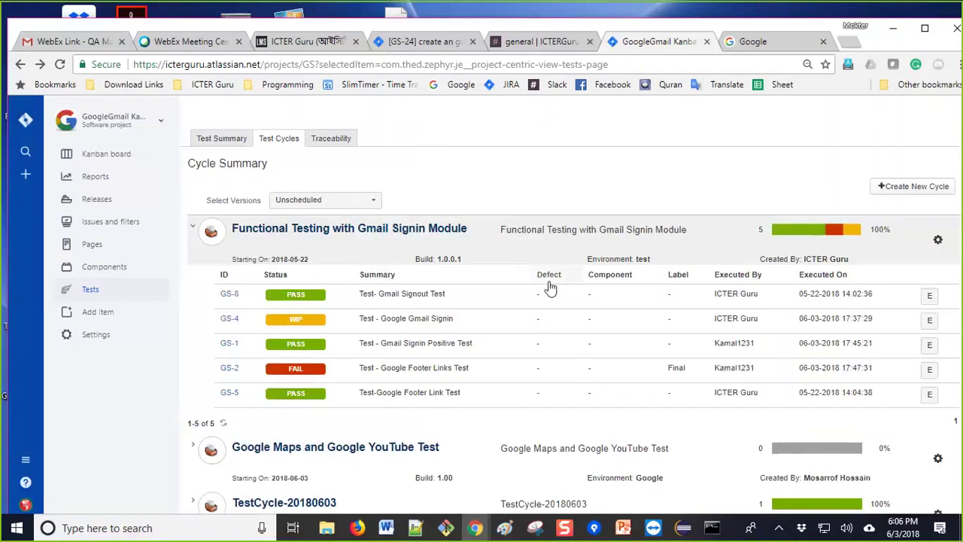
pyautogui.scroll(-1, 550, 286)
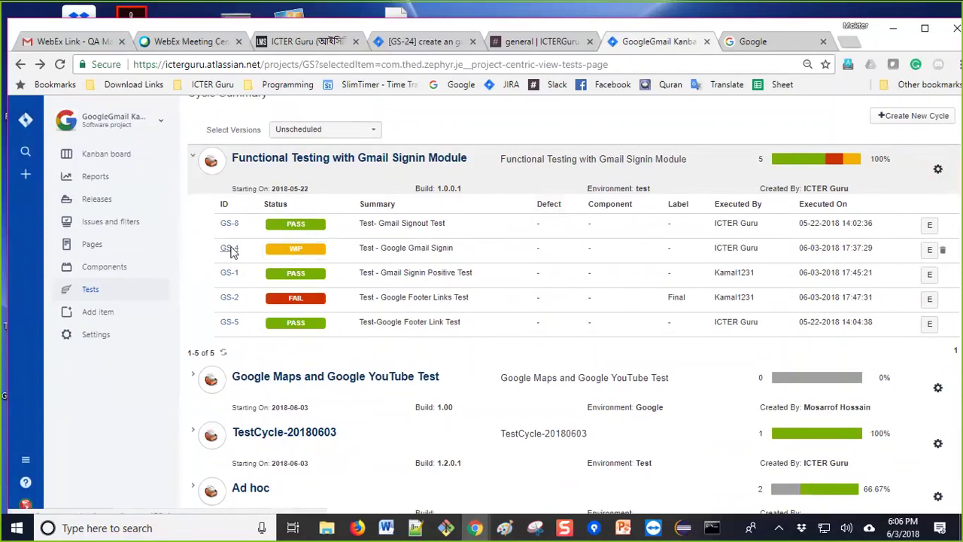
pyautogui.click(229, 249)
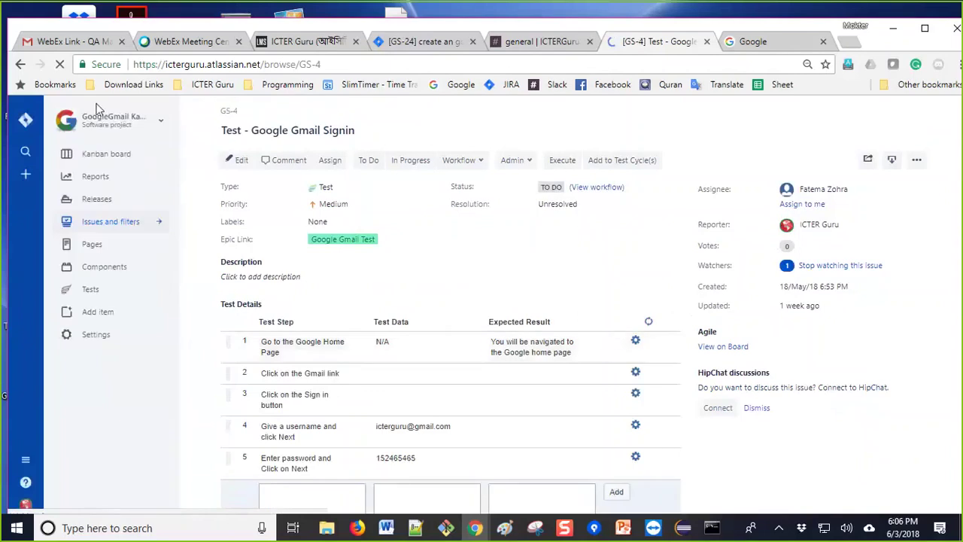
pyautogui.click(20, 64)
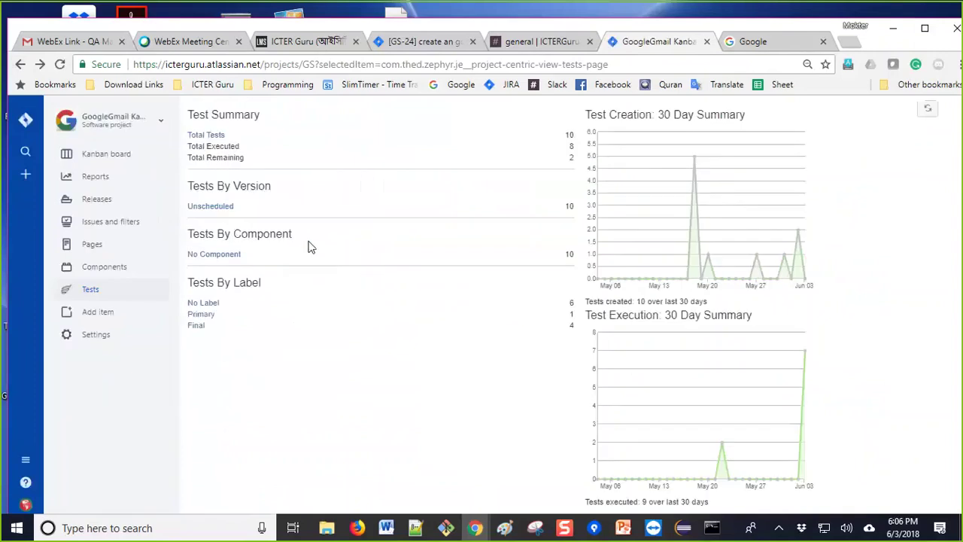
pyautogui.click(21, 64)
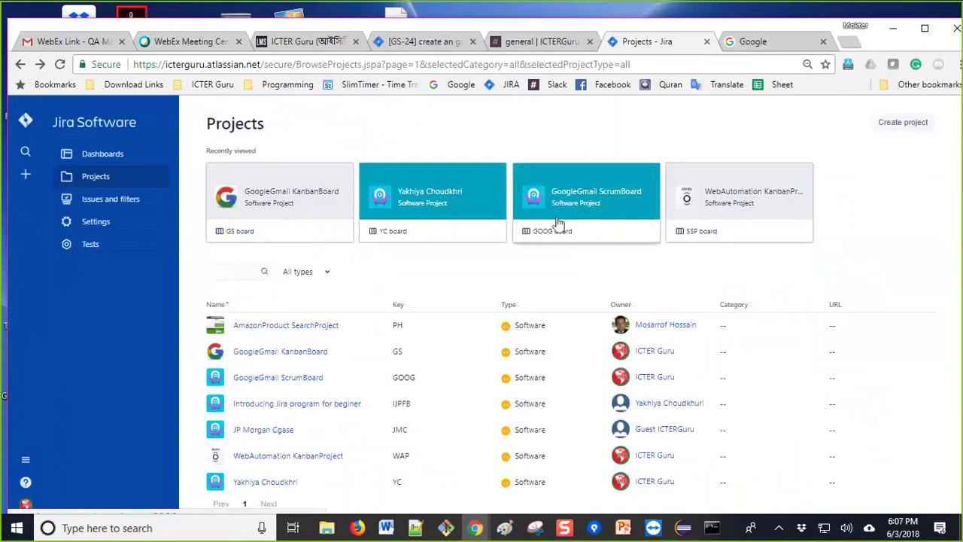
# Step: From the GoogleGmail KanbanBoard project's Test Cycles, open the GS-4 'Test - Google Gmail Signin' execution
pyautogui.scroll(-1, 551, 228)
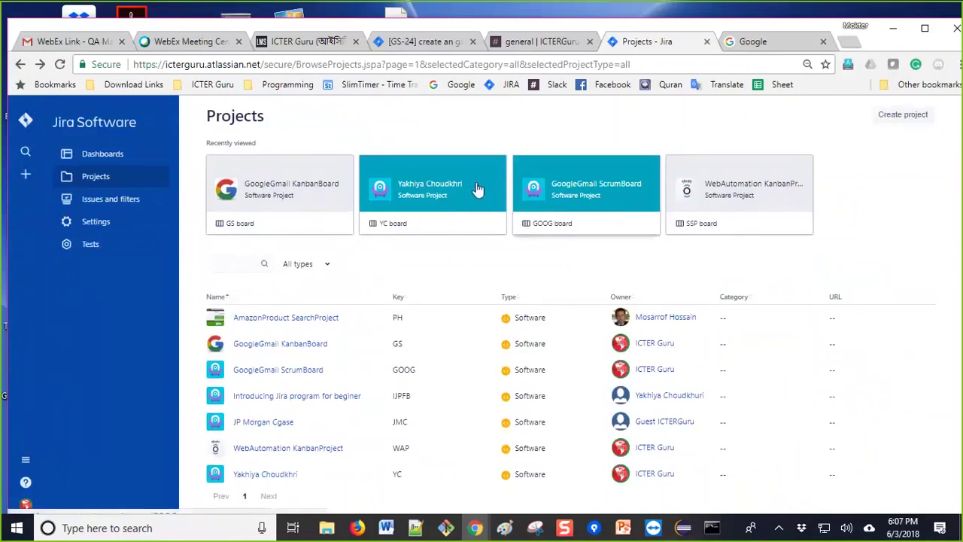
pyautogui.click(259, 192)
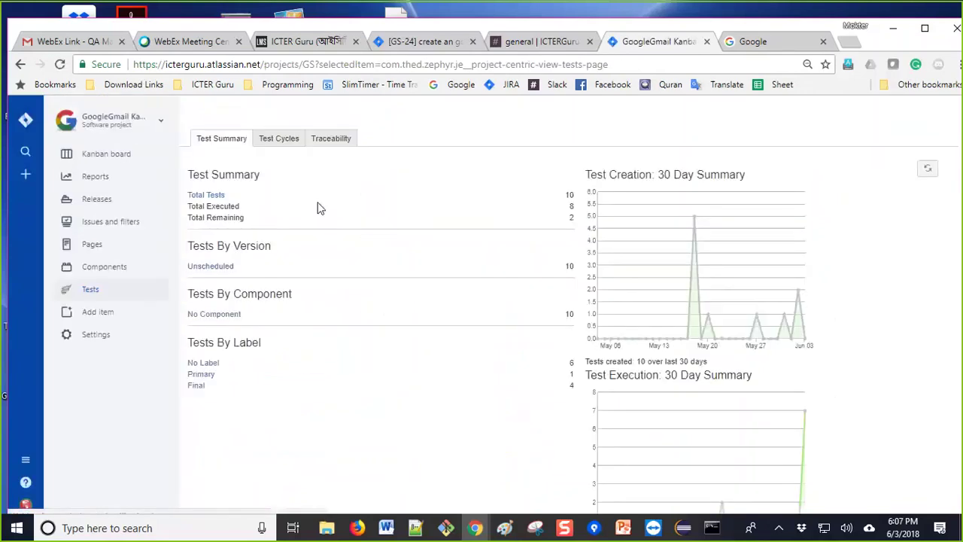
pyautogui.click(280, 144)
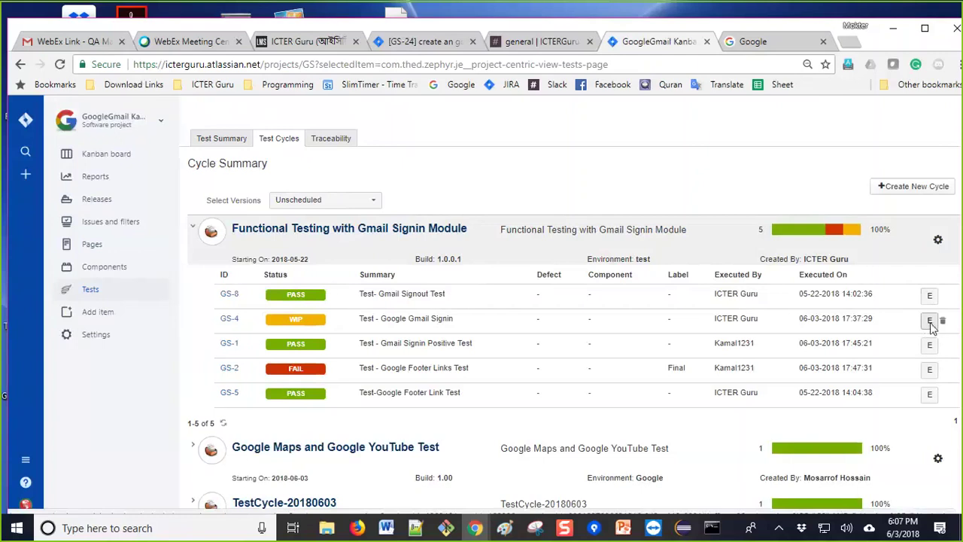
pyautogui.click(929, 321)
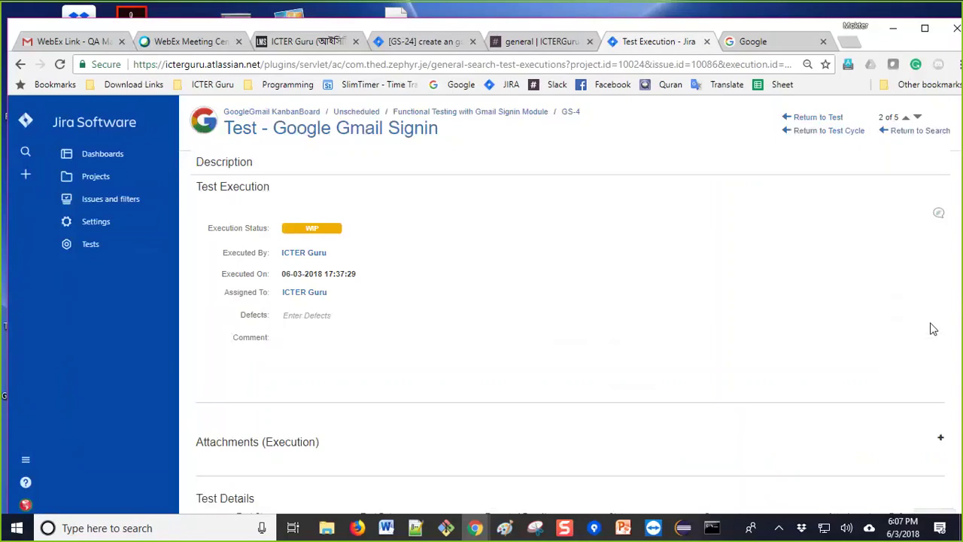
# Step: Start a comment on GS-4 step 3 but cancel it, leaving results unchanged, then open a new Chrome window
pyautogui.scroll(-2, 743, 355)
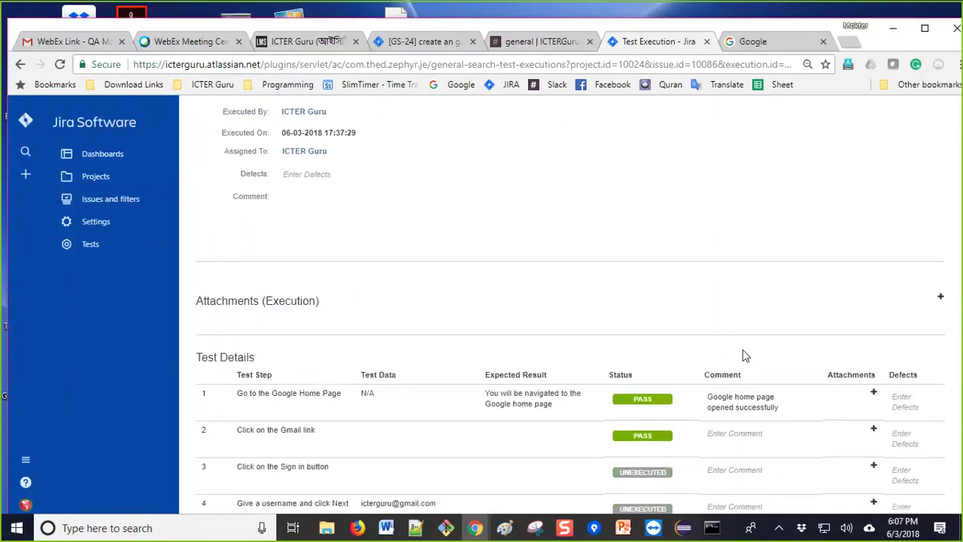
pyautogui.scroll(-1, 743, 355)
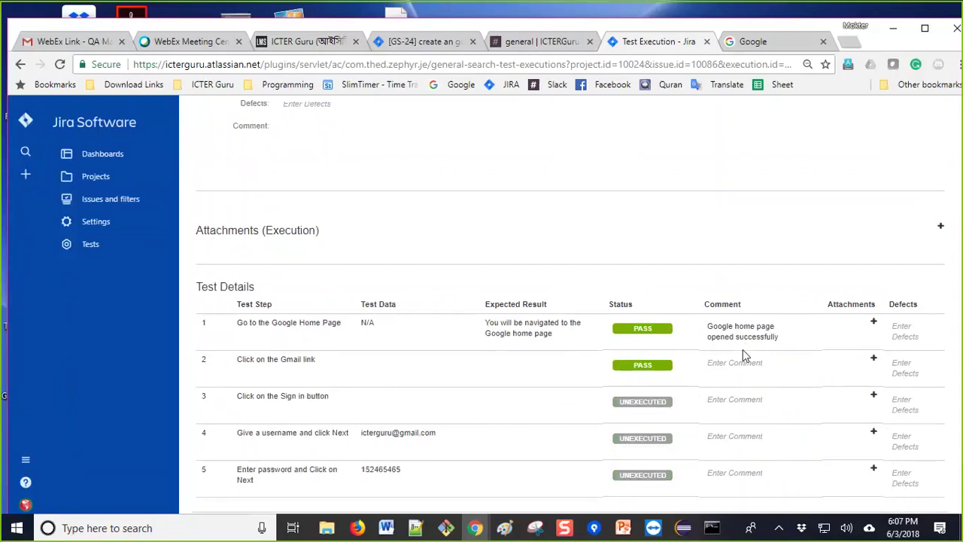
pyautogui.click(771, 399)
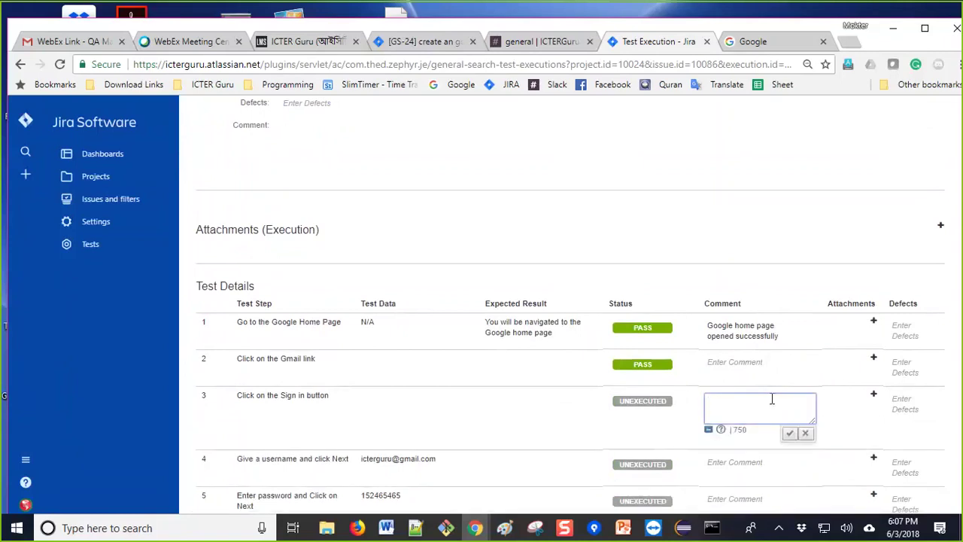
pyautogui.click(805, 434)
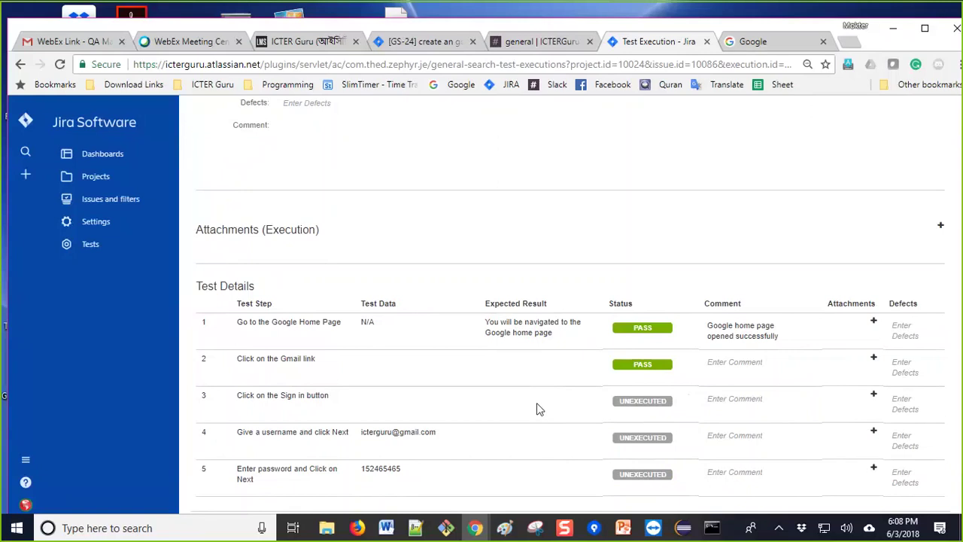
pyautogui.hotkey('ctrl', 'n')
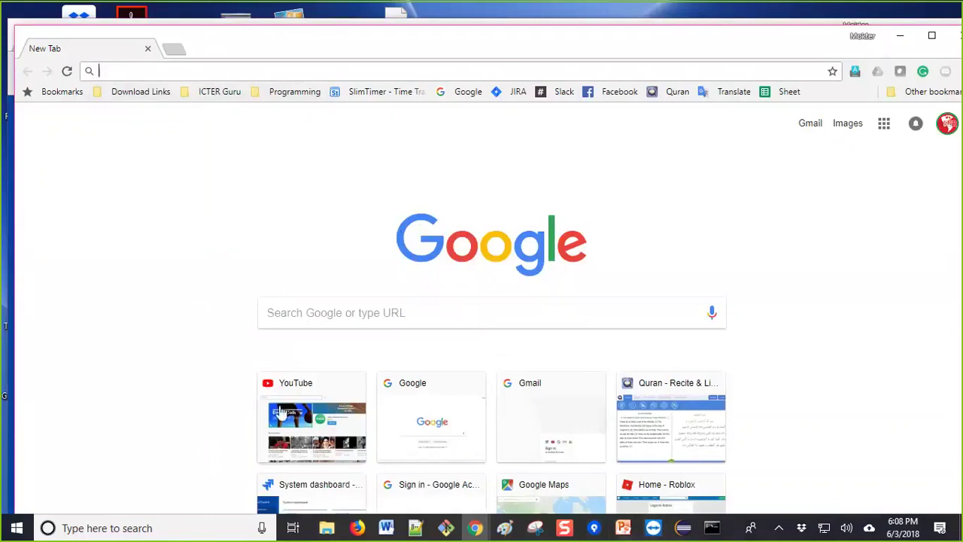
# Step: Minimize the new window, return to the New Tab window, and open the Gmail inbox from it
pyautogui.click(905, 37)
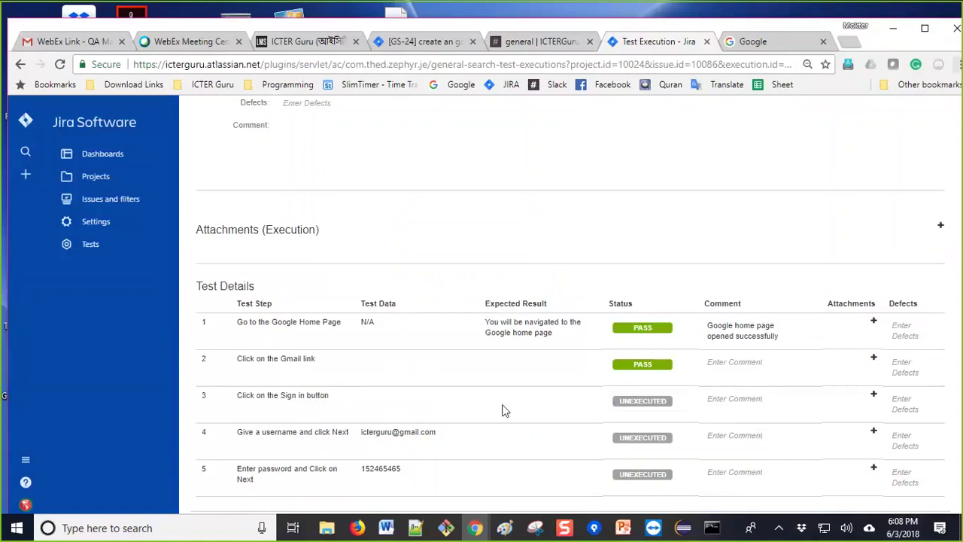
pyautogui.hotkey('alt', 'Tab')
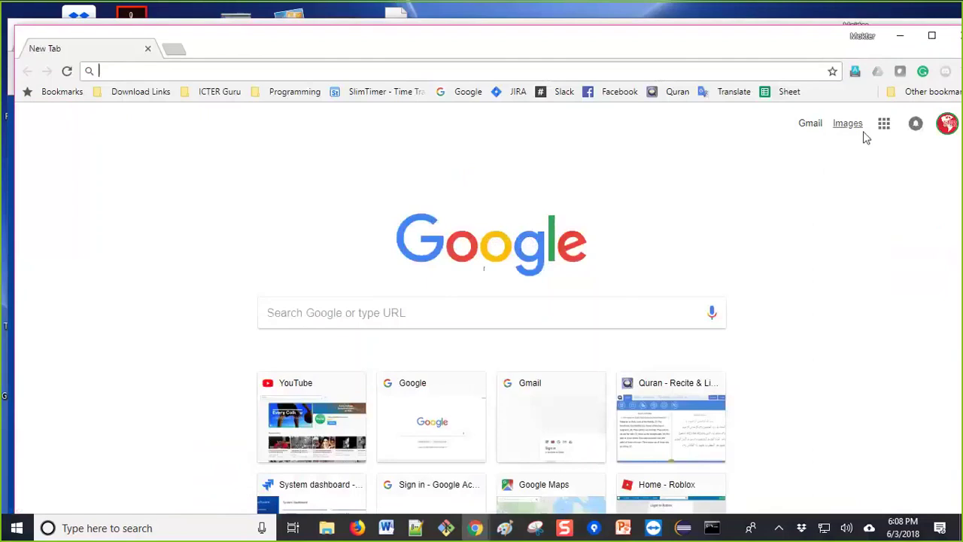
pyautogui.click(804, 125)
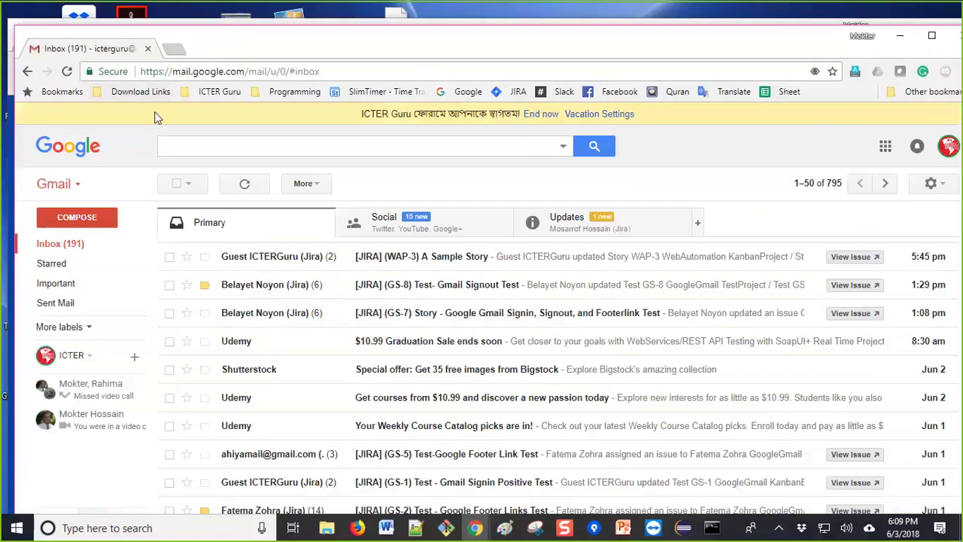
# Step: Open a new Chrome incognito window with Ctrl+Shift+N
pyautogui.hotkey('ctrl', 'shift', 'n')
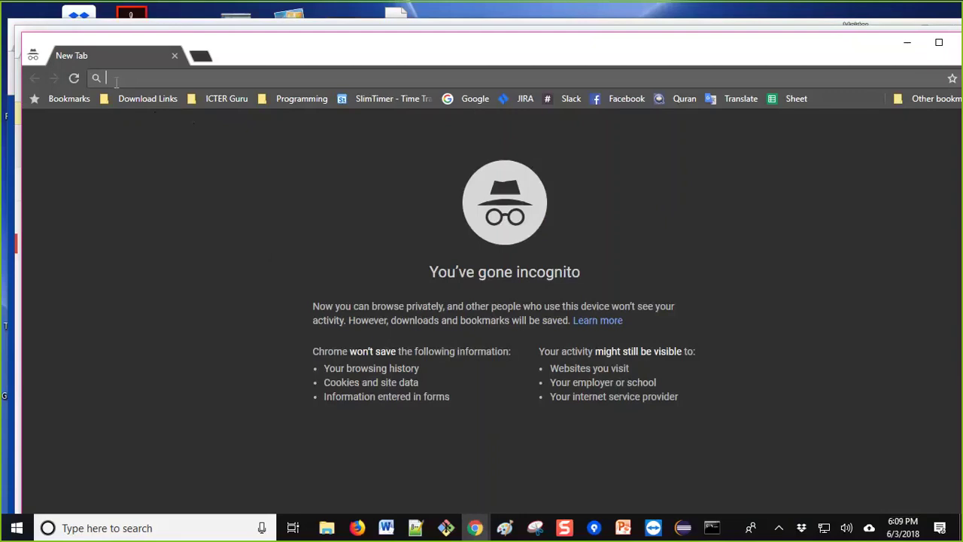
# Step: In the incognito window, go to google.com, dismiss the privacy prompt, and reach Gmail's sign-in page
pyautogui.write('goo')
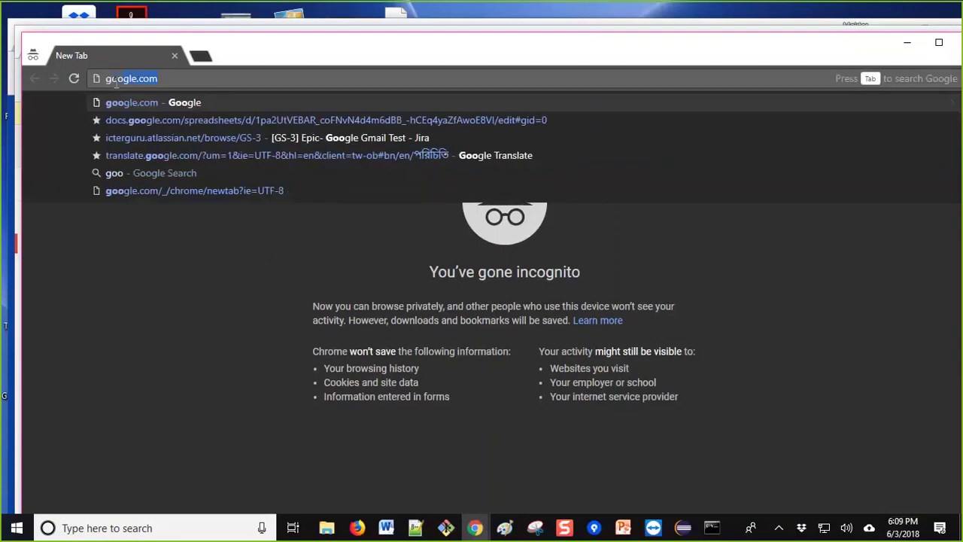
pyautogui.press('Return')
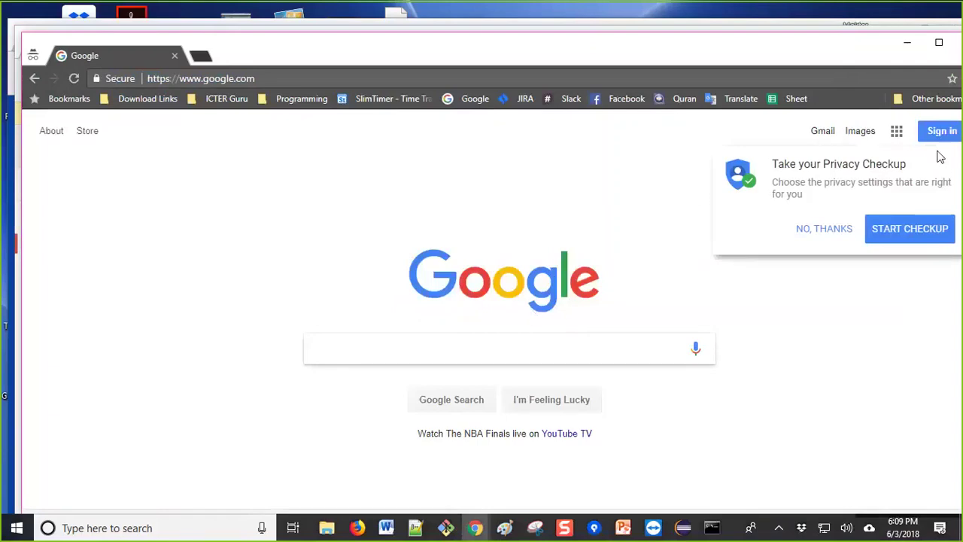
pyautogui.click(823, 229)
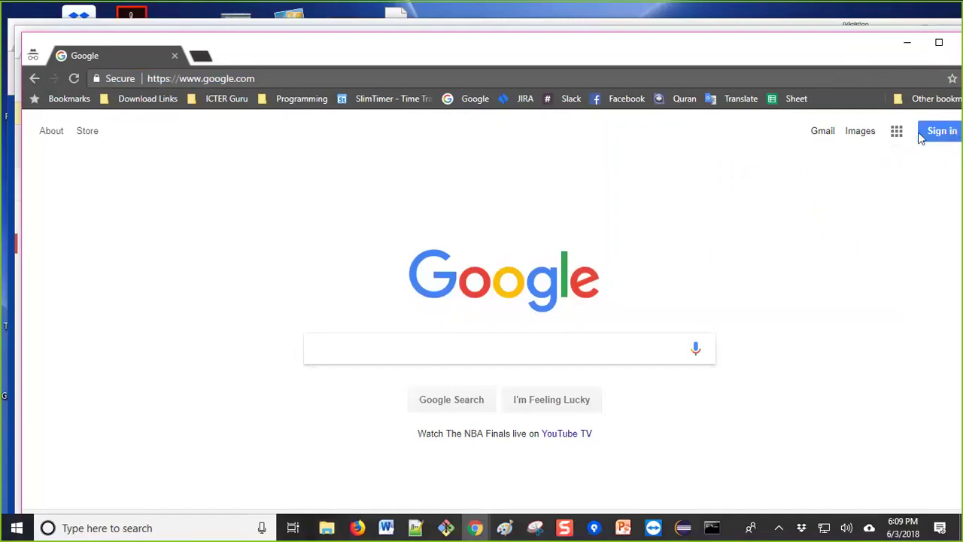
pyautogui.click(818, 145)
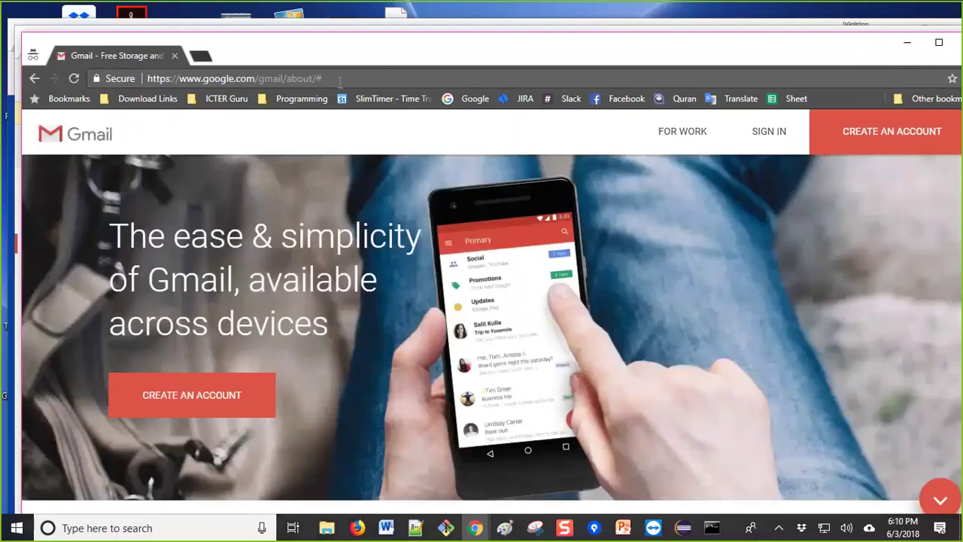
pyautogui.click(338, 80)
pyautogui.click(775, 134)
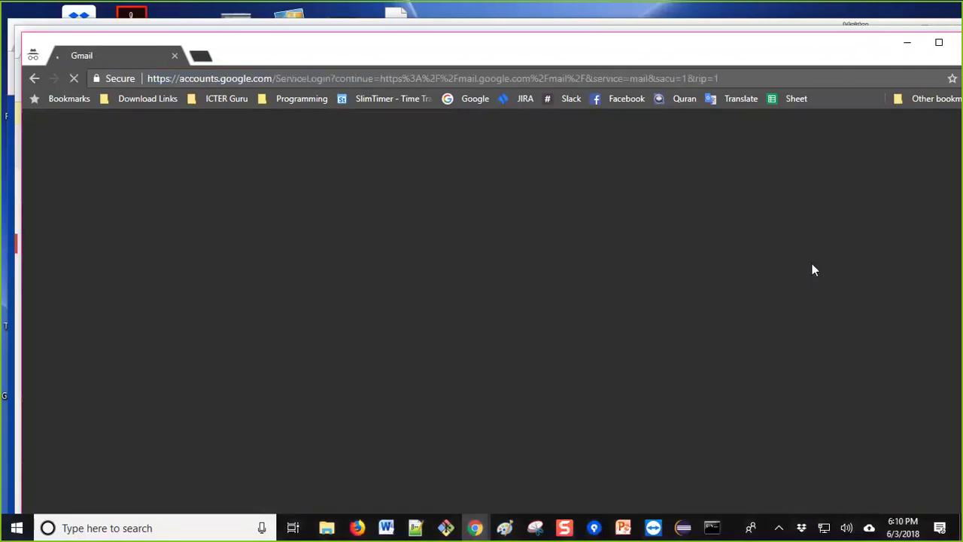